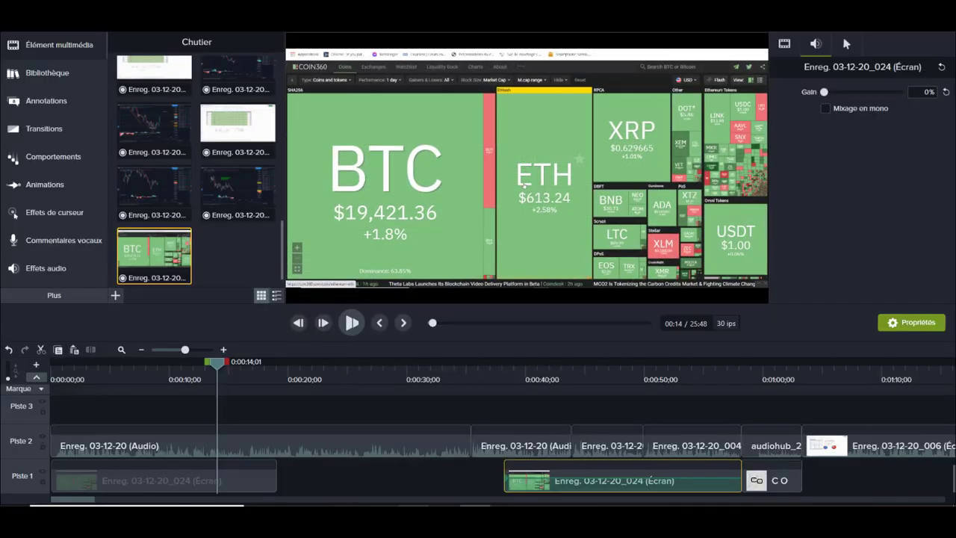
left_click(351, 322)
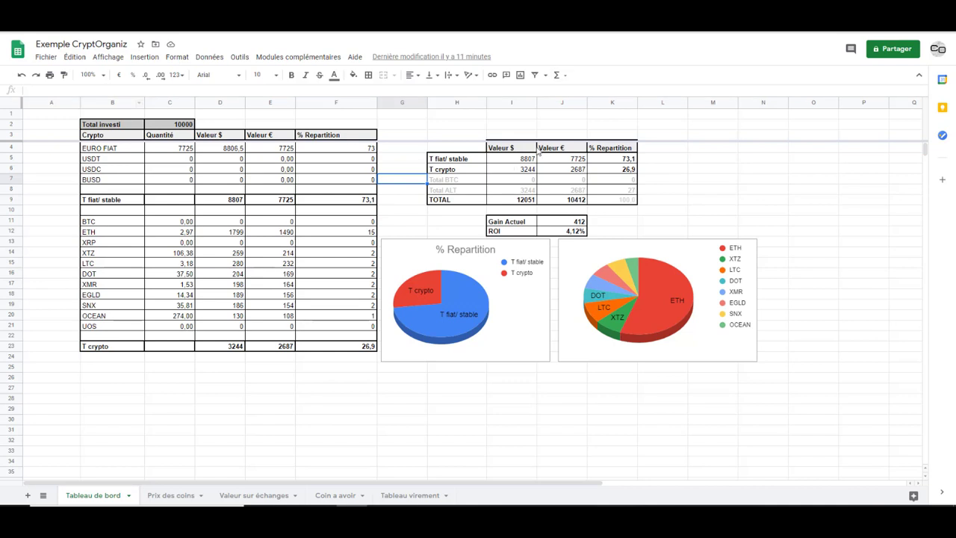
left_click(61, 179)
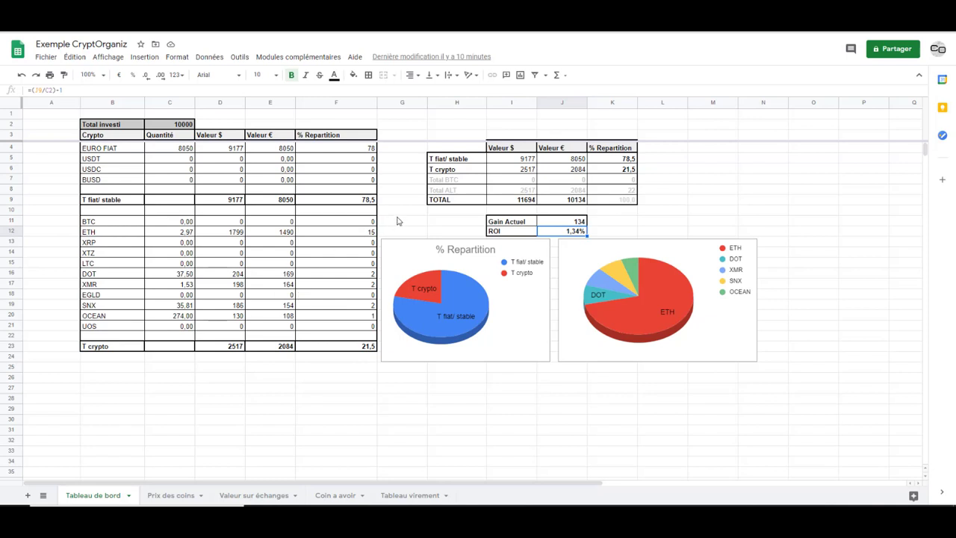
left_click(398, 221)
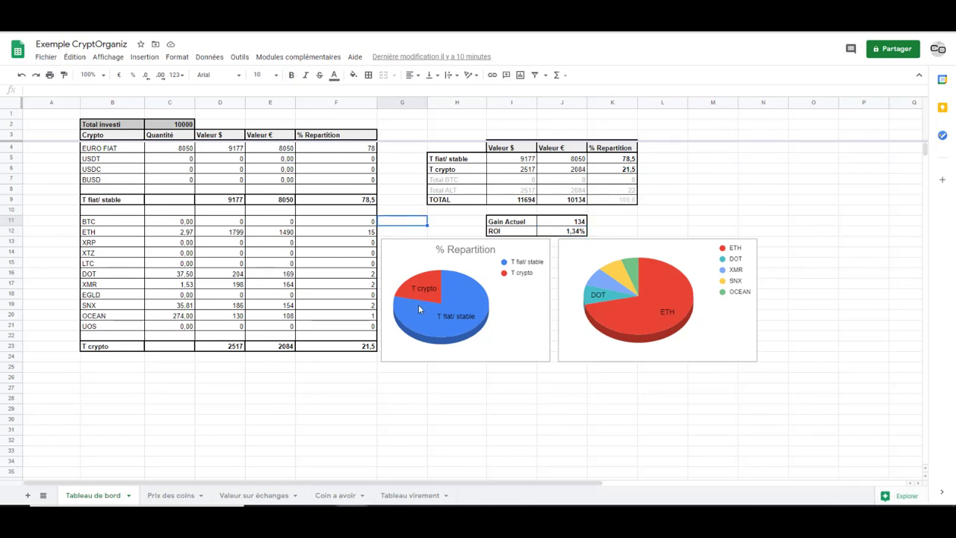
- Check the invested amount in the Tableau virement sheet and return to the Tableau de bord sheet
left_click(387, 495)
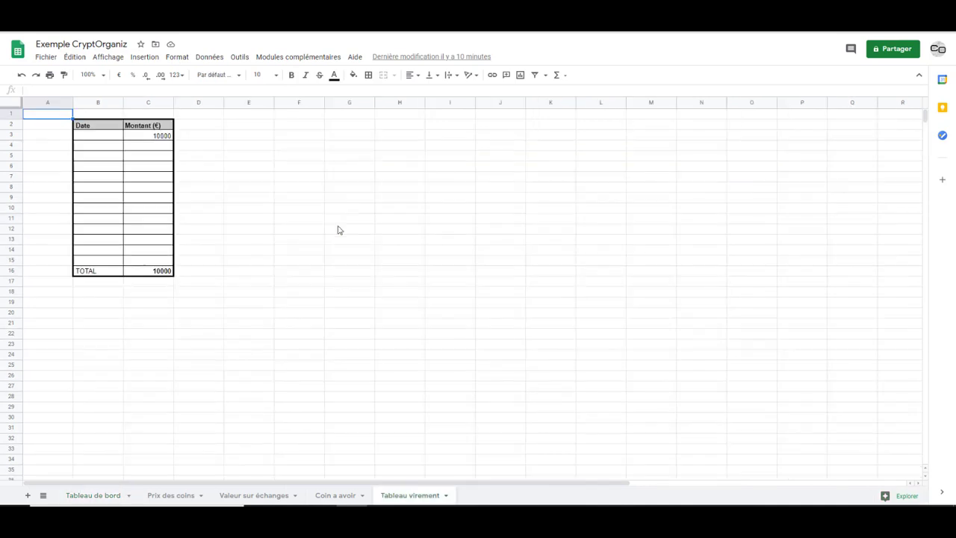
left_click(146, 139)
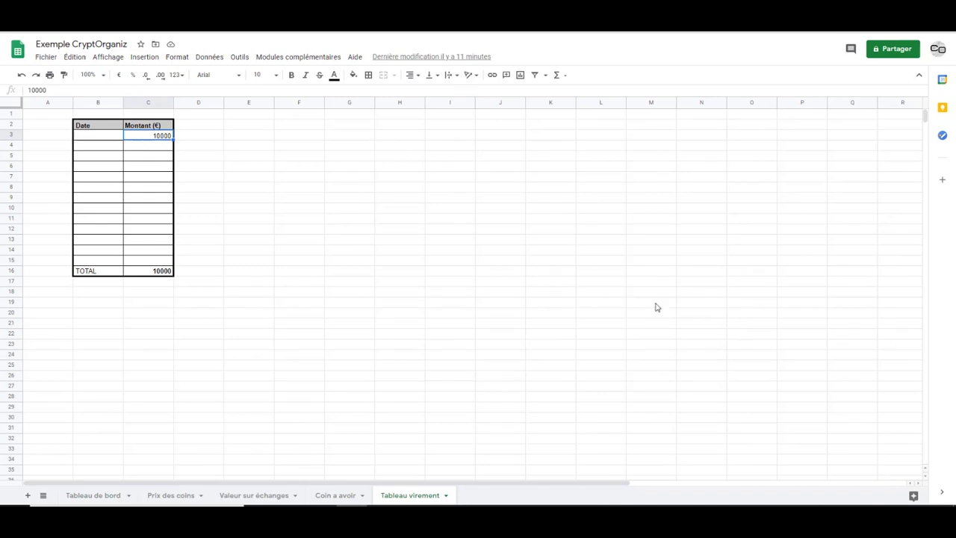
left_click(101, 495)
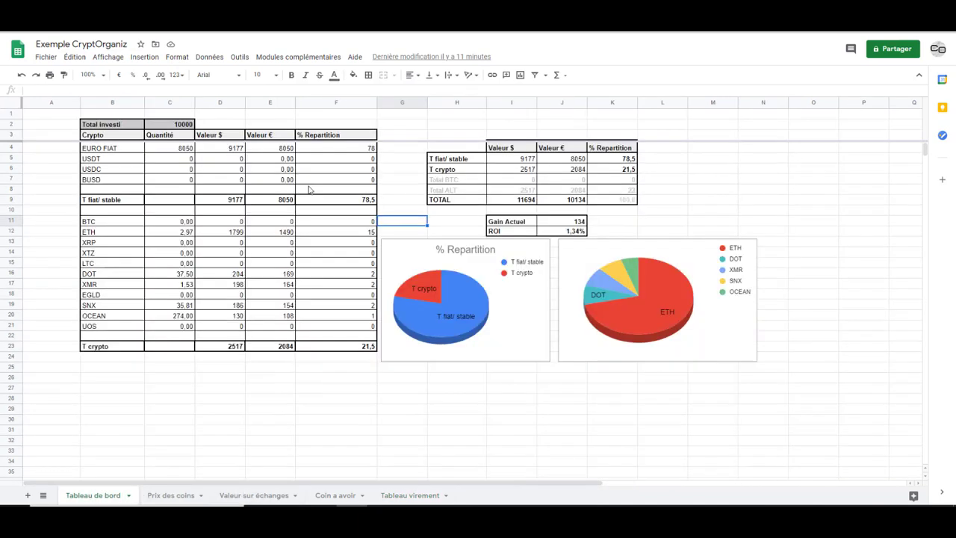
- Review the dollar prices from BTC to UOS in the Prix des coins sheet
left_click(188, 497)
left_click_drag(149, 139, 142, 249)
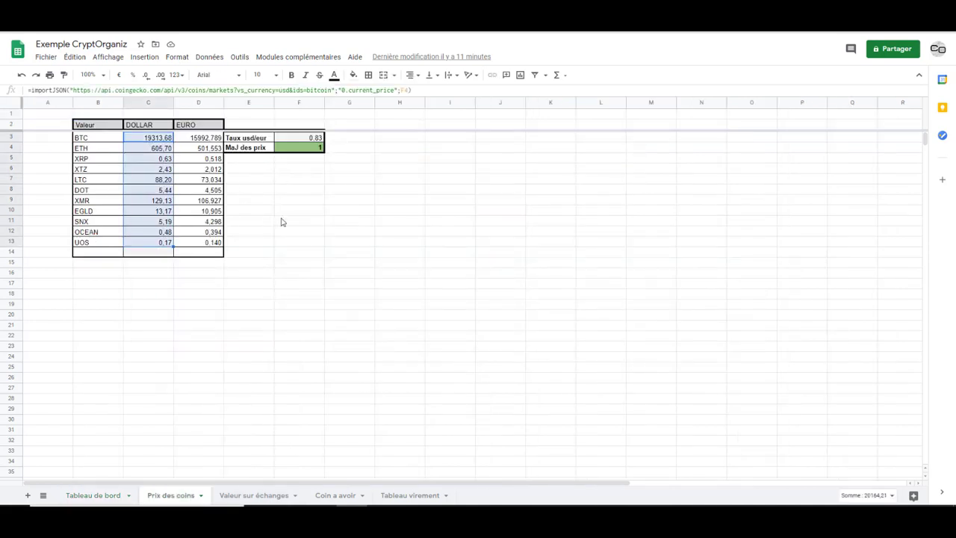
left_click(282, 242)
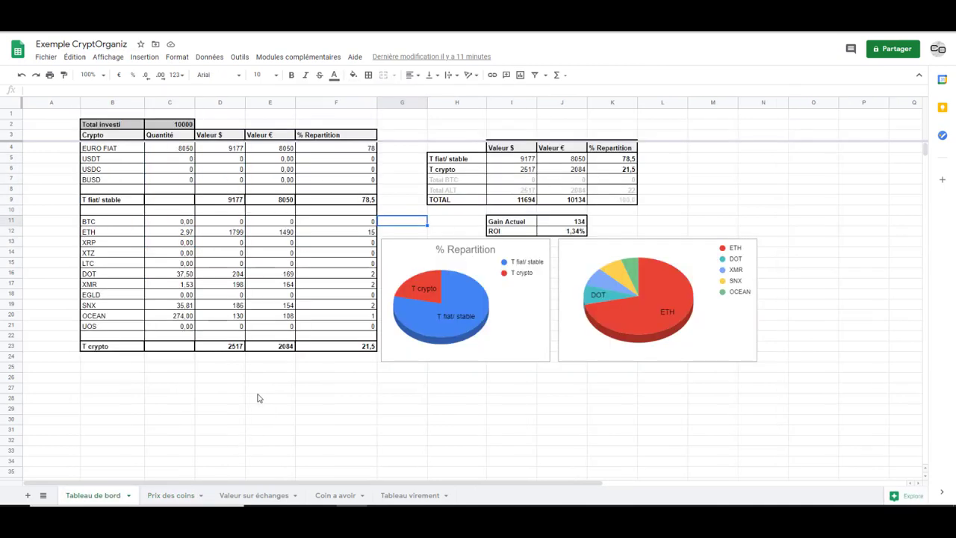
- Review the holdings per exchange in Valeur sur échanges and the portfolio's ROI on the Tableau de bord sheet
left_click(255, 495)
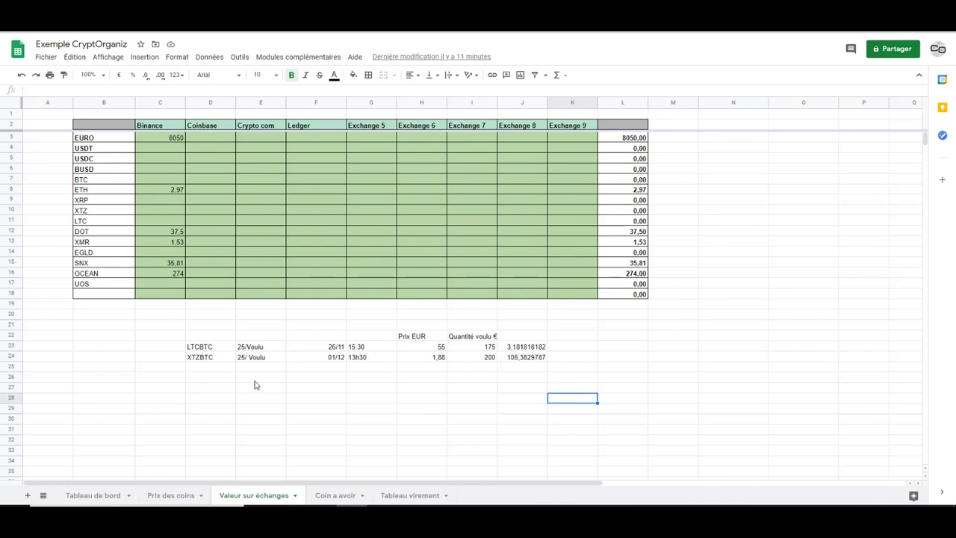
left_click(102, 495)
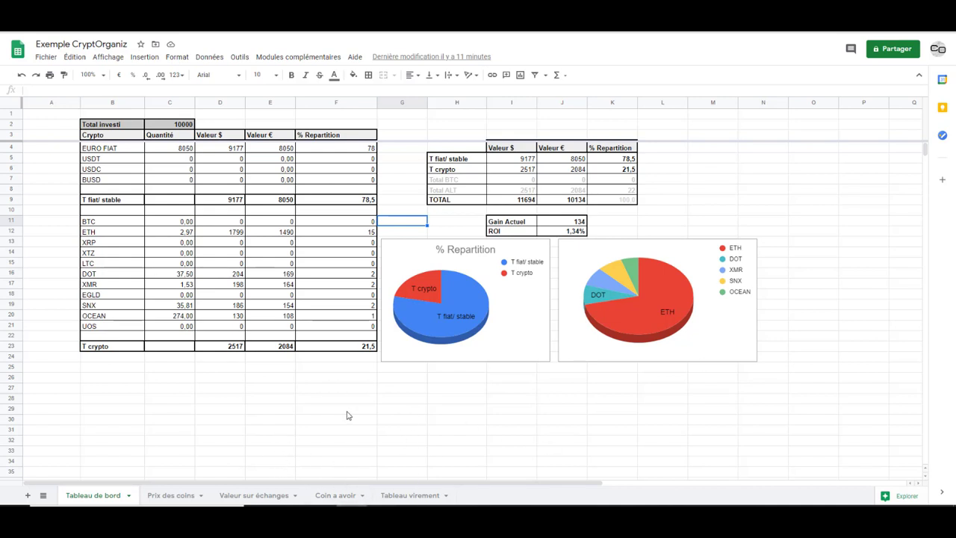
left_click(572, 233)
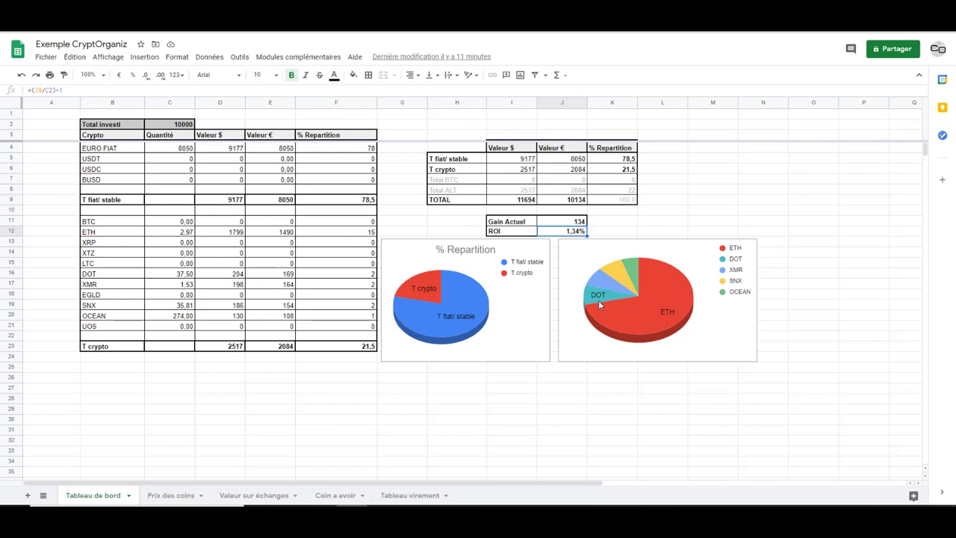
left_click(650, 232)
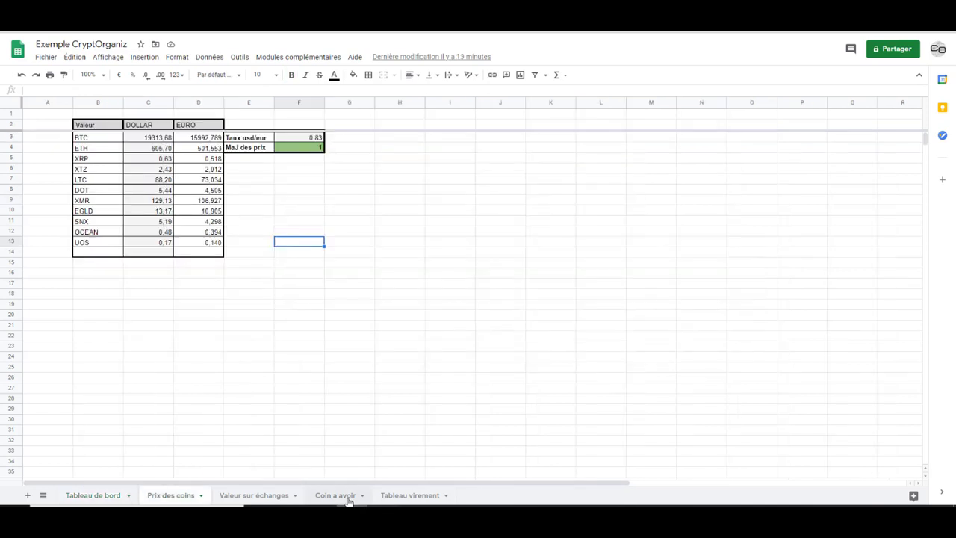
- Review the target percentages for BTC, ETH and XRP in the Coin a avoir sheet
left_click(349, 502)
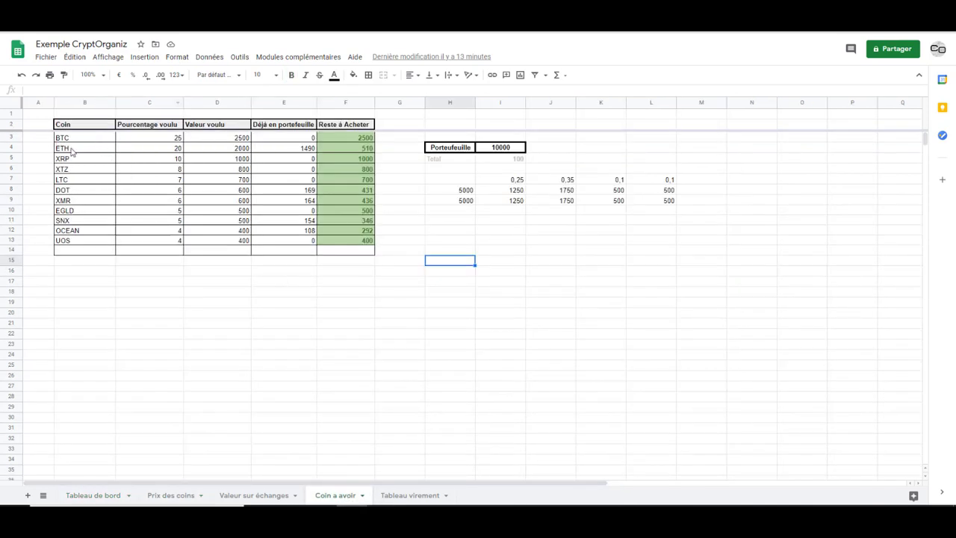
left_click(142, 137)
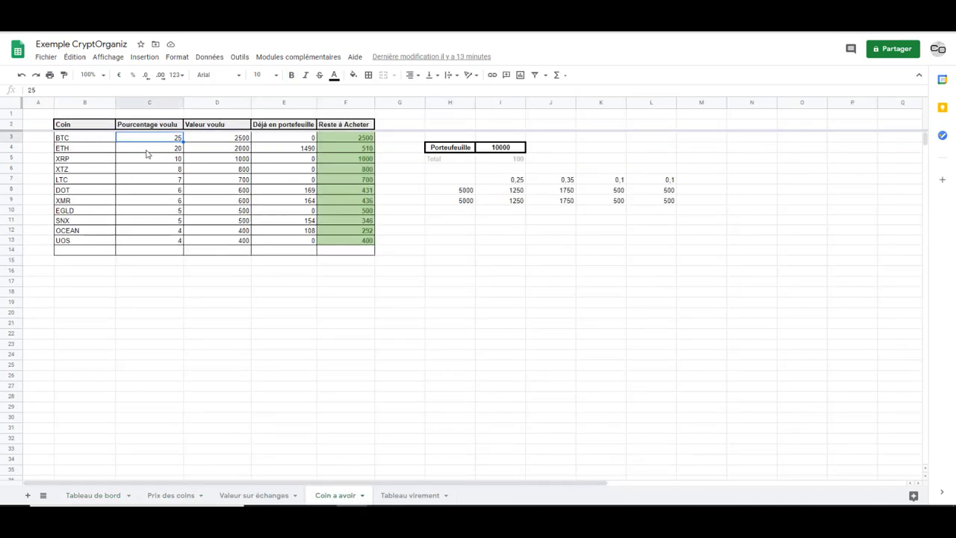
left_click(146, 149)
left_click(145, 159)
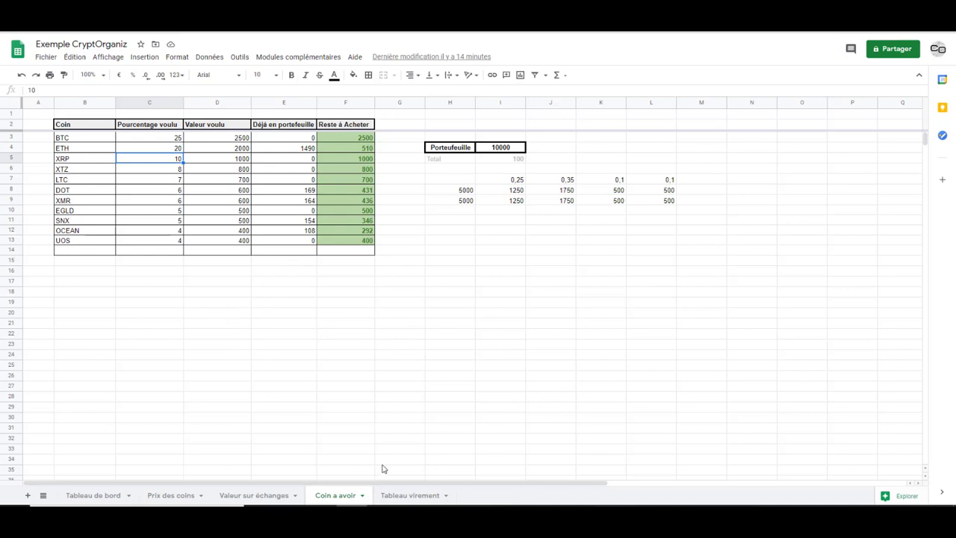
- Review the Binance holdings and the LTCBTC and XTZBTC purchase notes in the Valeur sur échanges sheet
key("ctrl+shift+Page_Up")
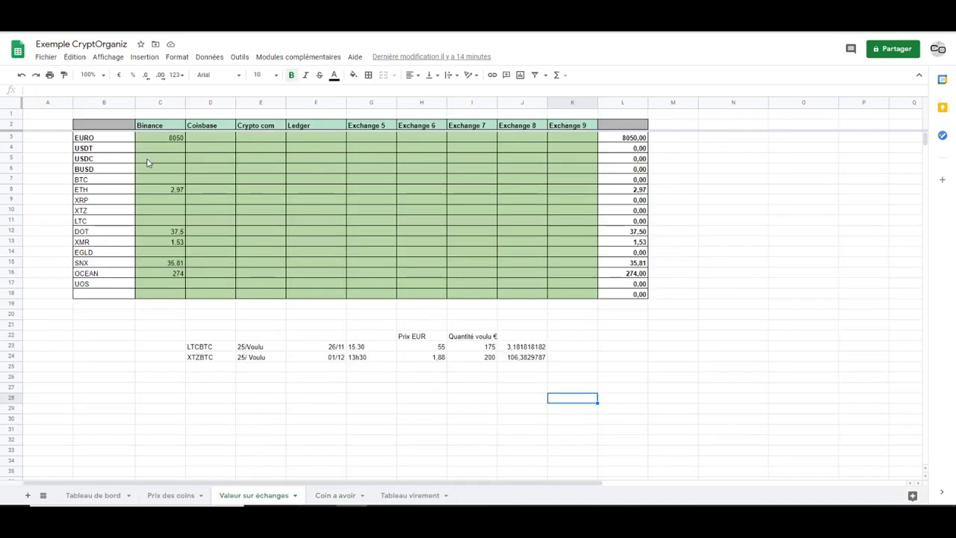
left_click(151, 193)
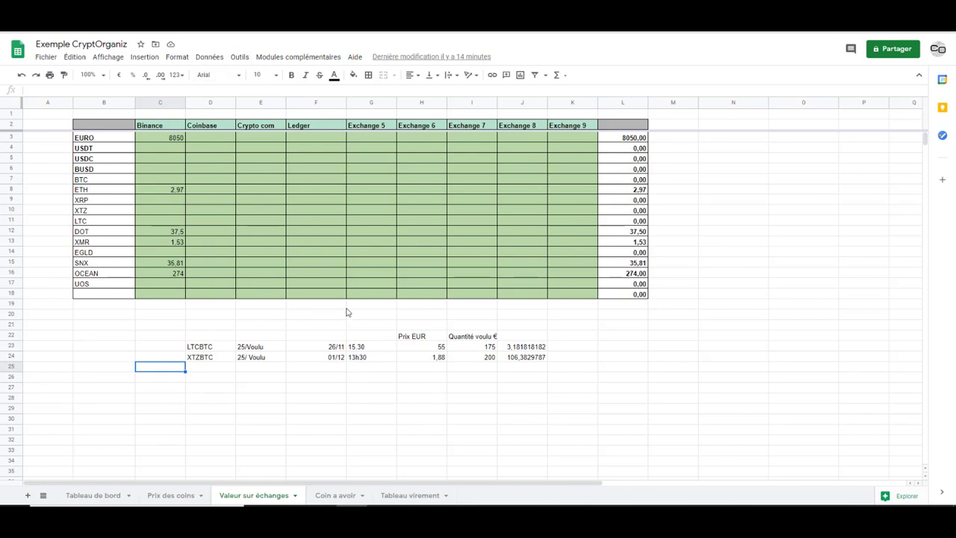
left_click_drag(202, 348, 204, 361)
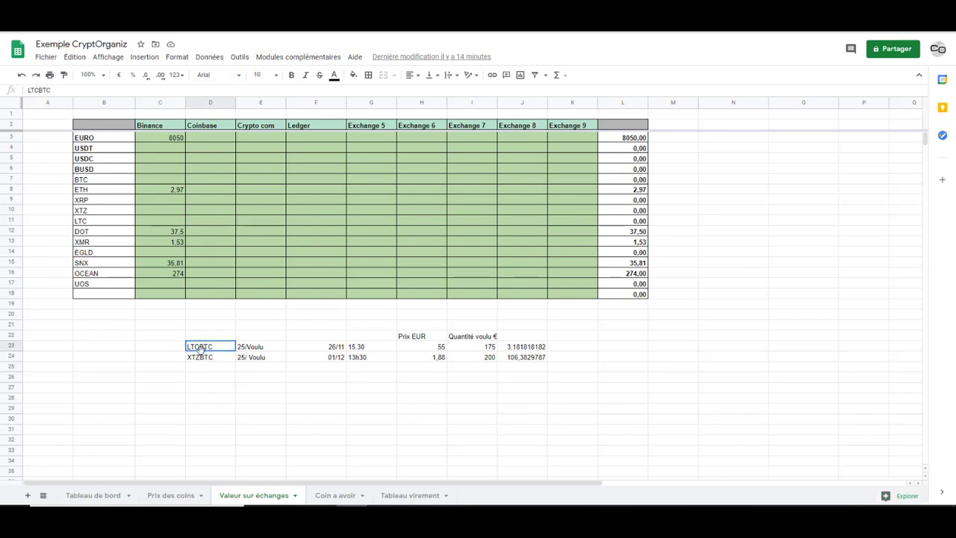
left_click(218, 388)
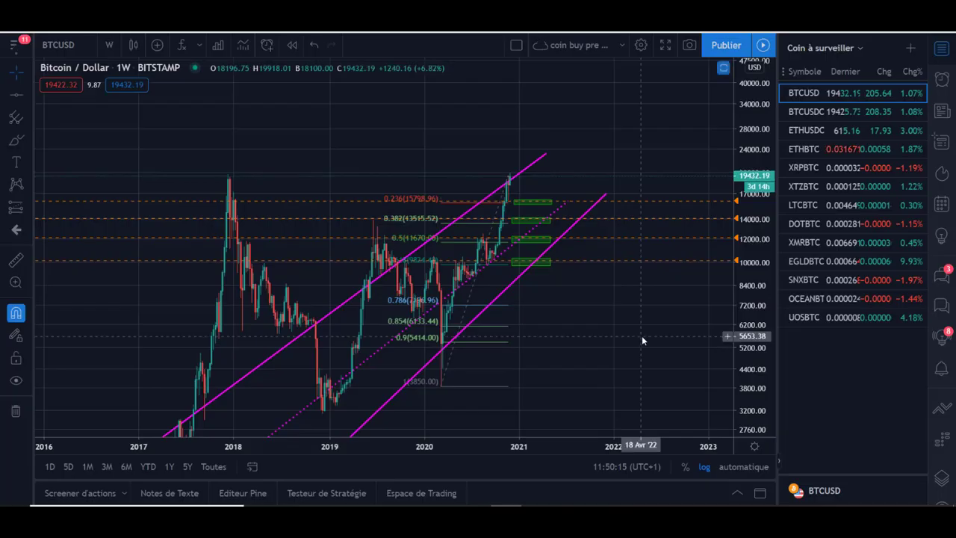
- Examine Bitcoin's price against the rising channel and Fibonacci levels on the weekly BTCUSD chart in TradingView
scroll(606, 328, "up", 5)
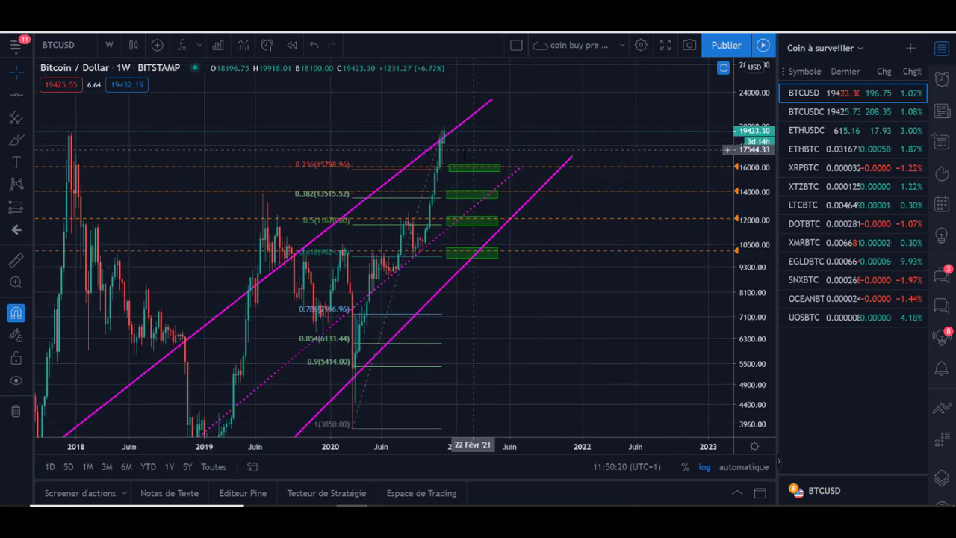
scroll(495, 138, "up", 3)
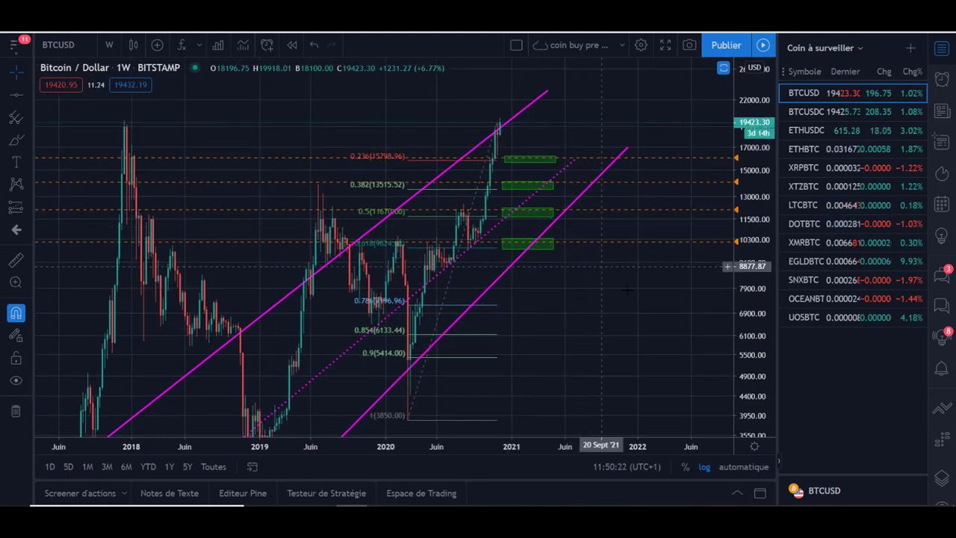
left_click_drag(632, 327, 627, 363)
left_click_drag(745, 344, 744, 332)
left_click_drag(583, 302, 571, 285)
left_click_drag(758, 242, 758, 320)
left_click_drag(652, 334, 687, 231)
left_click_drag(626, 264, 644, 346)
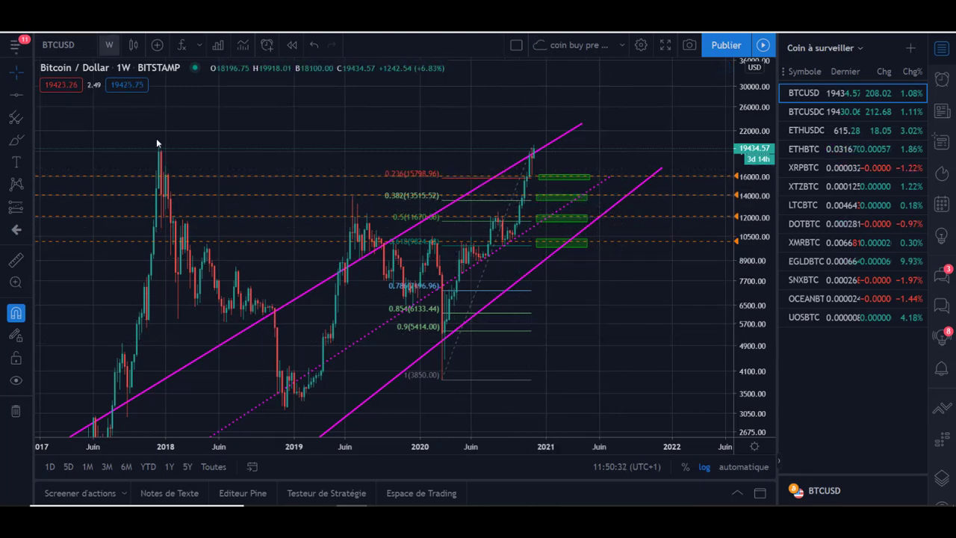
- Switch the BTCUSD chart to the monthly interval and frame the candles from 2017 to the present
left_click(140, 399)
scroll(679, 297, "down", 5)
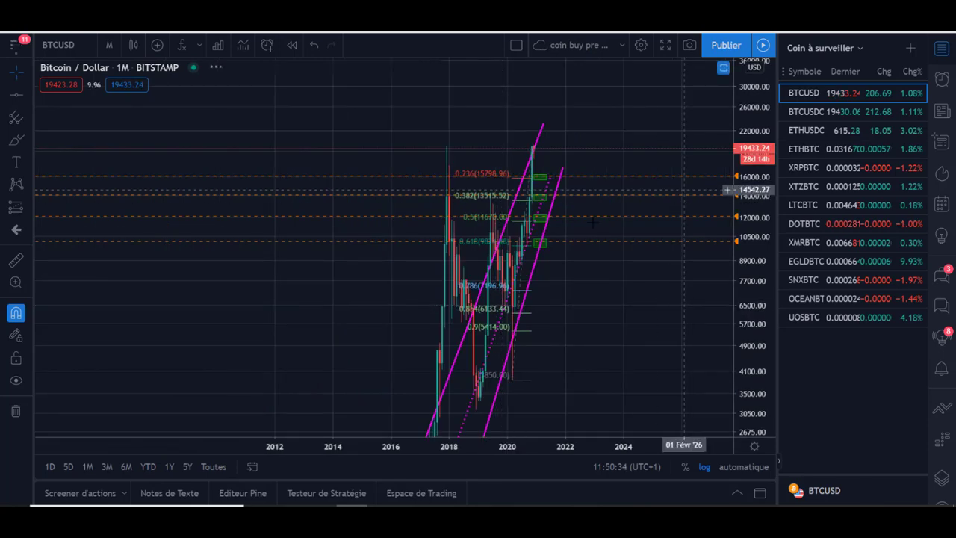
scroll(680, 297, "up", 4)
left_click_drag(376, 254, 602, 247)
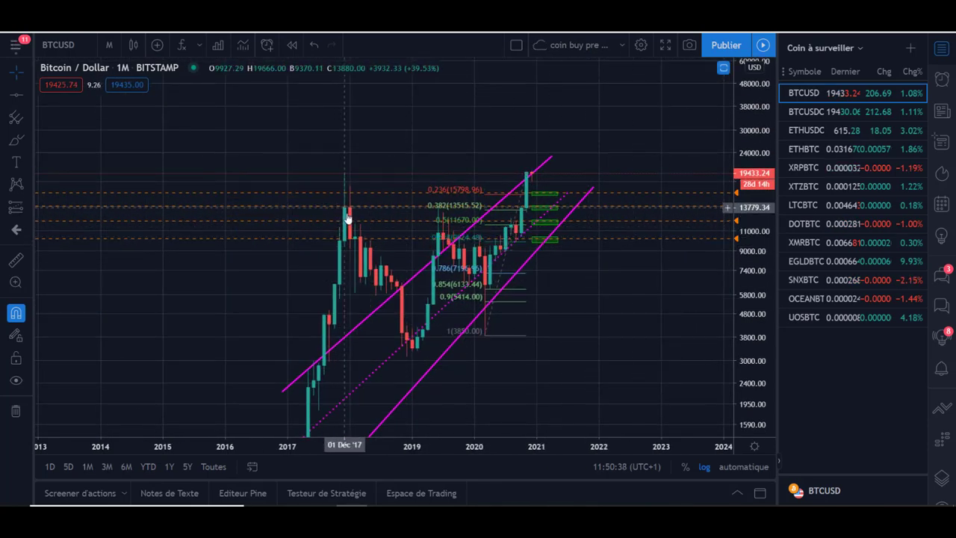
left_click_drag(353, 217, 335, 219)
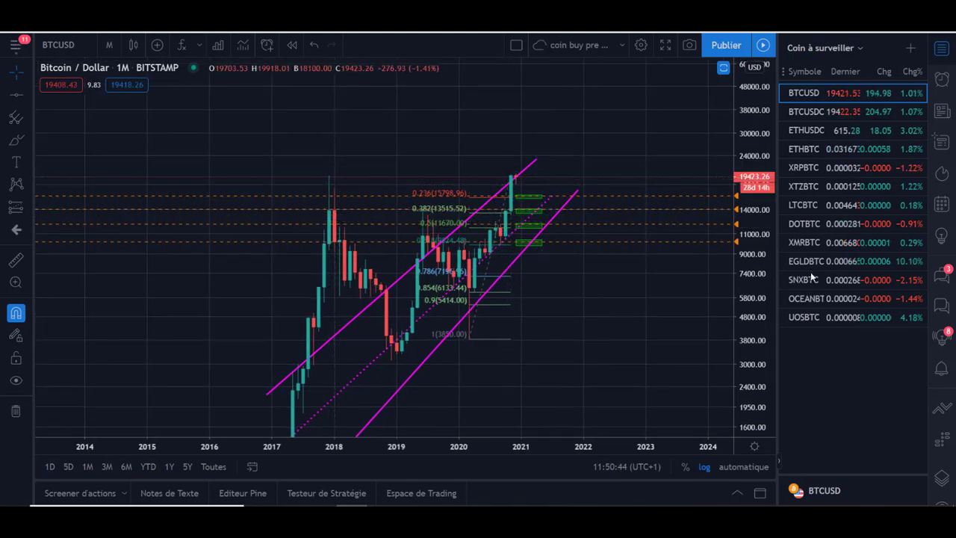
scroll(548, 239, "up", 3)
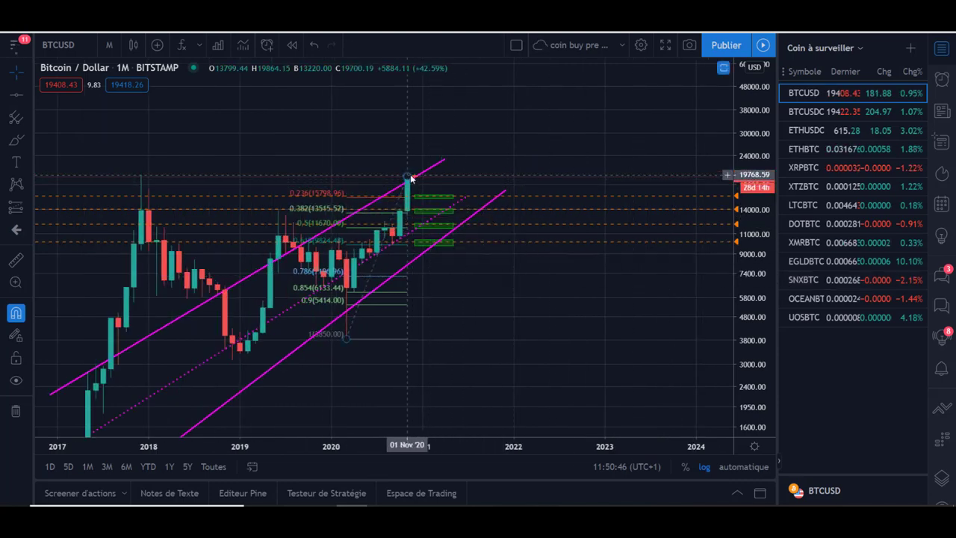
- Measure Bitcoin's rise from the open of the November 2020 monthly candle to its latest price
left_click(13, 260)
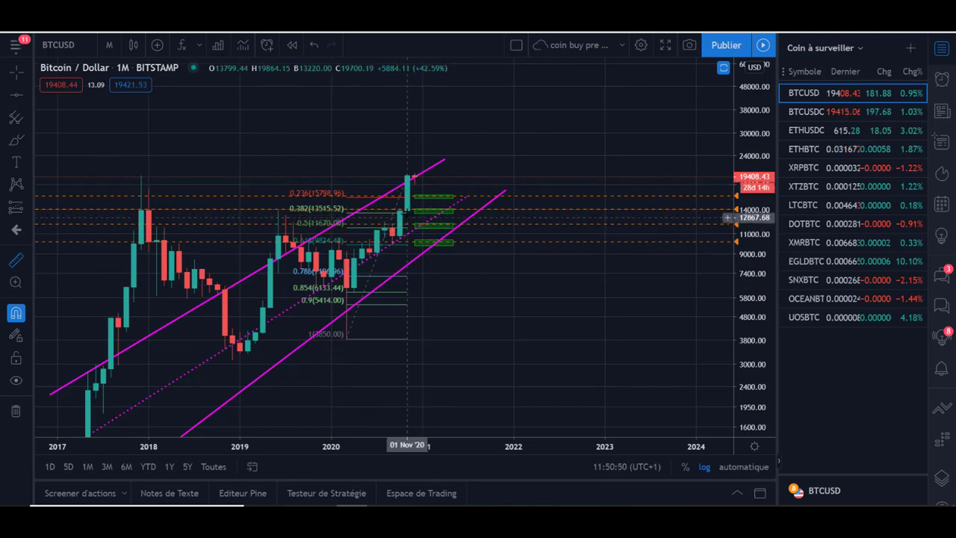
left_click(407, 209)
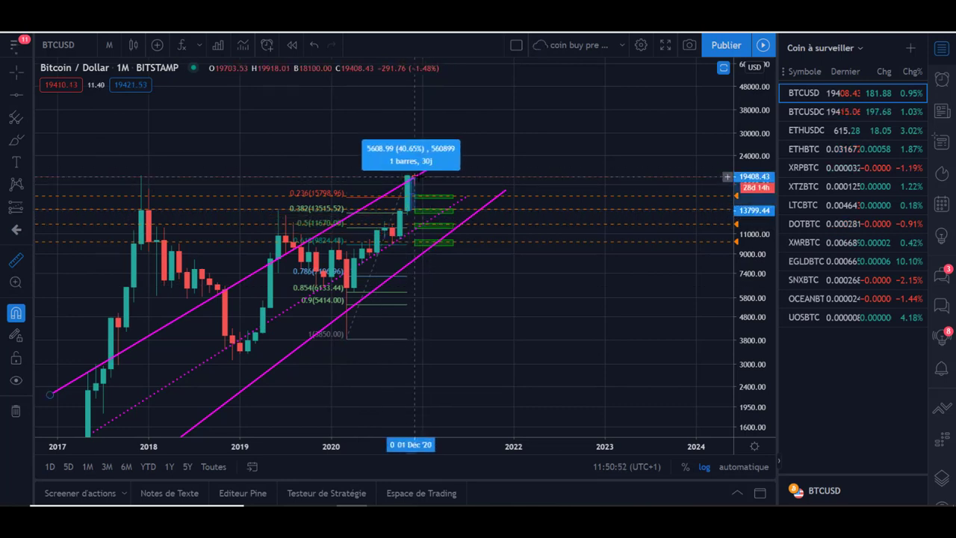
left_click(422, 176)
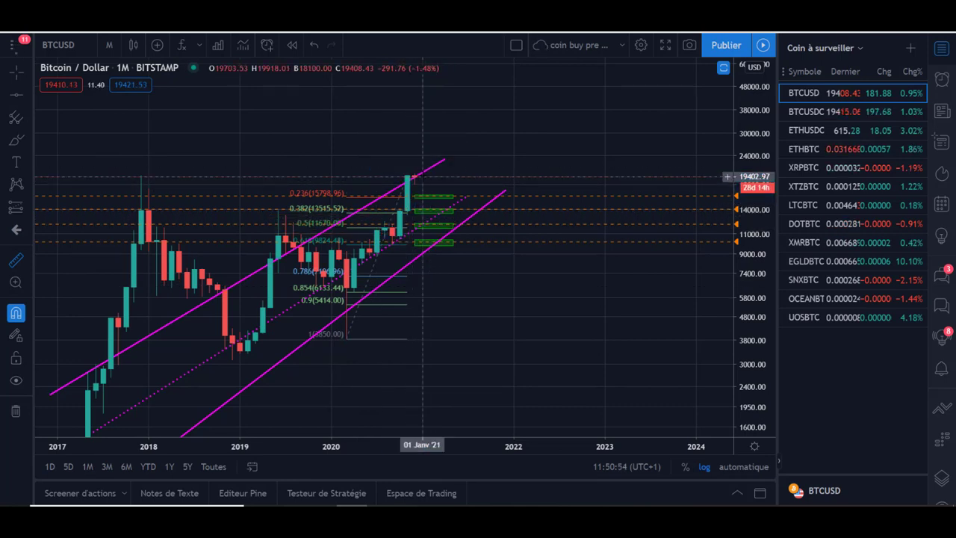
left_click(286, 141)
left_click_drag(308, 148, 508, 151)
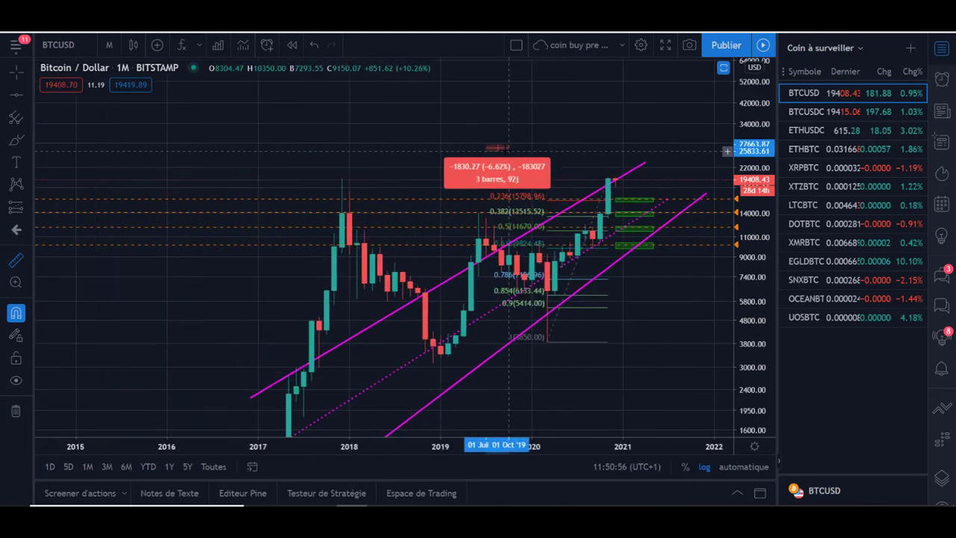
left_click(510, 150)
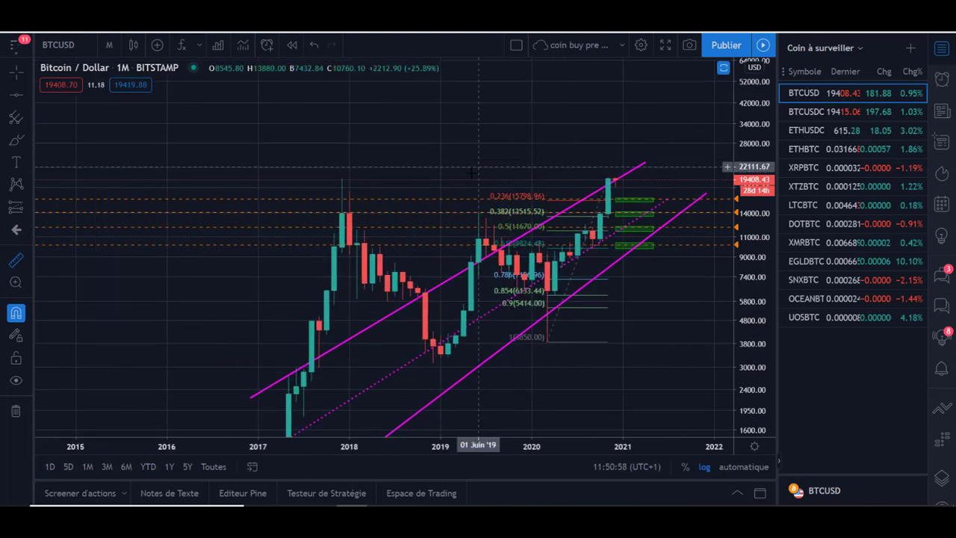
scroll(478, 175, "up", 2)
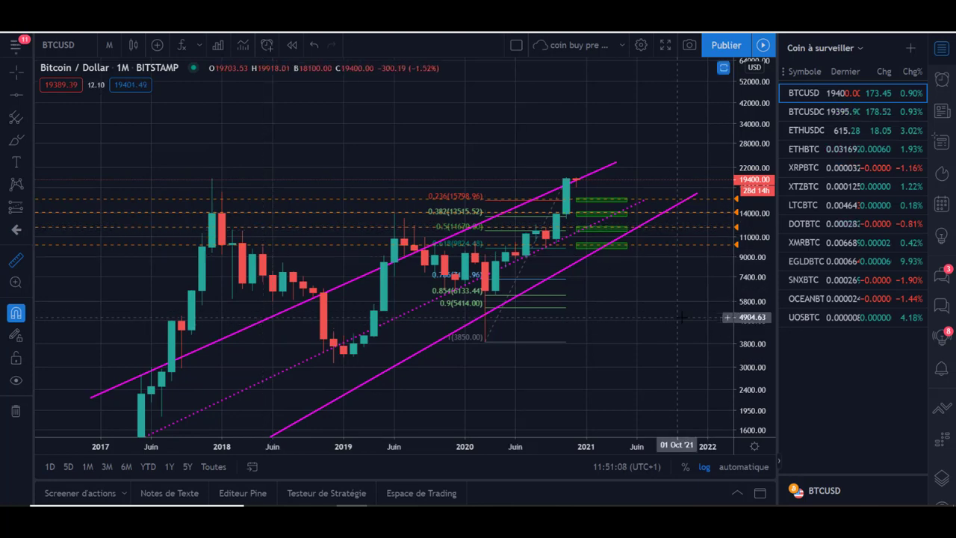
left_click_drag(681, 317, 595, 328)
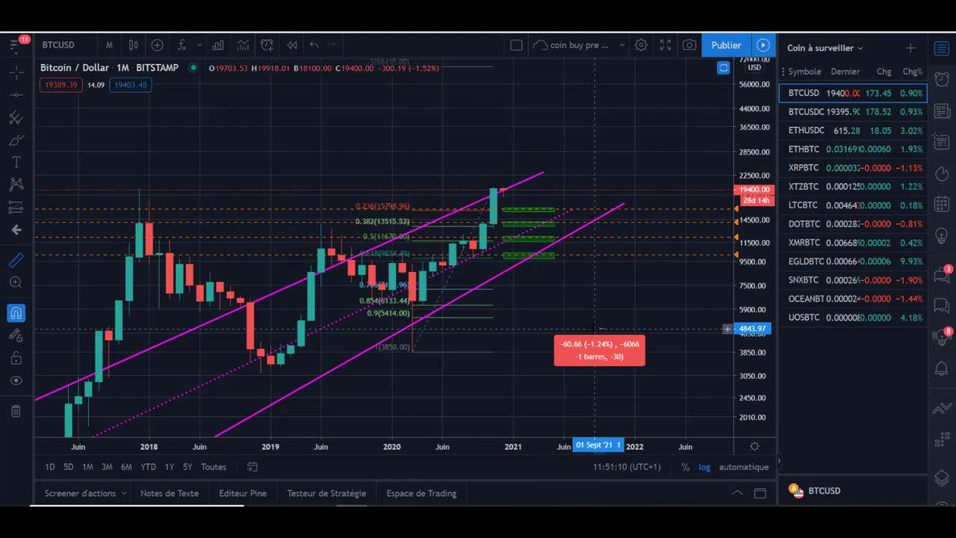
left_click(594, 328)
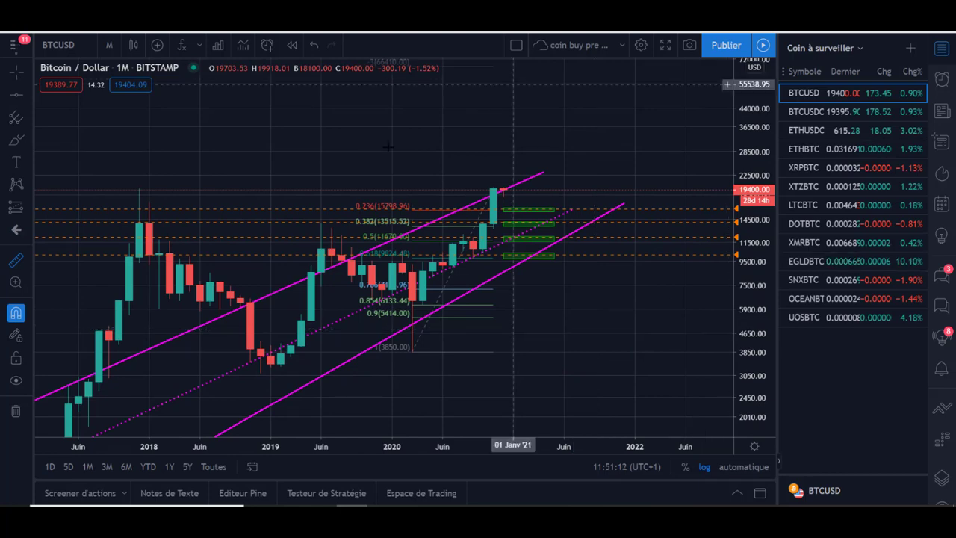
left_click_drag(769, 317, 769, 274)
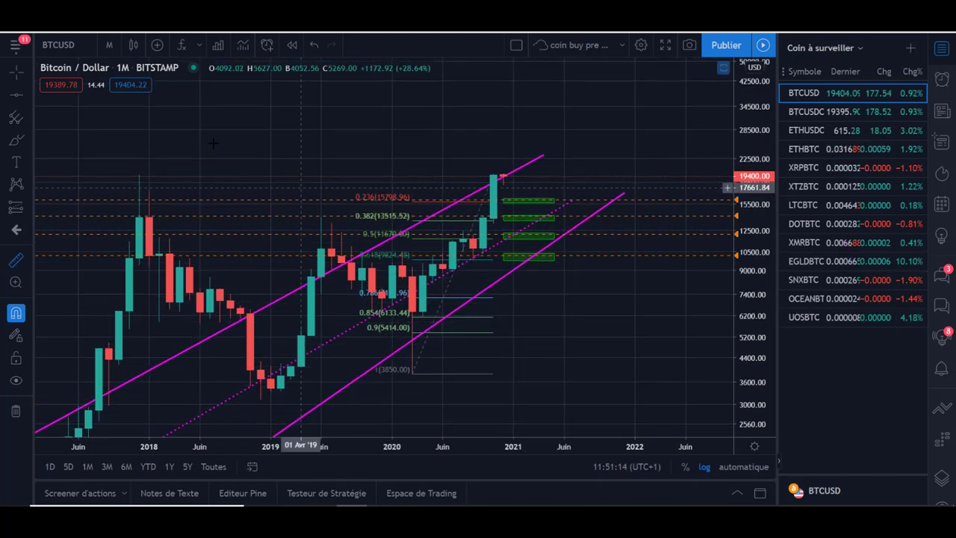
- Set the BTCUSD chart back to the weekly interval and frame the candles since late 2017 with the green buy zones
left_click(109, 45)
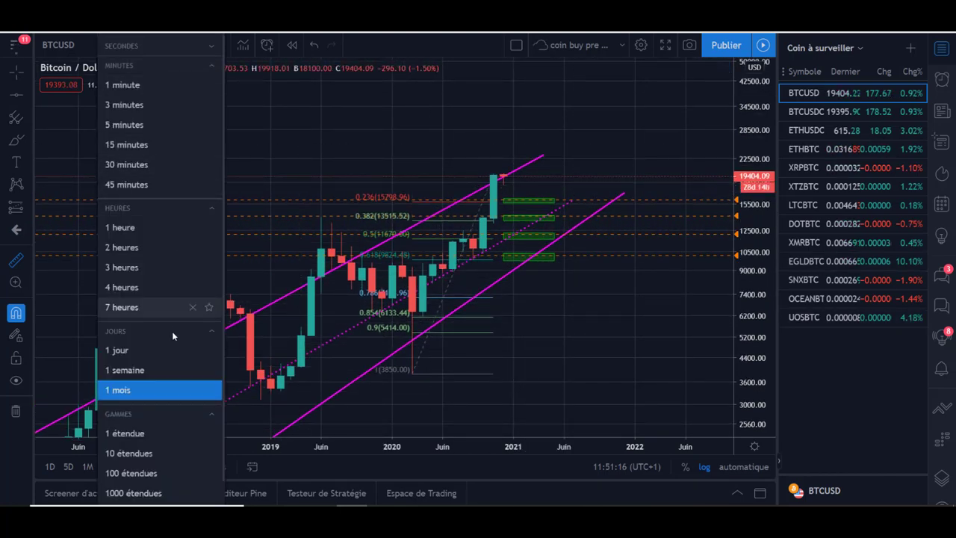
left_click(137, 367)
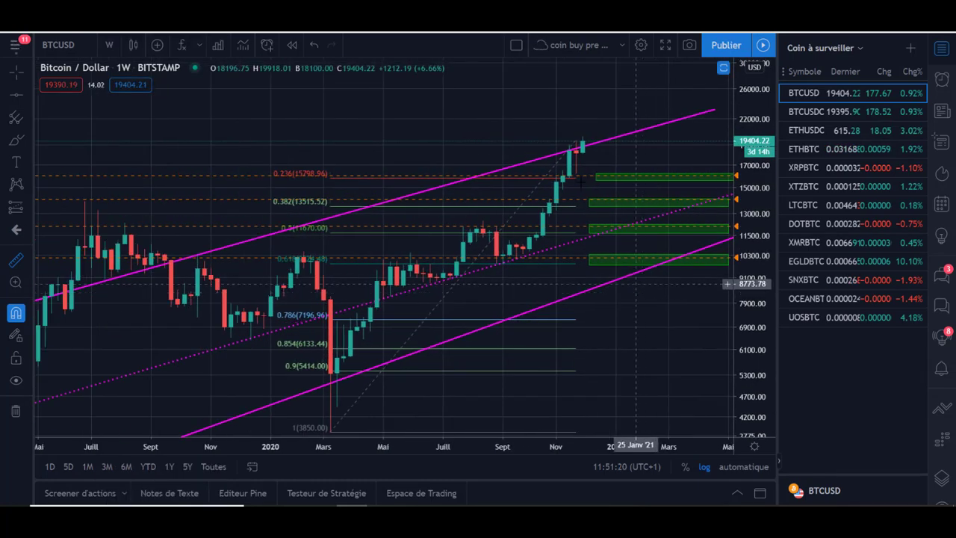
left_click_drag(661, 125, 644, 149)
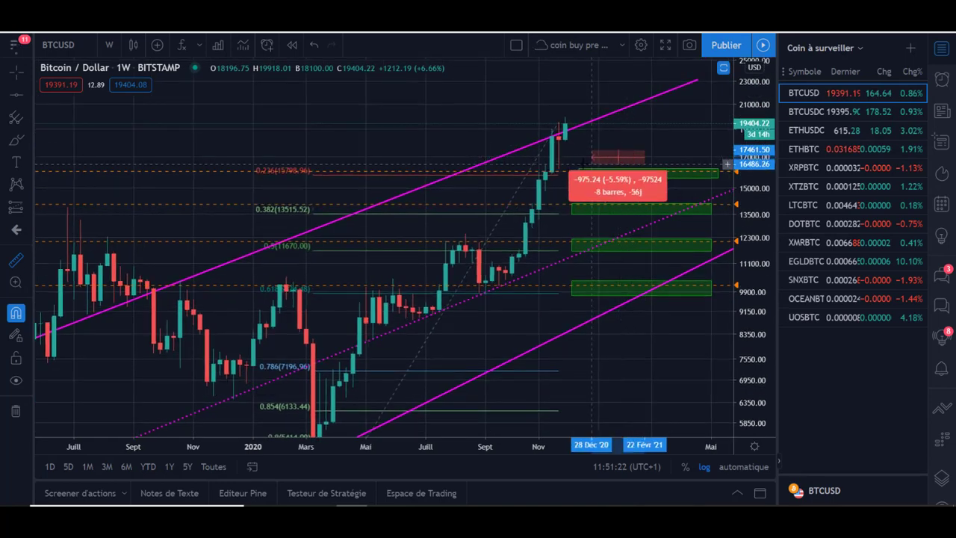
left_click(578, 159)
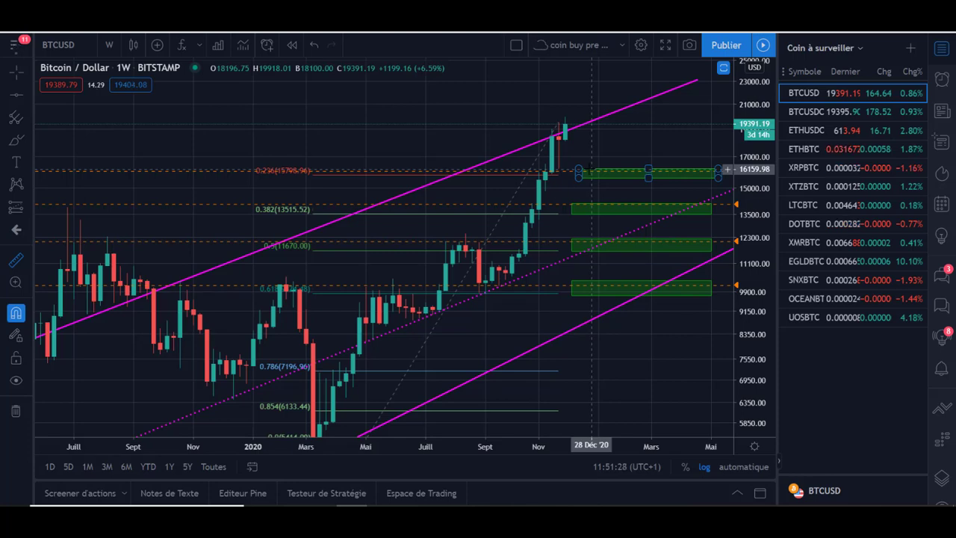
scroll(635, 161, "down", 3)
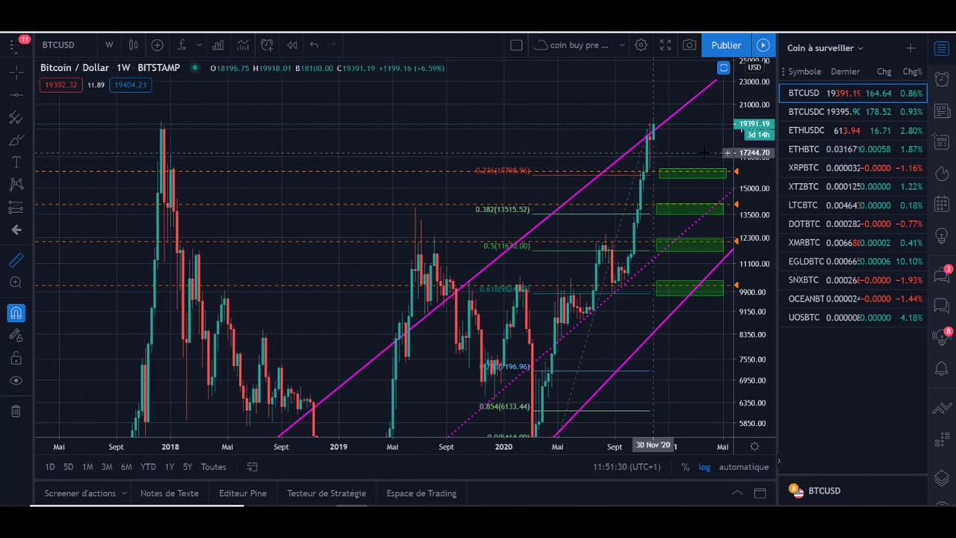
left_click_drag(576, 92, 524, 111)
left_click(560, 146)
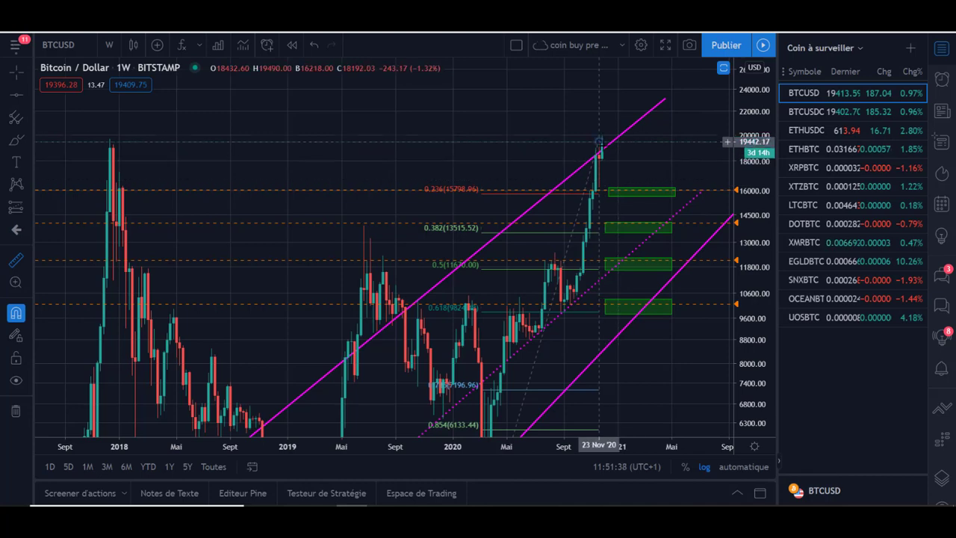
left_click(599, 145, "shift")
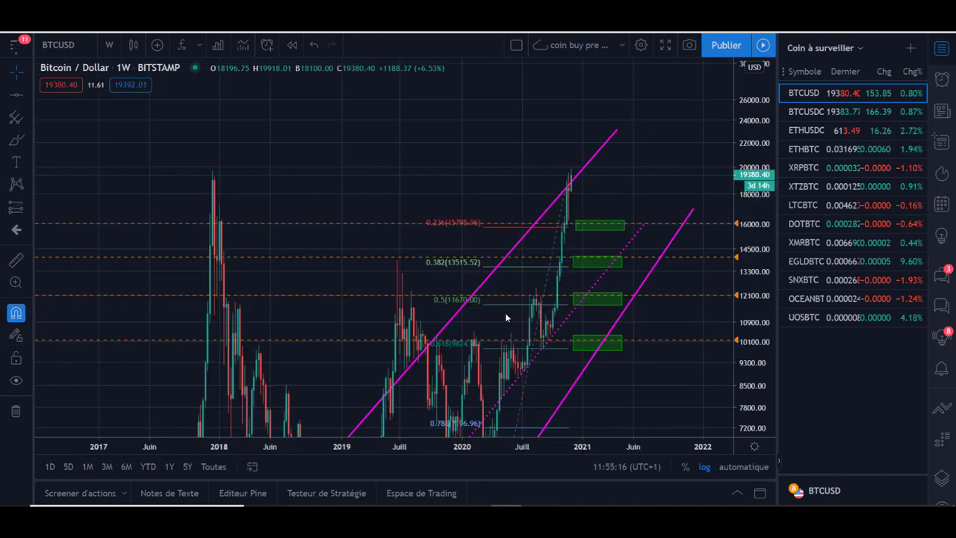
- Examine Bitcoin's weekly price near its 2017 high against the rising channel, the Fibonacci levels and the green buy zones
scroll(506, 313, "up", 3)
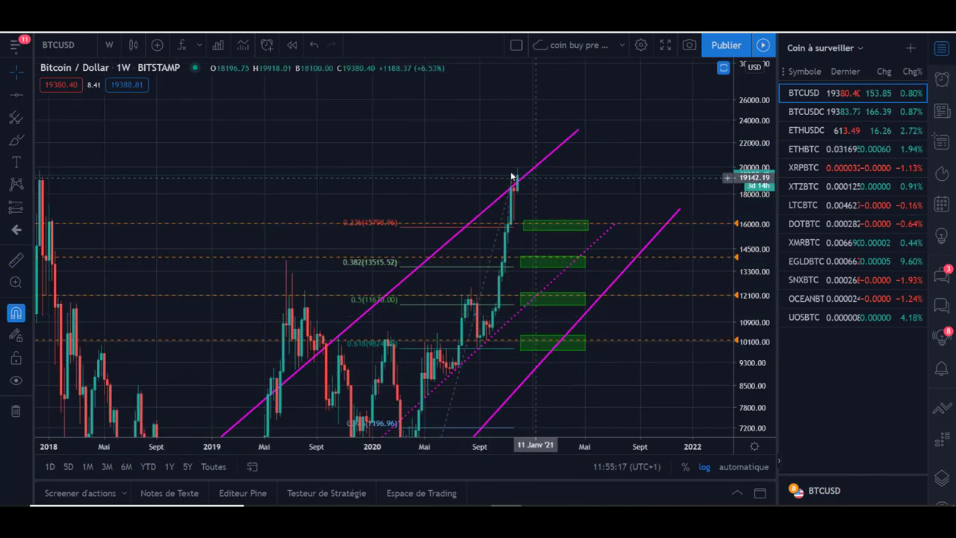
left_click_drag(753, 186, 753, 209)
left_click_drag(628, 181, 693, 180)
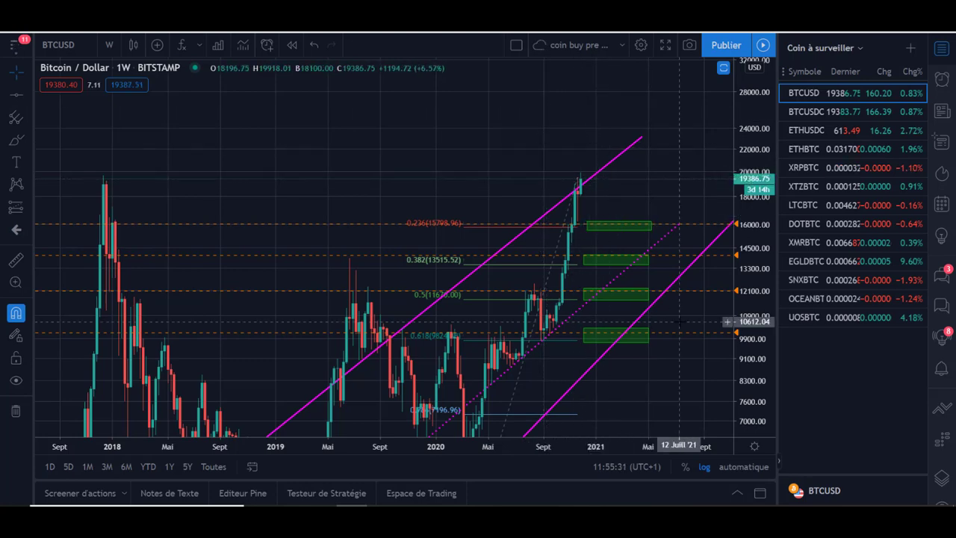
left_click_drag(763, 165, 763, 188)
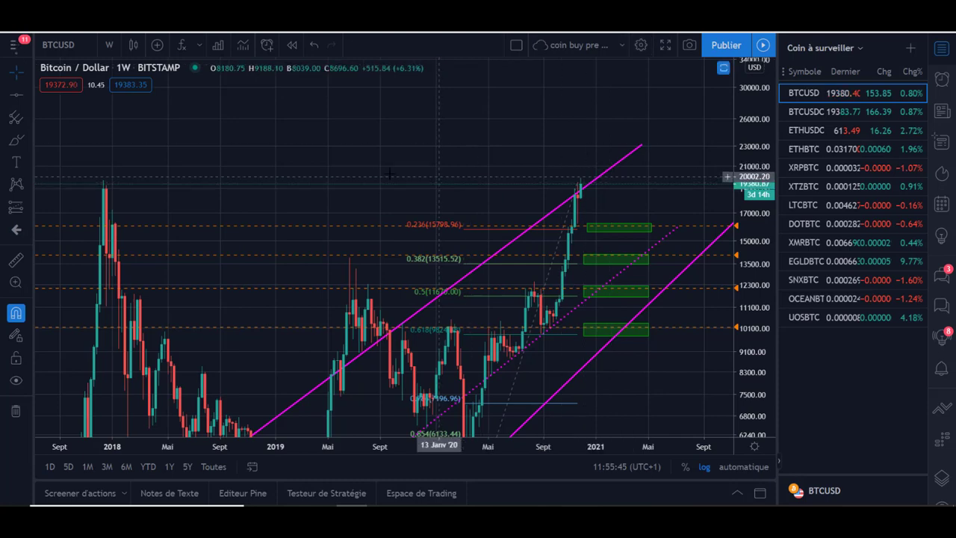
left_click_drag(356, 175, 375, 176)
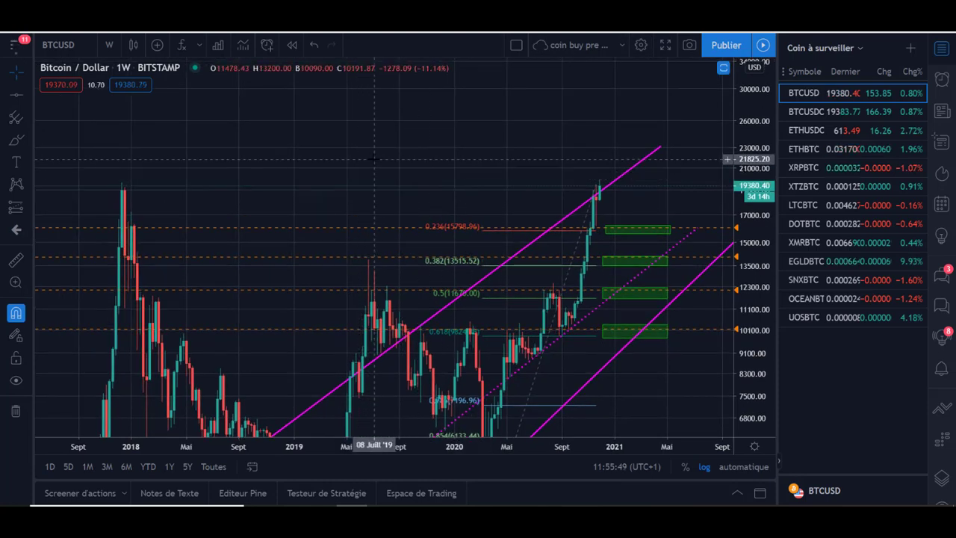
scroll(463, 194, "right", 6)
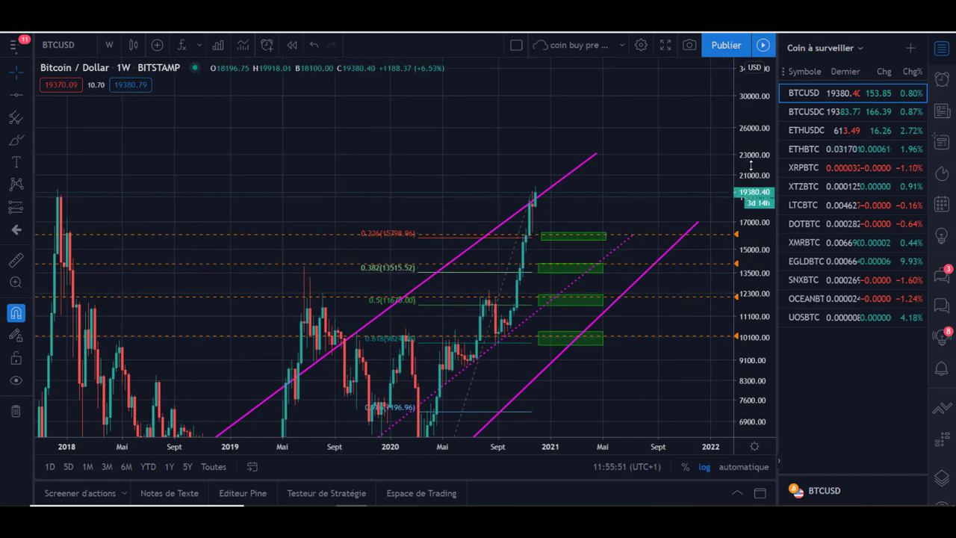
scroll(590, 194, "left", 5)
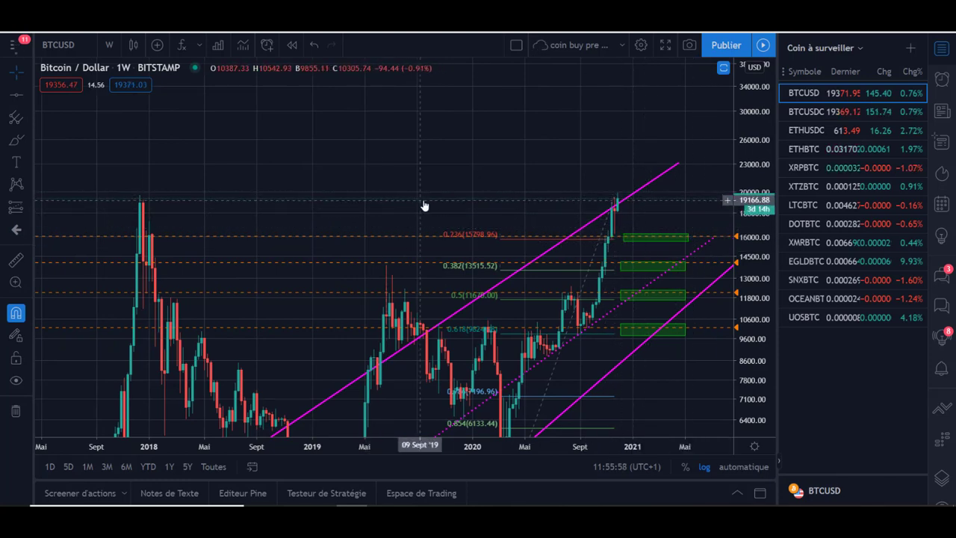
left_click_drag(406, 200, 322, 201)
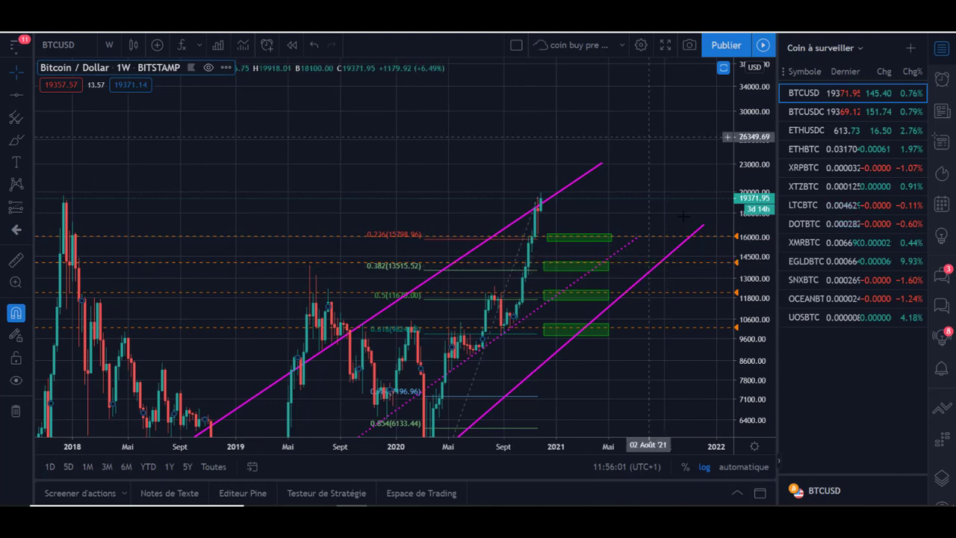
left_click_drag(252, 228, 330, 186)
left_click_drag(652, 226, 597, 154)
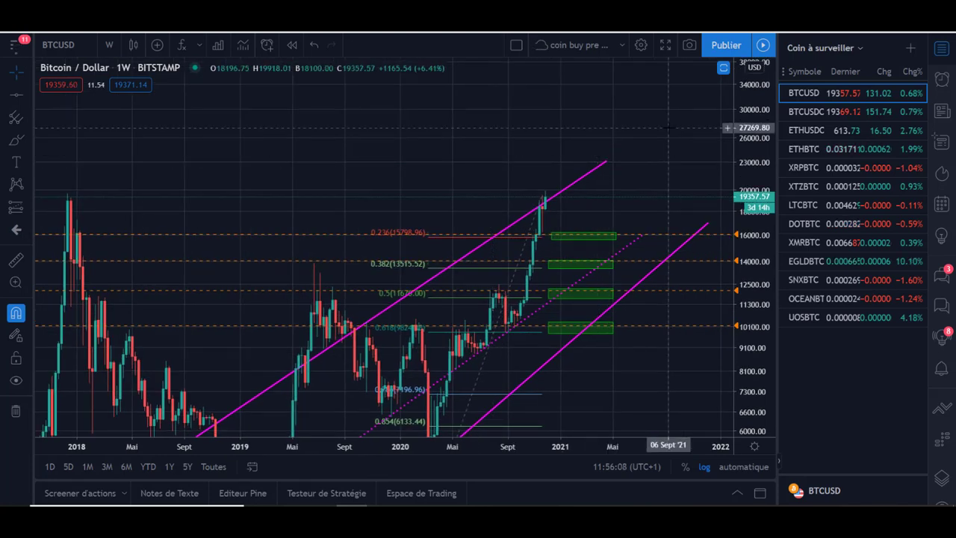
left_click_drag(538, 203, 570, 208)
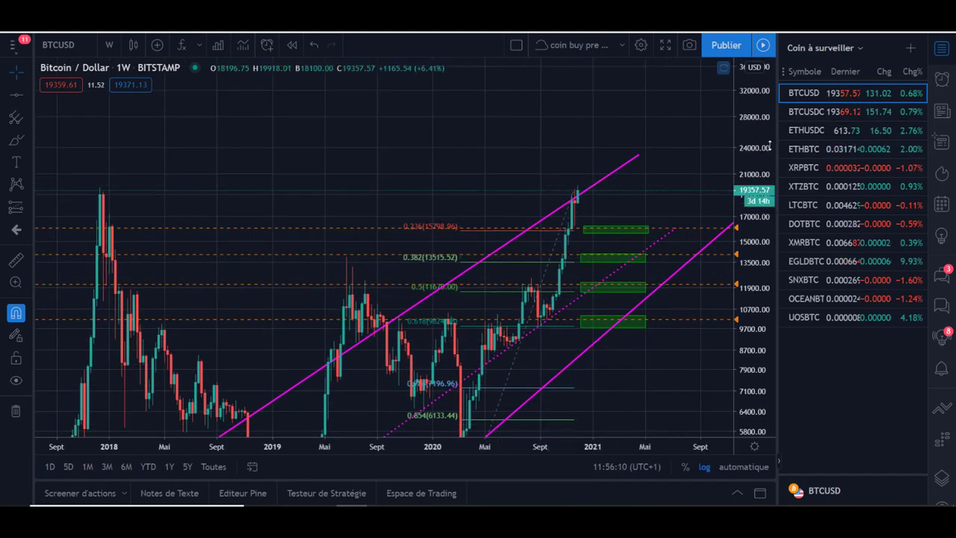
- Open the weekly ETHUSDC chart and examine the price against its Fibonacci retracement levels and green buy zones
left_click(810, 131)
scroll(616, 224, "down", 4)
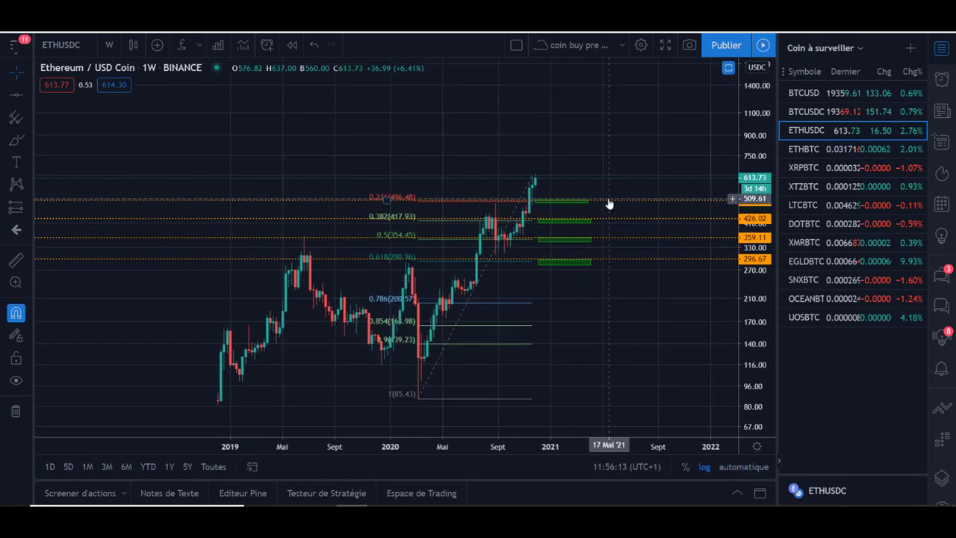
scroll(533, 224, "up", 1)
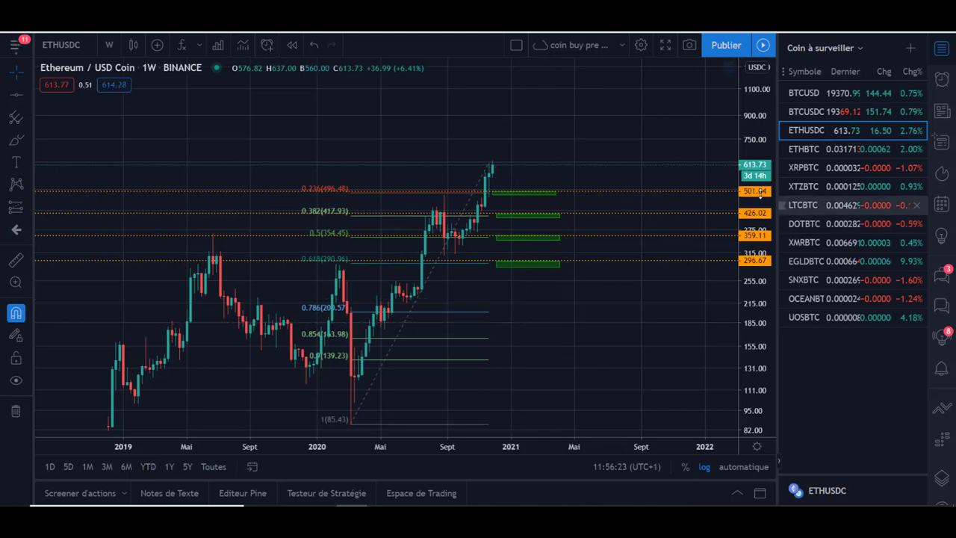
left_click_drag(755, 207, 755, 227)
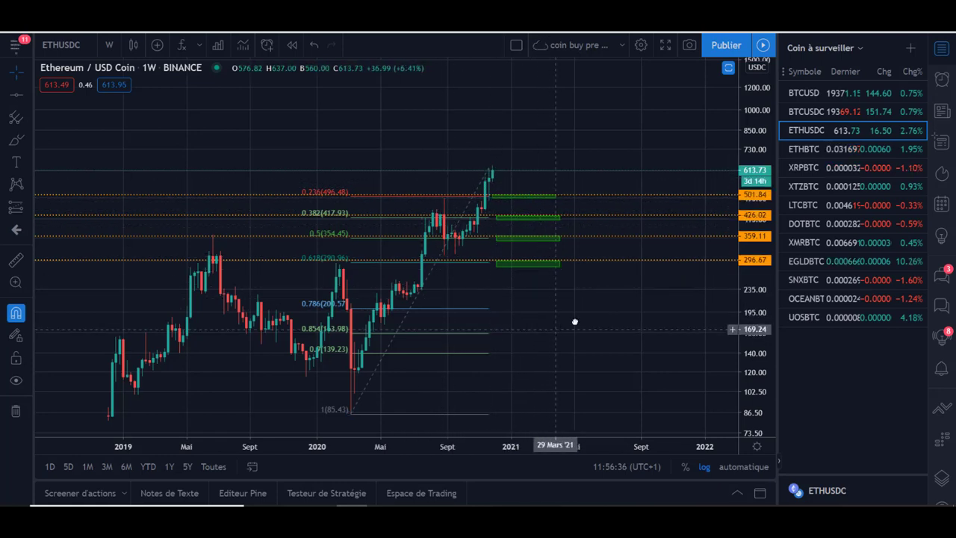
left_click_drag(574, 324, 614, 319)
scroll(614, 320, "down", 2)
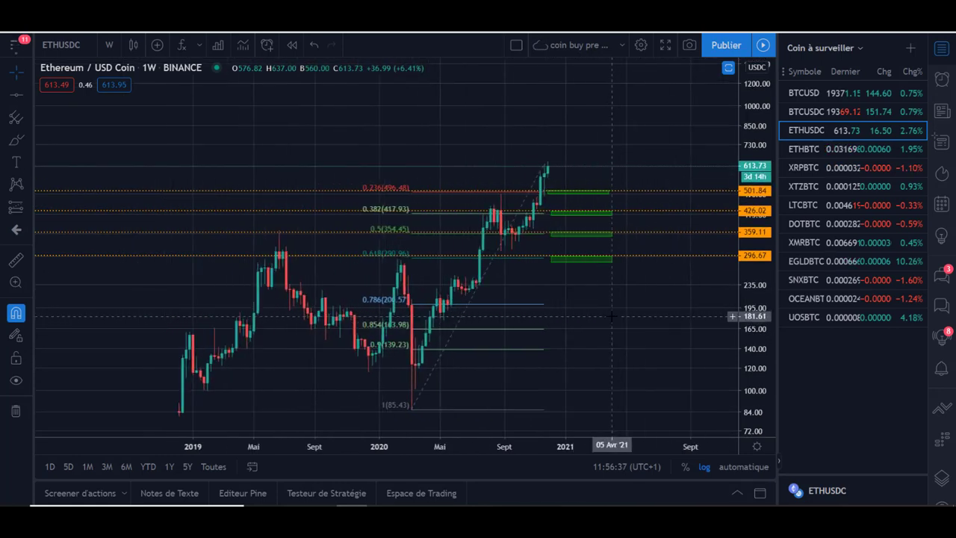
left_click_drag(646, 349, 610, 355)
scroll(597, 328, "up", 1)
left_click_drag(580, 326, 619, 324)
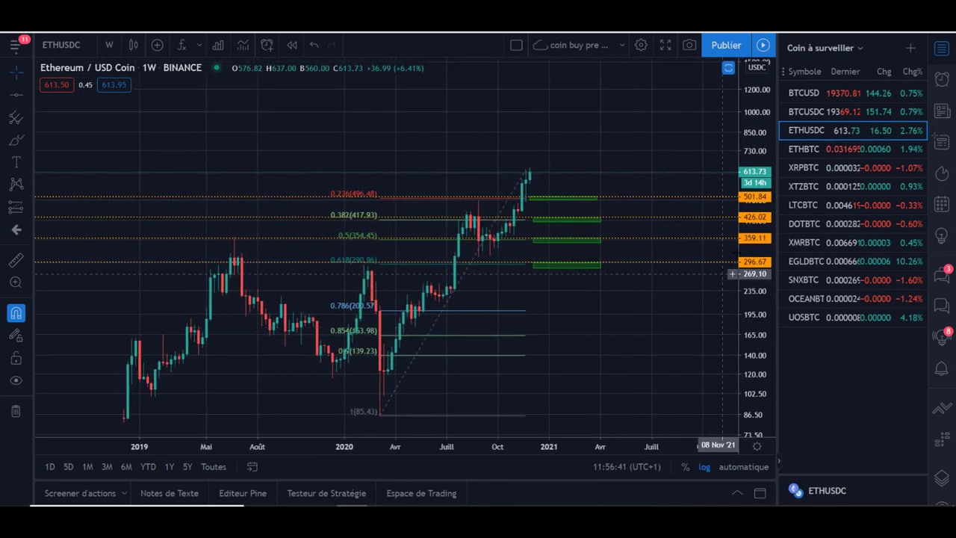
left_click_drag(753, 274, 752, 317)
left_click_drag(654, 317, 647, 344)
scroll(629, 346, "up", 1)
left_click_drag(753, 366, 746, 333)
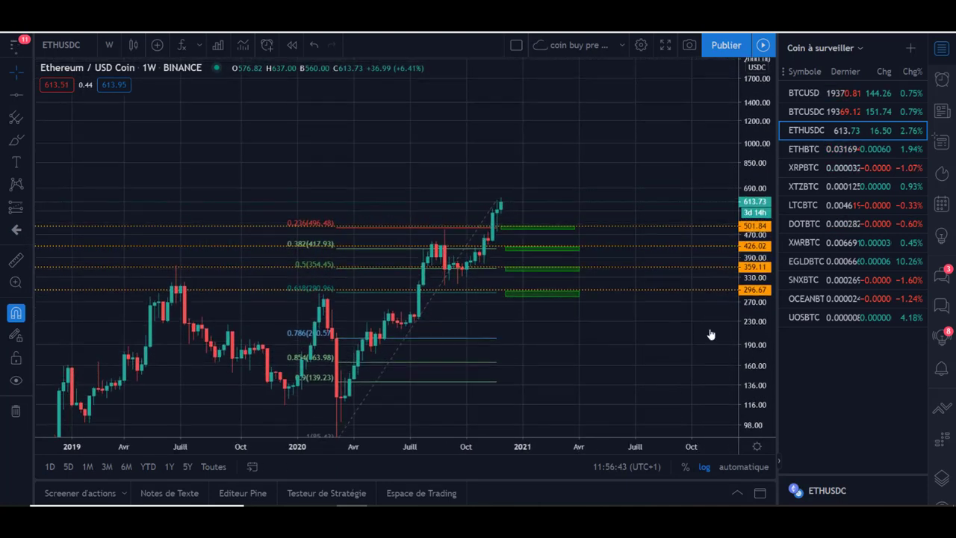
left_click_drag(644, 340, 675, 318)
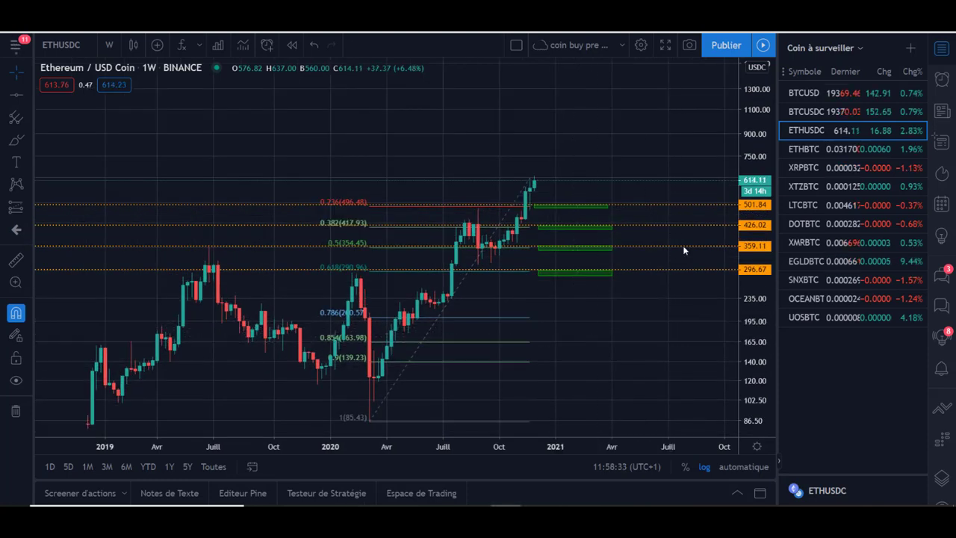
- Open the weekly XRPBTC chart and examine the trend-line break, the yellow line under the lows and the green checklist note
left_click(807, 171)
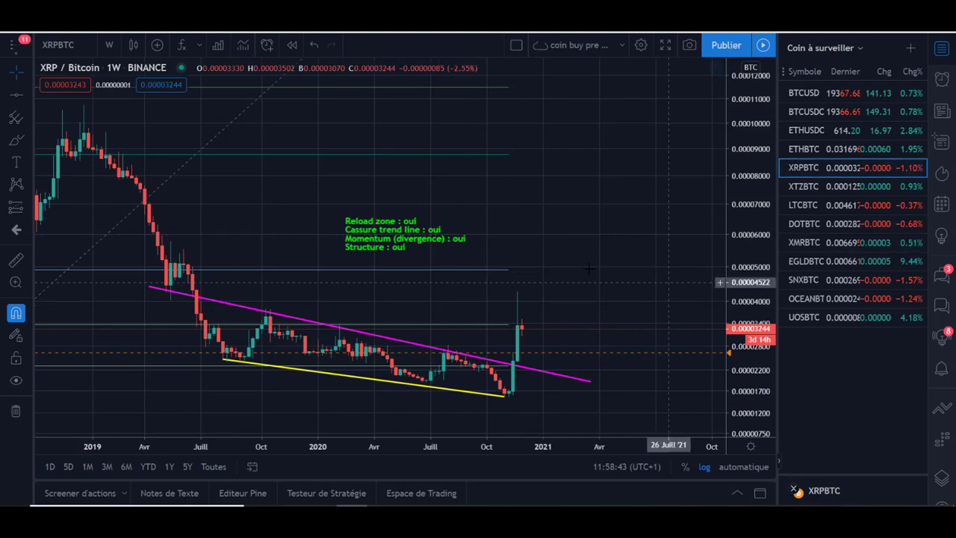
scroll(625, 271, "left", 5)
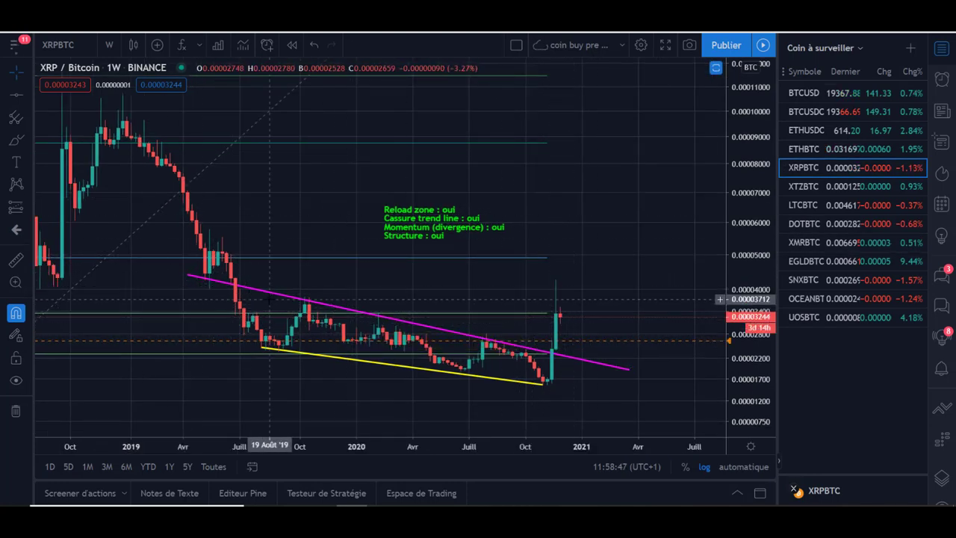
left_click_drag(387, 269, 448, 269)
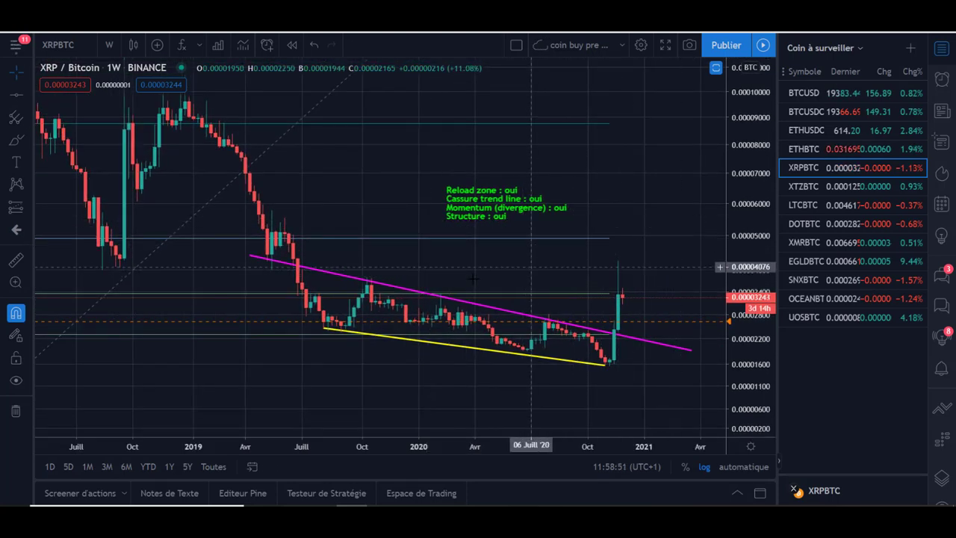
scroll(527, 267, "right", 5)
scroll(604, 251, "down", 5)
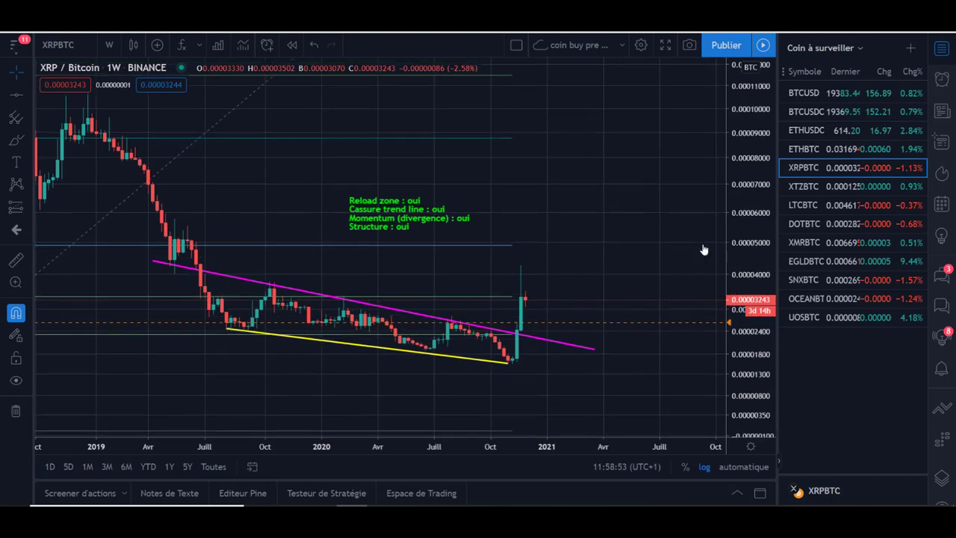
- Examine XRPBTC's Fibonacci retracement levels back to the 2018 high and the latest breakout candles
scroll(606, 226, "down", 2)
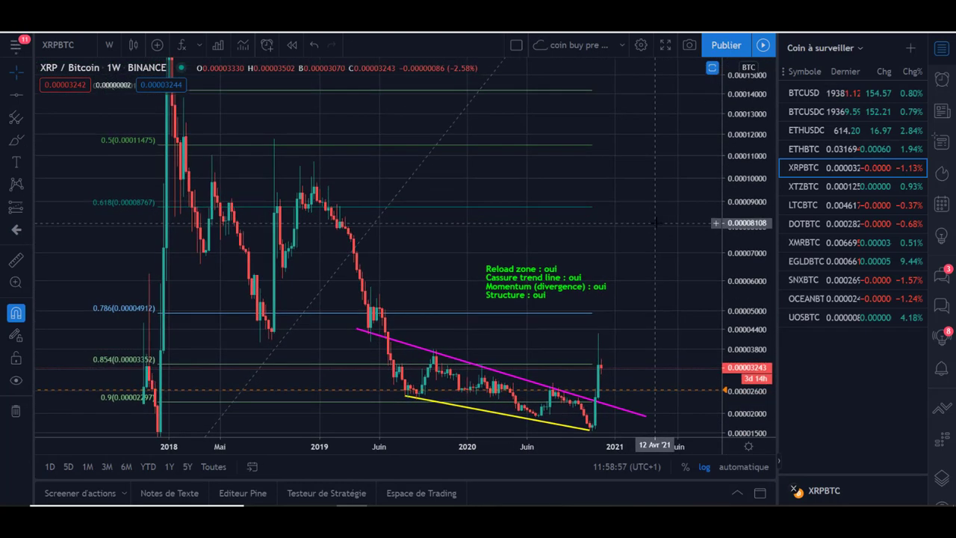
scroll(657, 222, "right", 3)
scroll(463, 314, "up", 2)
left_click_drag(447, 278, 510, 324)
scroll(502, 325, "up", 3)
left_click_drag(733, 346, 734, 301)
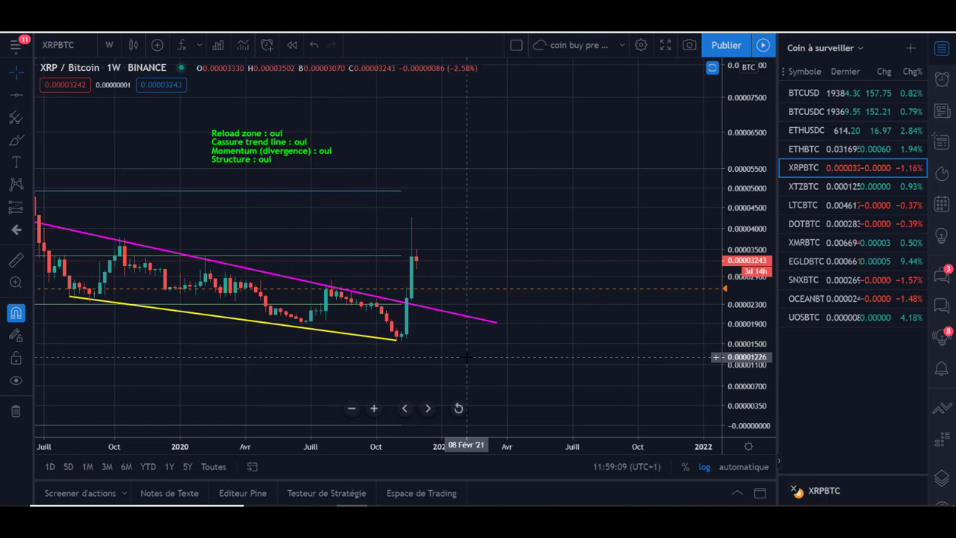
- Frame the latest XRPBTC candles and choose the Fibonacci retracement drawing tool
mouse_move(465, 356)
left_mouse_down()
mouse_move(499, 335)
mouse_move(517, 344)
mouse_move(460, 344)
left_mouse_up()
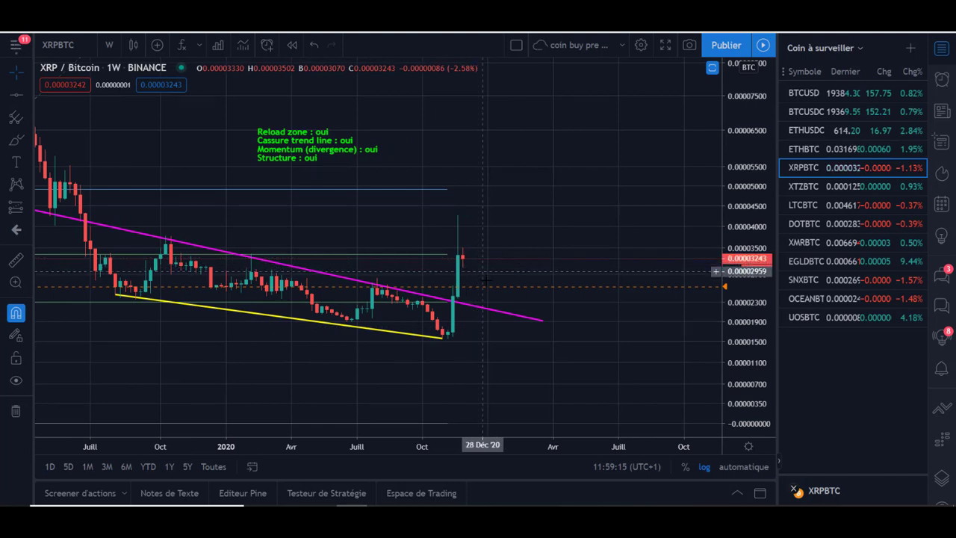
left_click(29, 115)
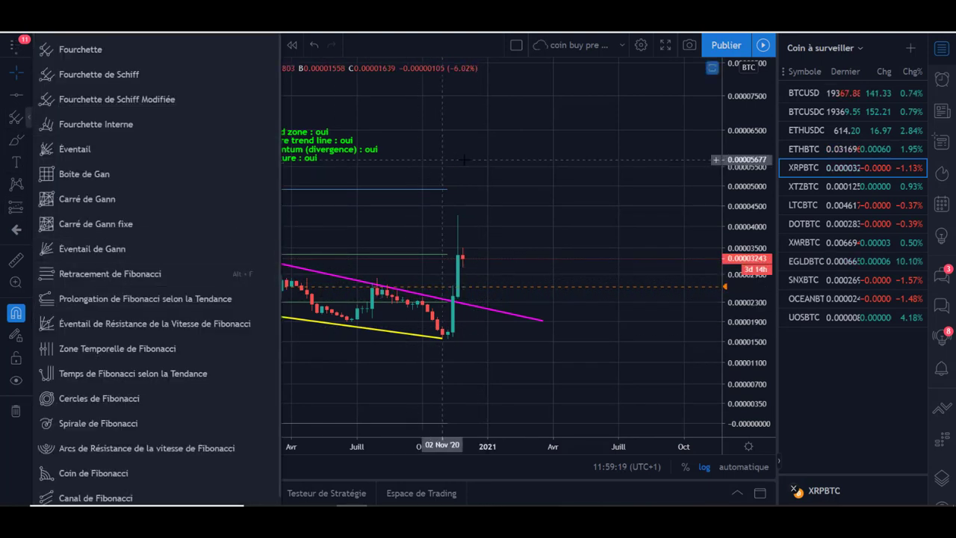
left_click(106, 276)
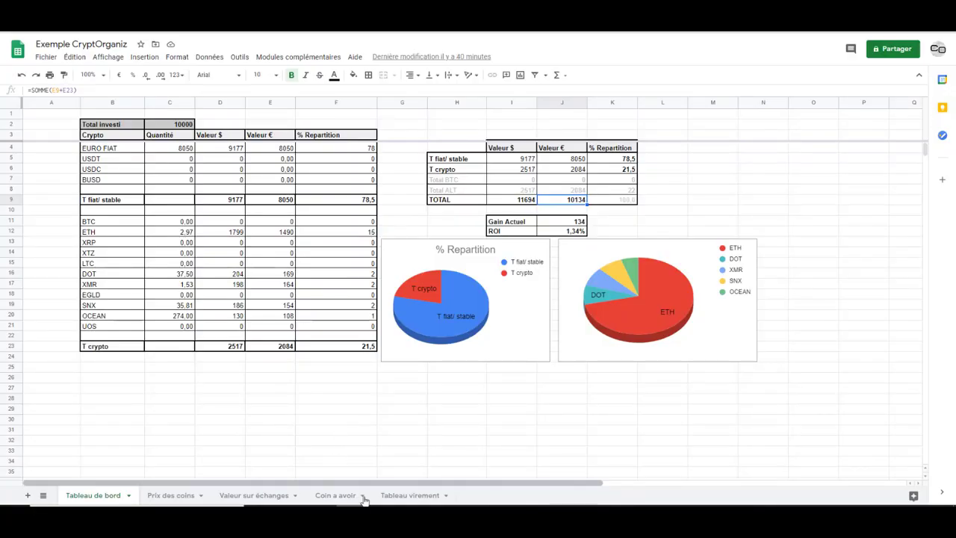
- In the Exemple CryptOrganiz spreadsheet's Coin a avoir sheet, check XRP's Valeur voulu formula and the sum of the Pourcentage voulu values
left_click(330, 497)
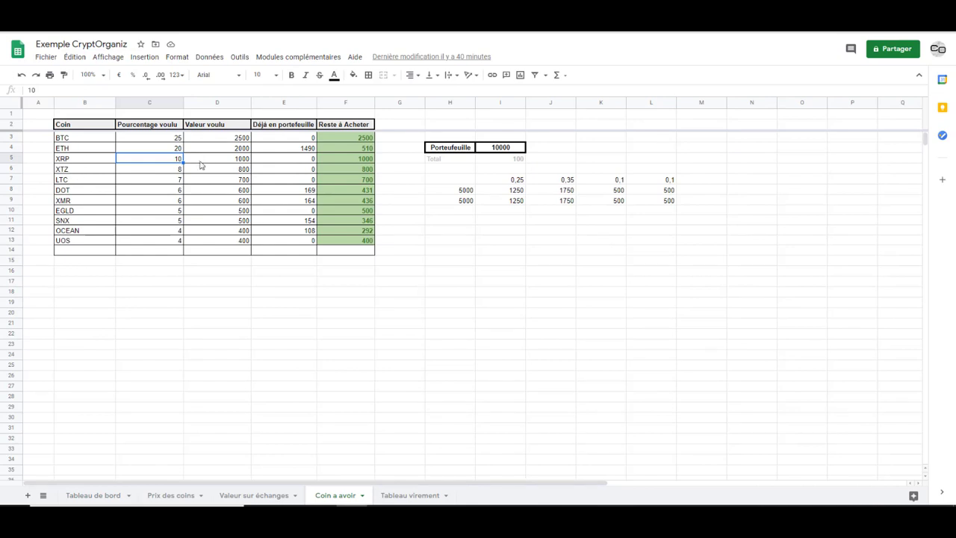
left_click(230, 160)
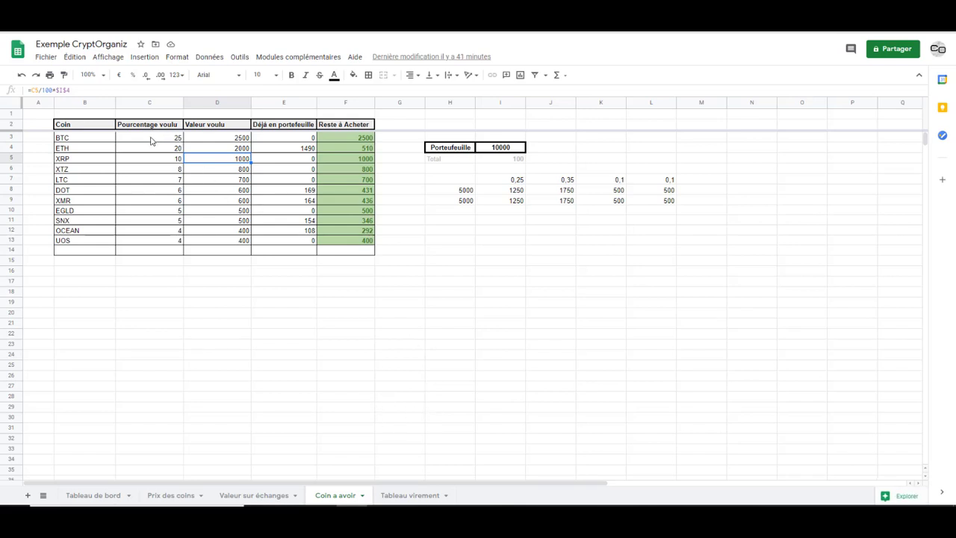
left_click_drag(150, 141, 159, 240)
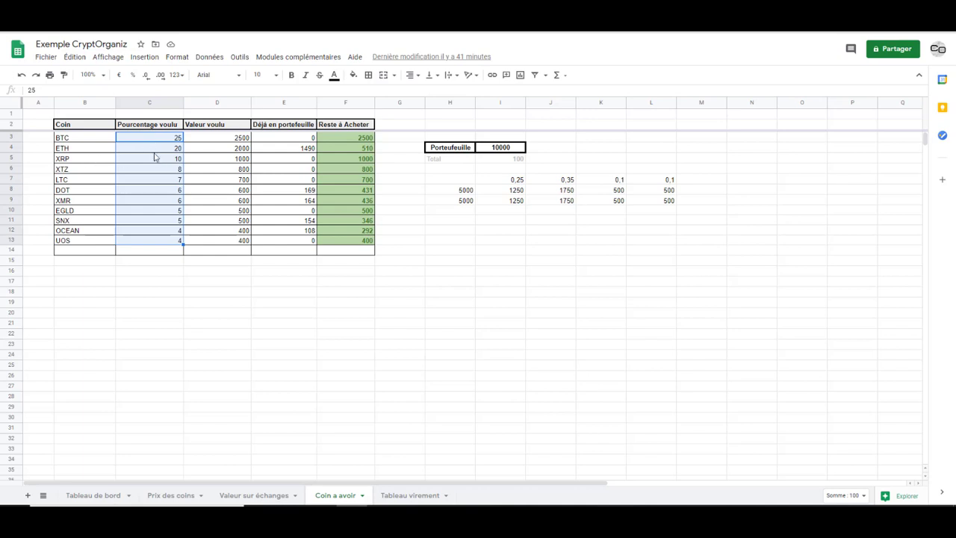
- In the Coin a avoir sheet, review the Pourcentage voulu values assigned to ETH, BTC, EGLD and XRP
left_click(151, 152)
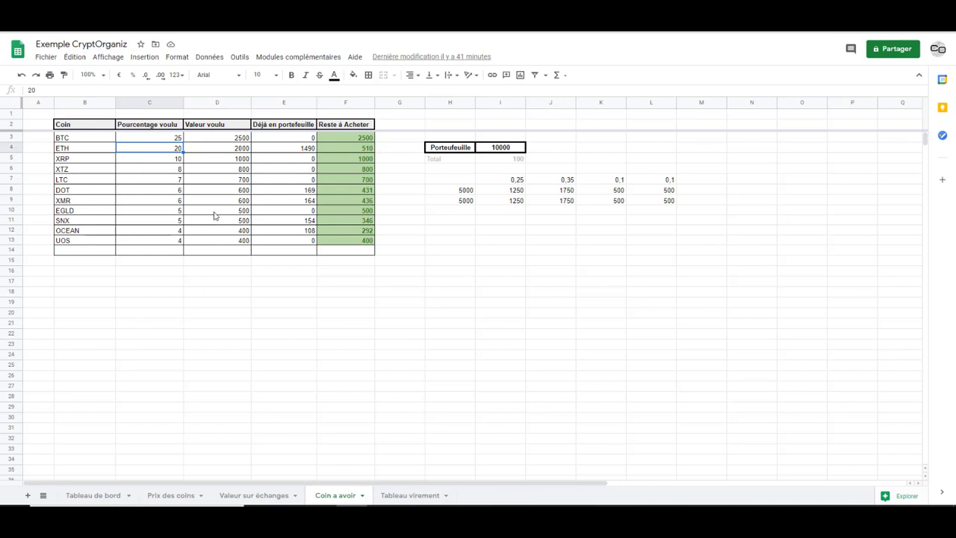
left_click(144, 139)
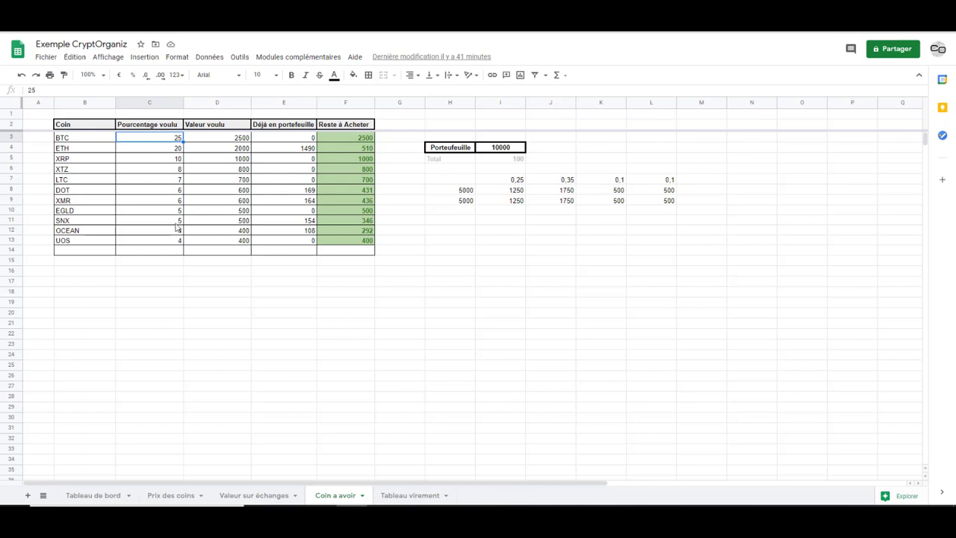
left_click(142, 212)
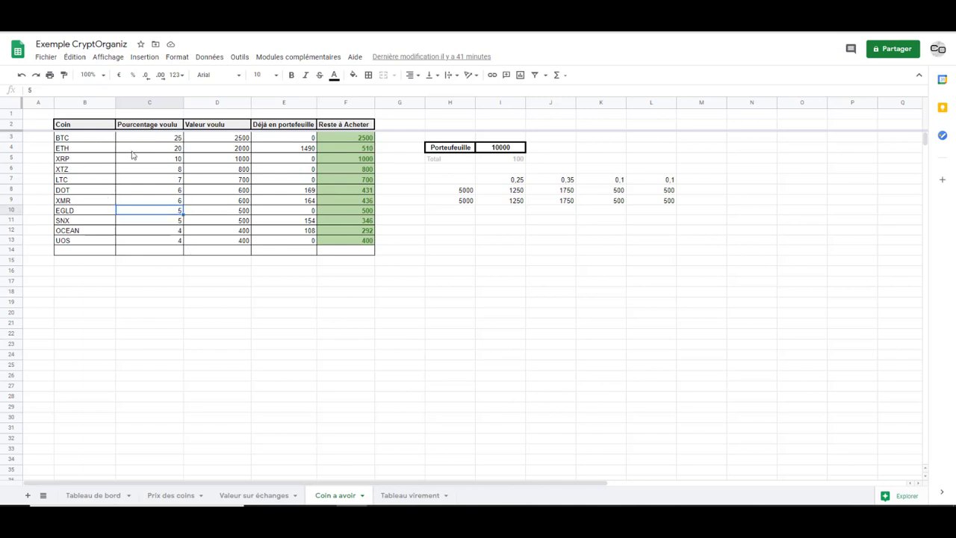
left_click(163, 159)
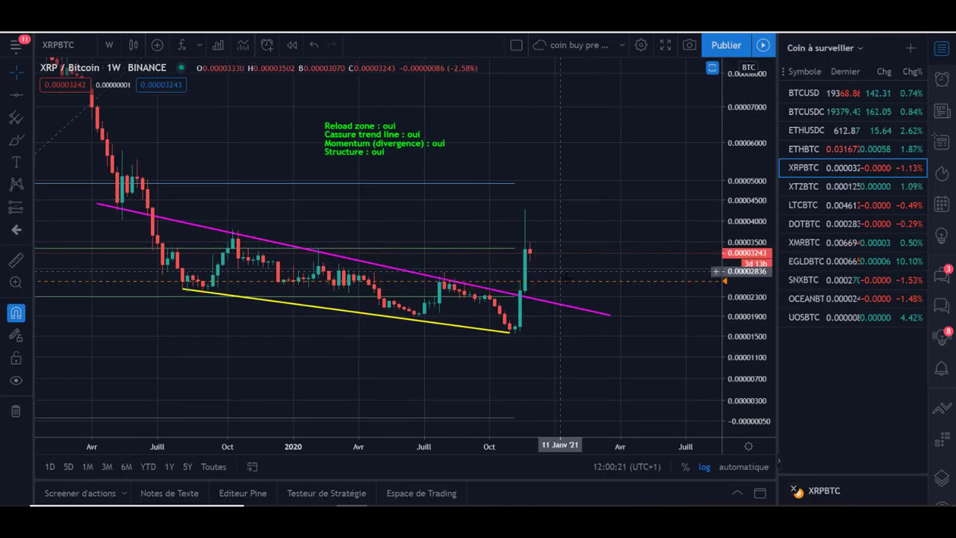
- Examine the weekly XRPBTC breakout above the magenta trend line and the space after the latest candles
left_click_drag(736, 312, 641, 303)
scroll(641, 302, "down", 1)
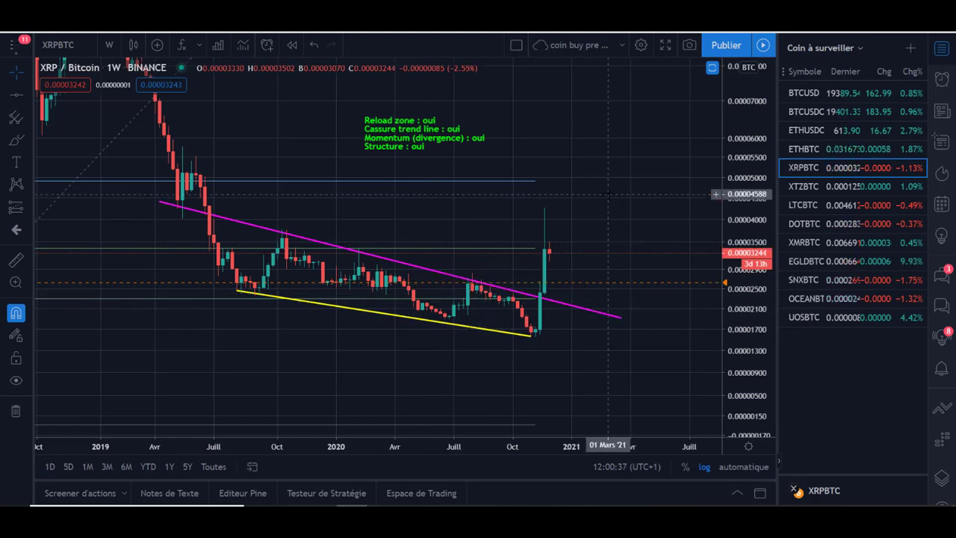
left_click_drag(588, 234, 538, 237)
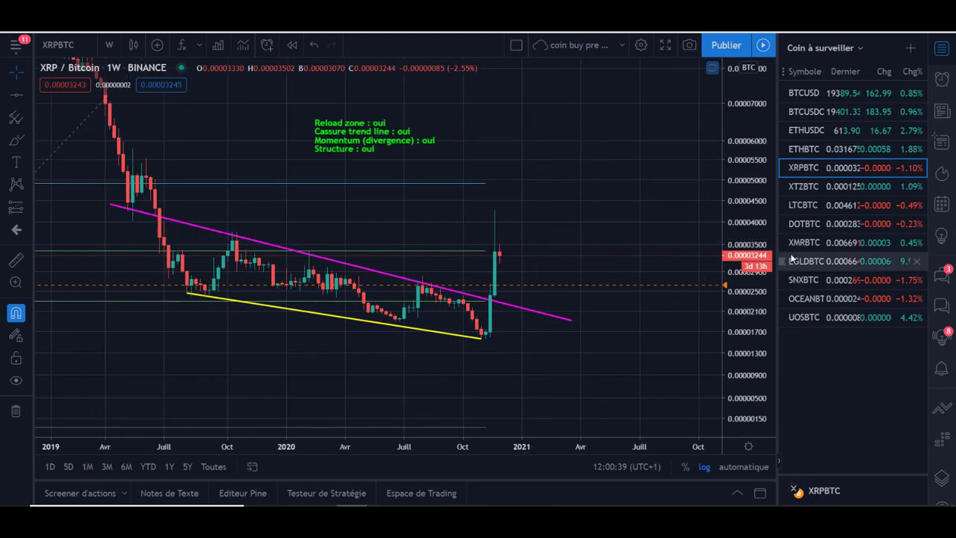
- Open the XTZBTC chart and, in the Valeur sur échanges sheet, check XTZ's Binance quantity against the XTZBTC purchase row
key("Down")
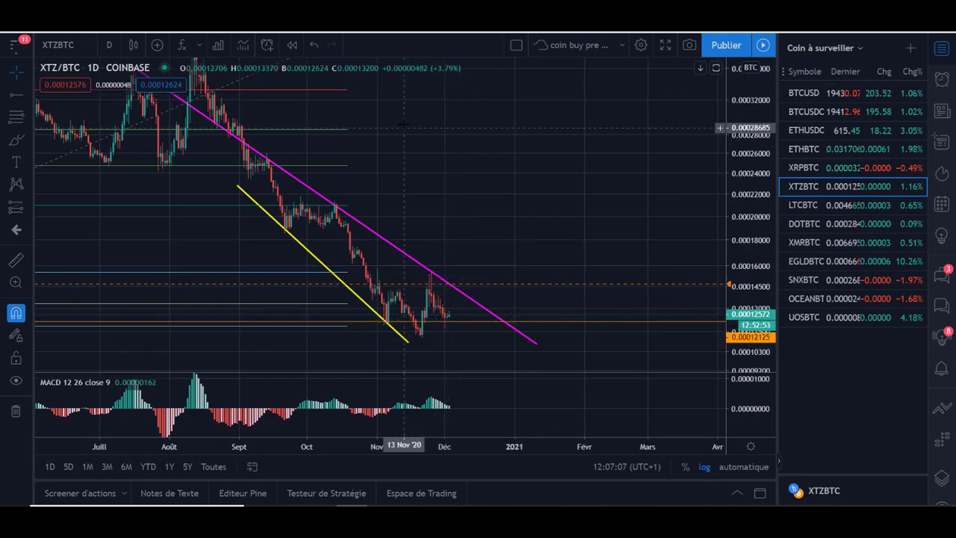
key("alt+Tab")
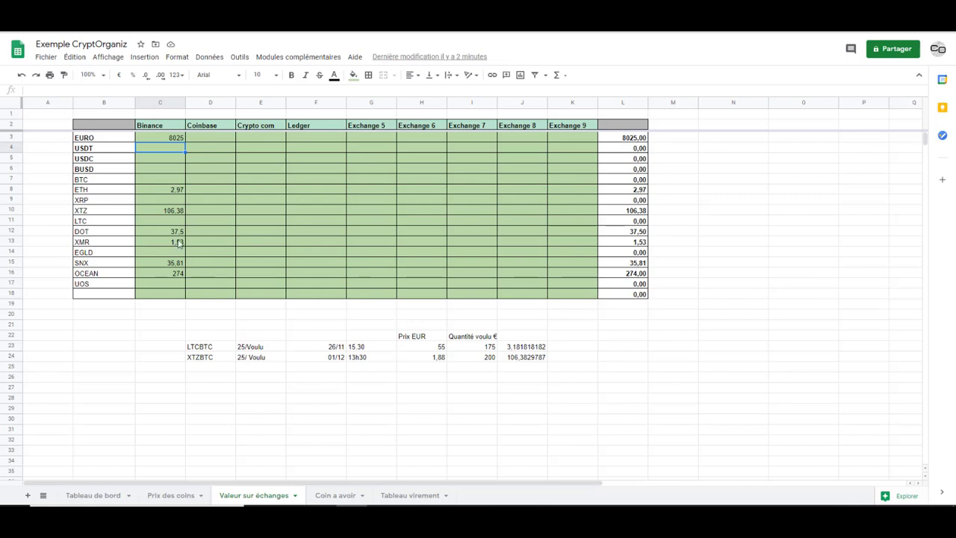
left_click(168, 213)
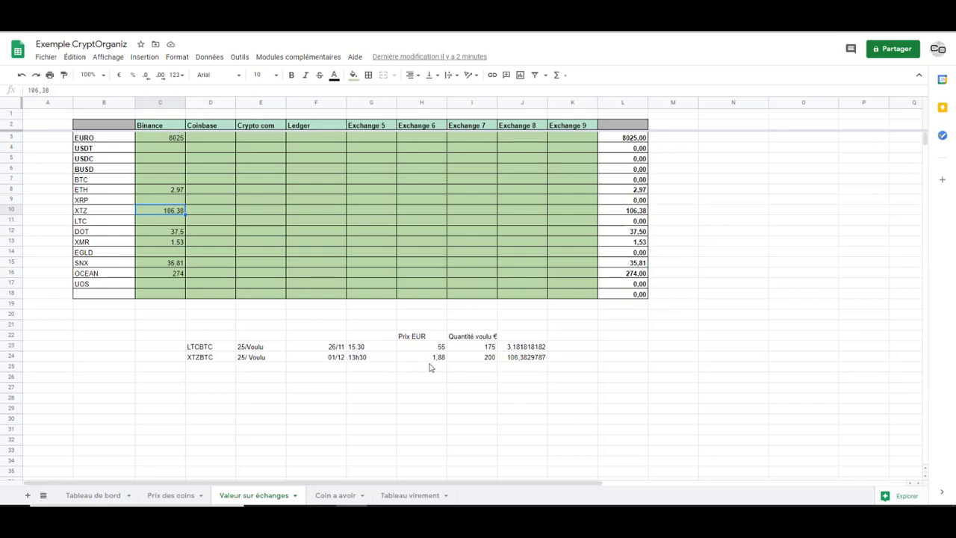
left_click(427, 360)
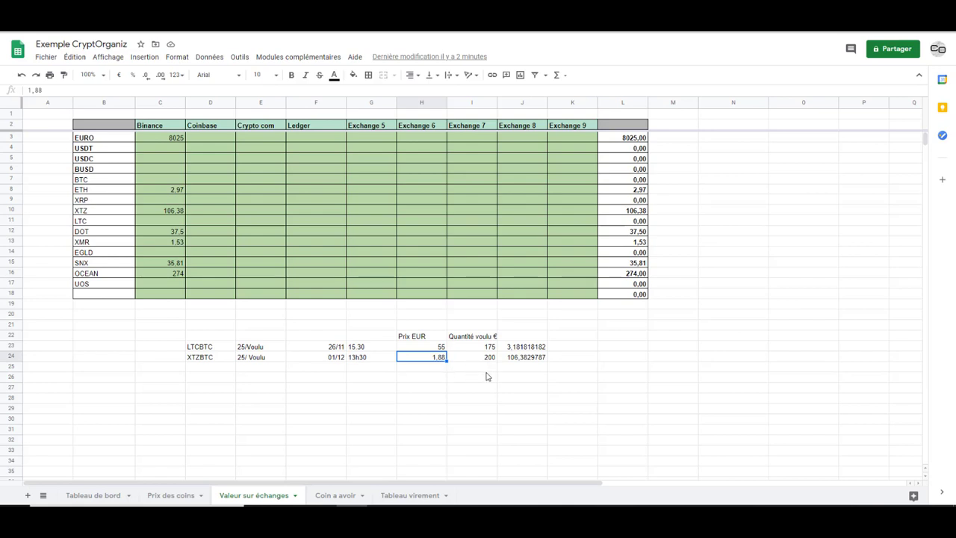
left_click(166, 213)
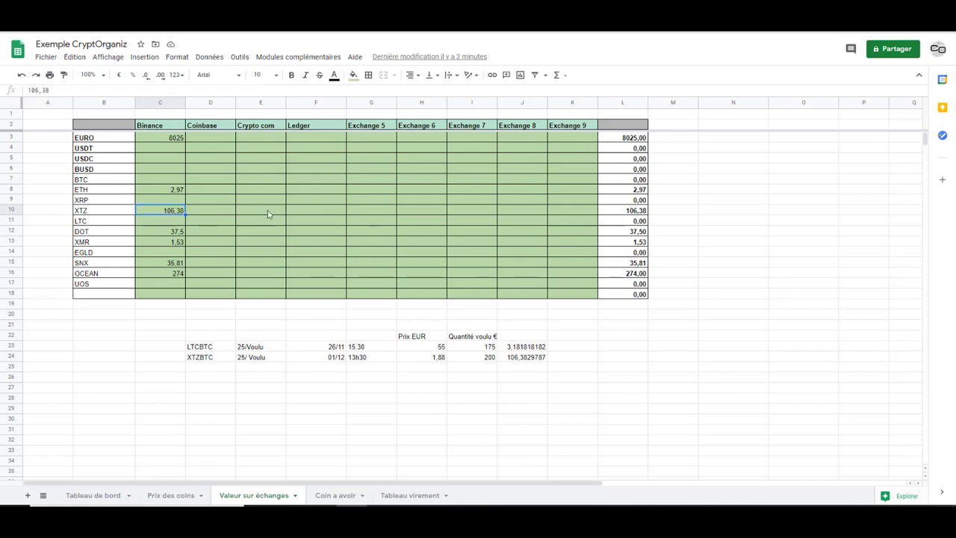
- Check the formula behind Binance's EURO balance, and the ROI on the Tableau de bord sheet
left_click(159, 140)
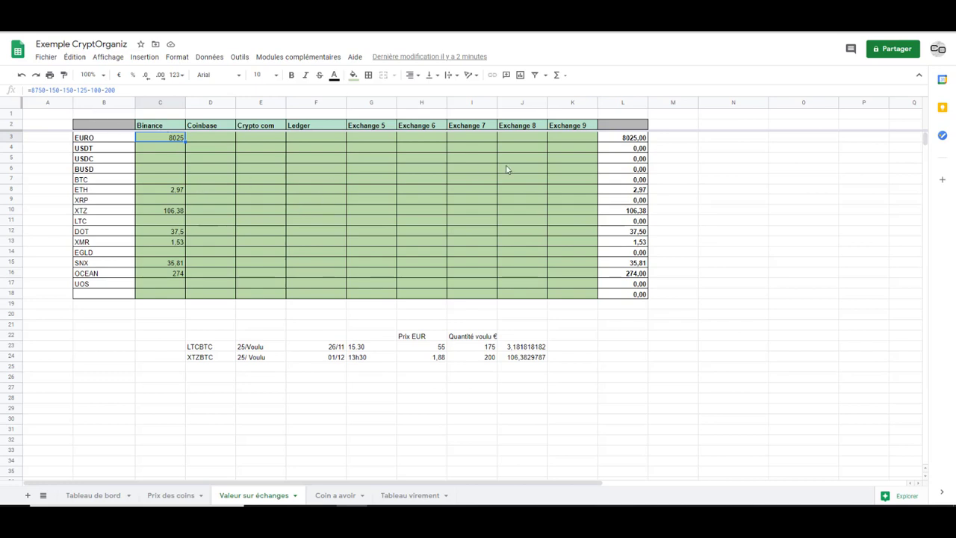
left_click(124, 90)
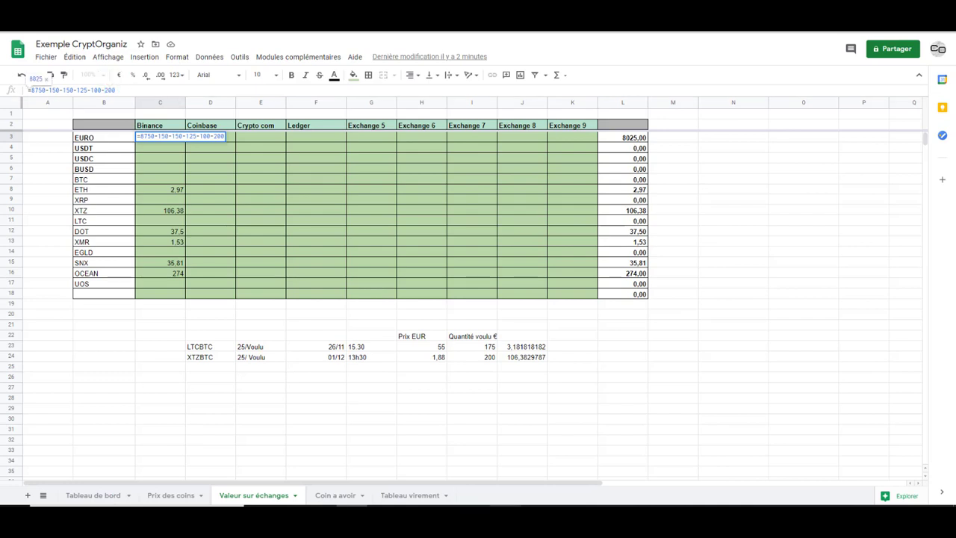
key("Return")
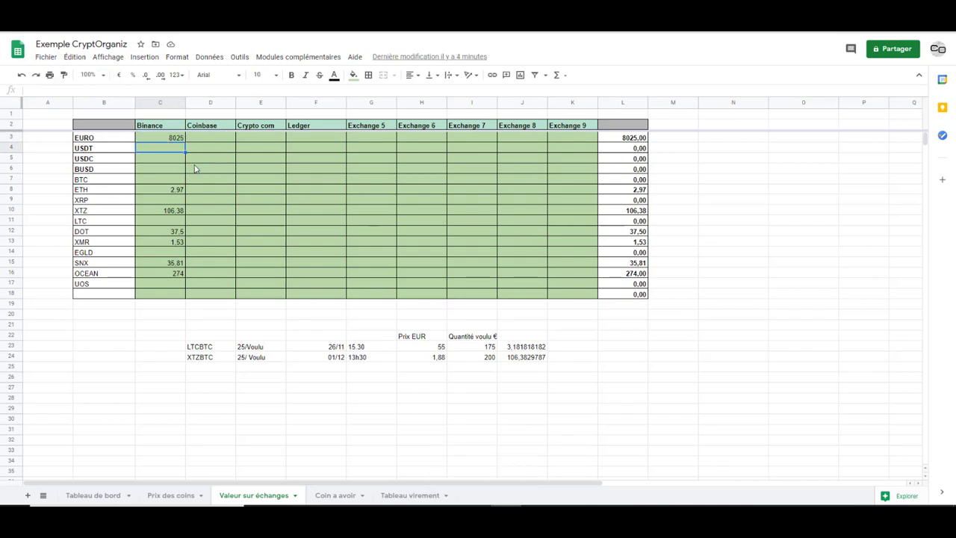
left_click(171, 140)
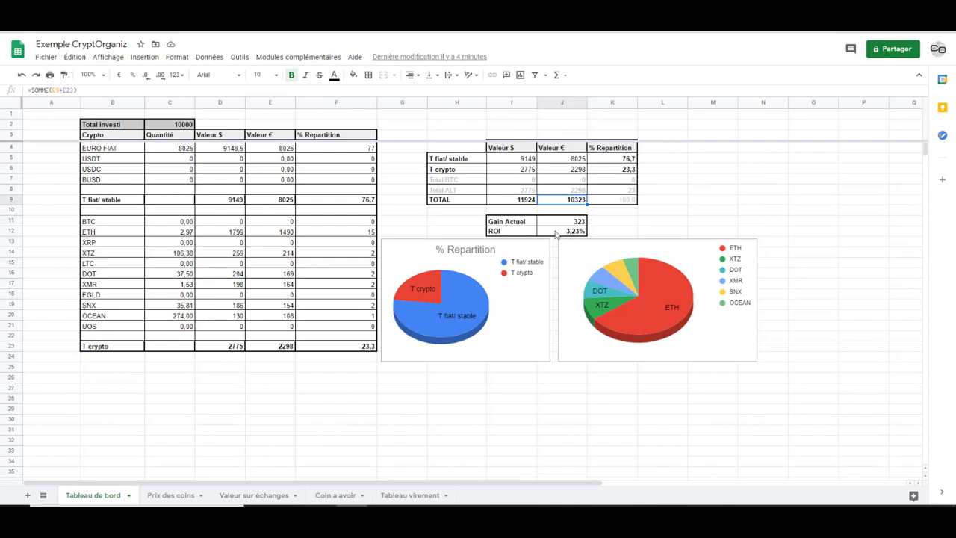
left_click(556, 232)
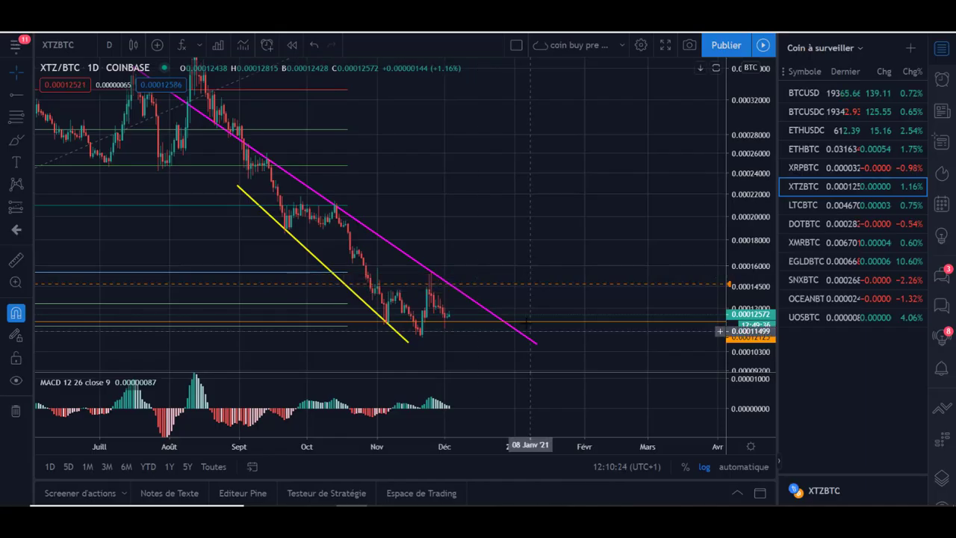
- Sketch green Brush paths on the daily XTZBTC chart from the November candles up through the magenta trend line, and undo them
left_click_drag(728, 253, 728, 233)
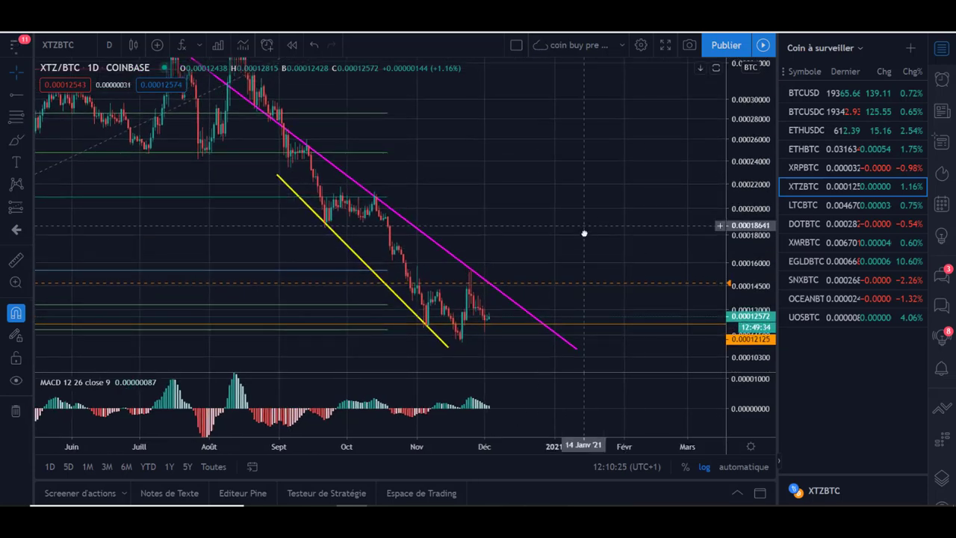
left_click_drag(582, 228, 571, 229)
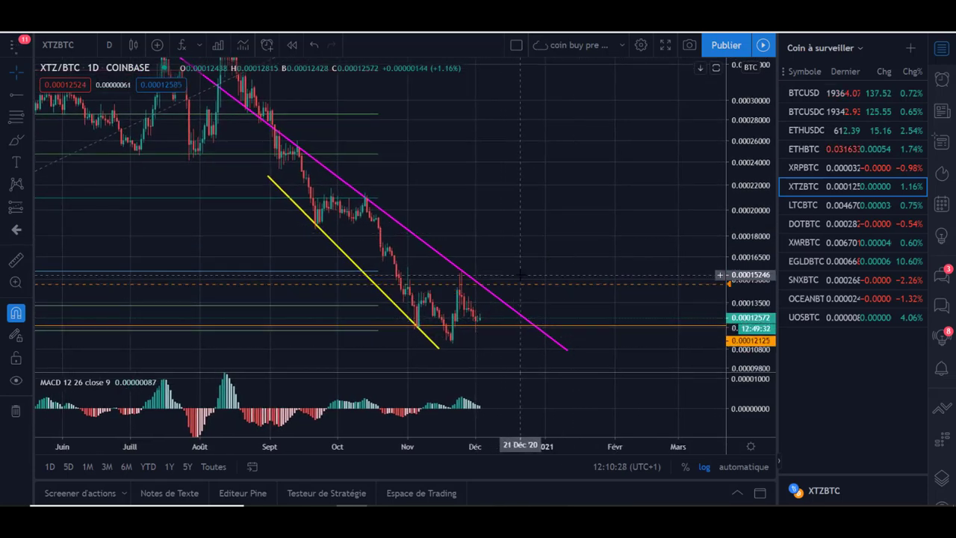
left_click_drag(475, 317, 525, 261)
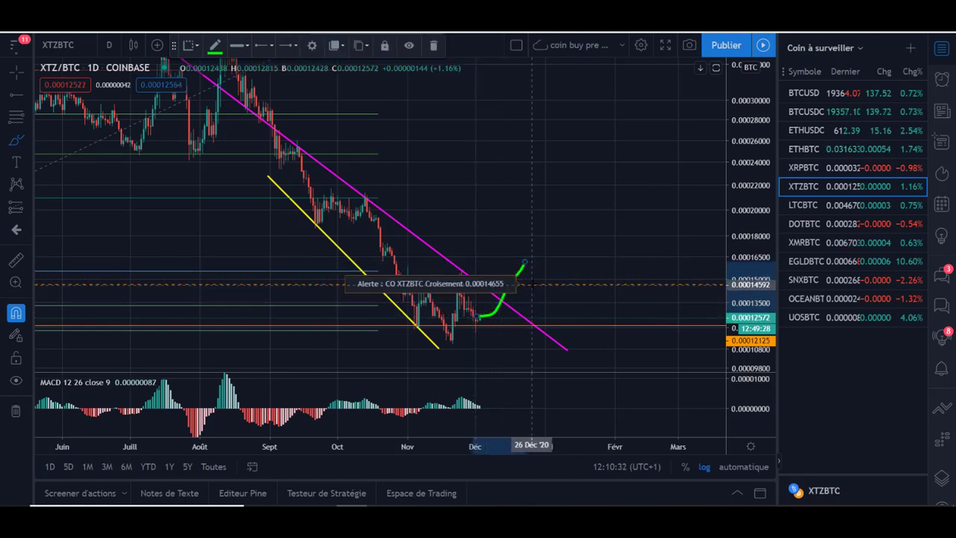
left_click(18, 141)
left_click(74, 140)
mouse_move(408, 288)
left_mouse_down()
mouse_move(448, 329)
mouse_move(489, 329)
mouse_move(523, 266)
left_mouse_up()
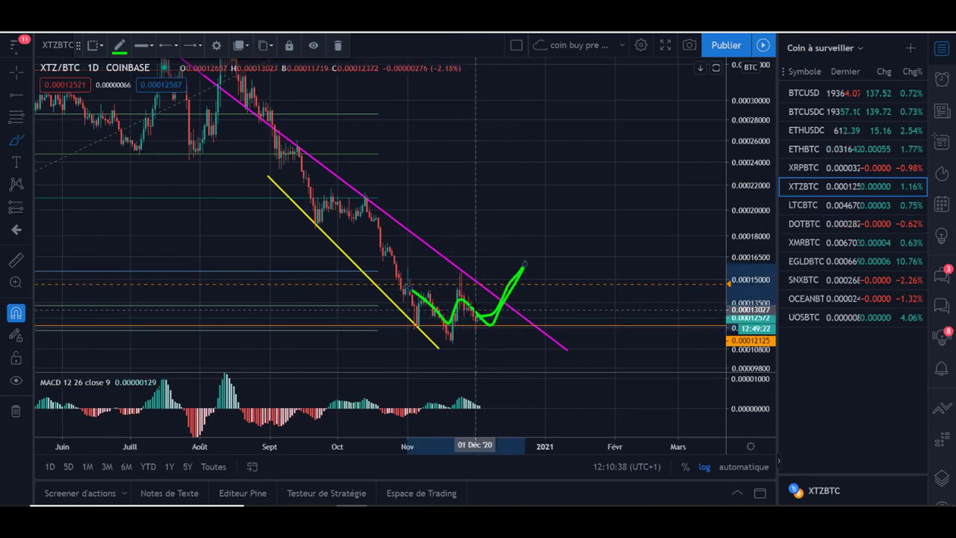
key("ctrl+z")
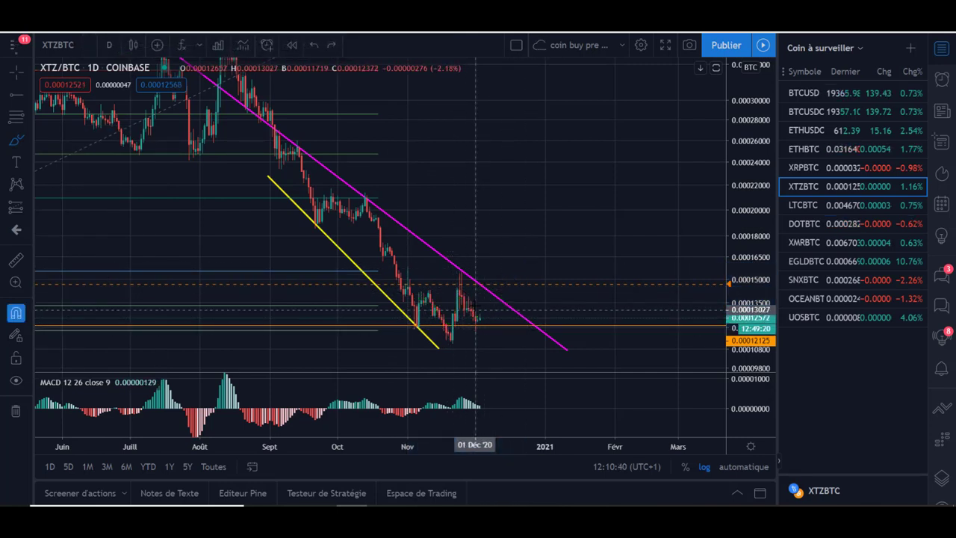
- Sketch a W-shaped Brush path over XTZBTC's November lows that breaks above the trend line in December, and delete it
left_click(27, 148)
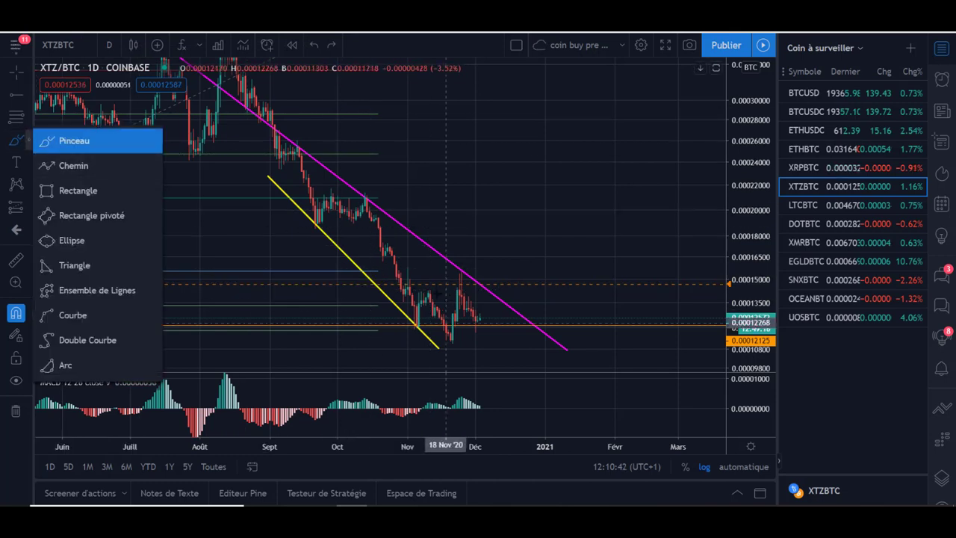
mouse_move(429, 295)
left_mouse_down()
mouse_move(457, 292)
mouse_move(477, 320)
mouse_move(512, 271)
left_mouse_up()
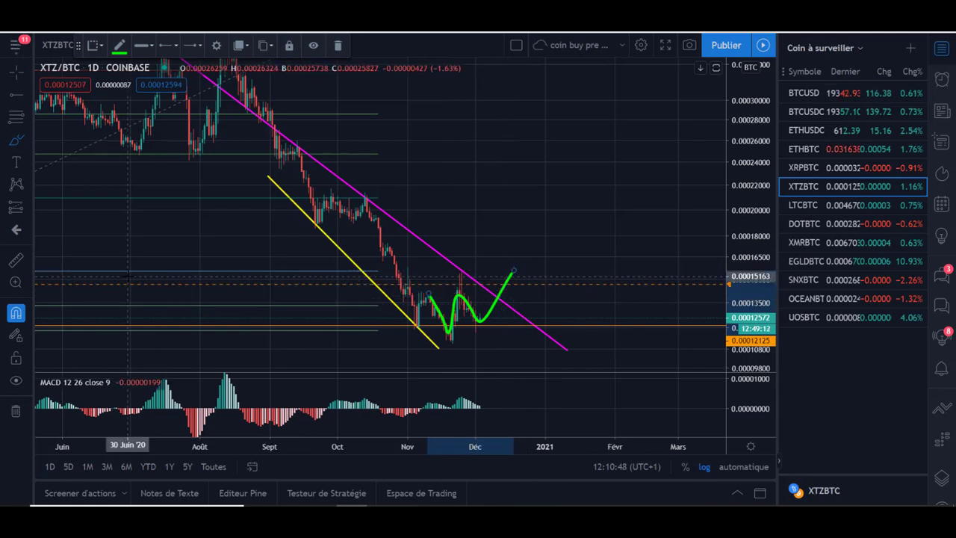
key("Delete")
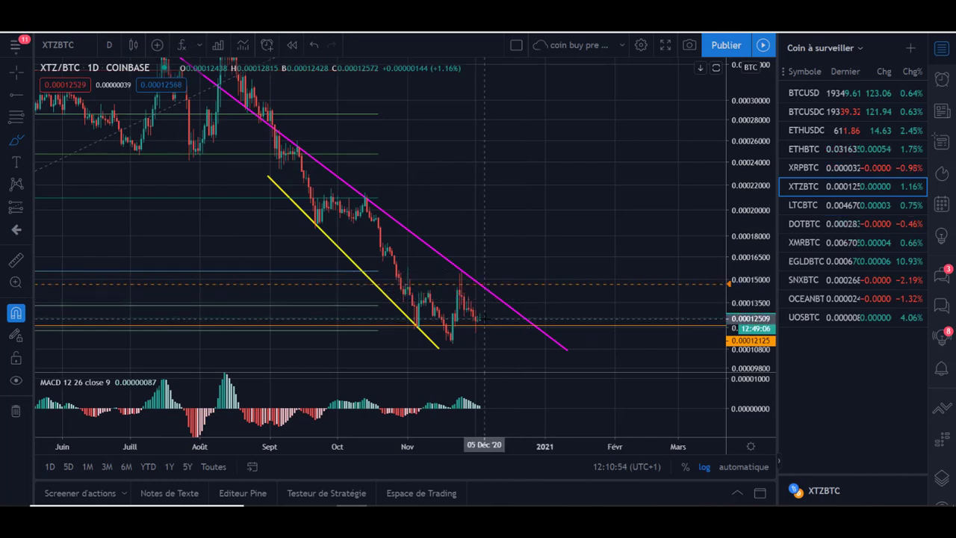
- Sketch a Brush path on XTZBTC dipping to a new low in December and recovering by February 2021, and delete it
left_click(21, 144)
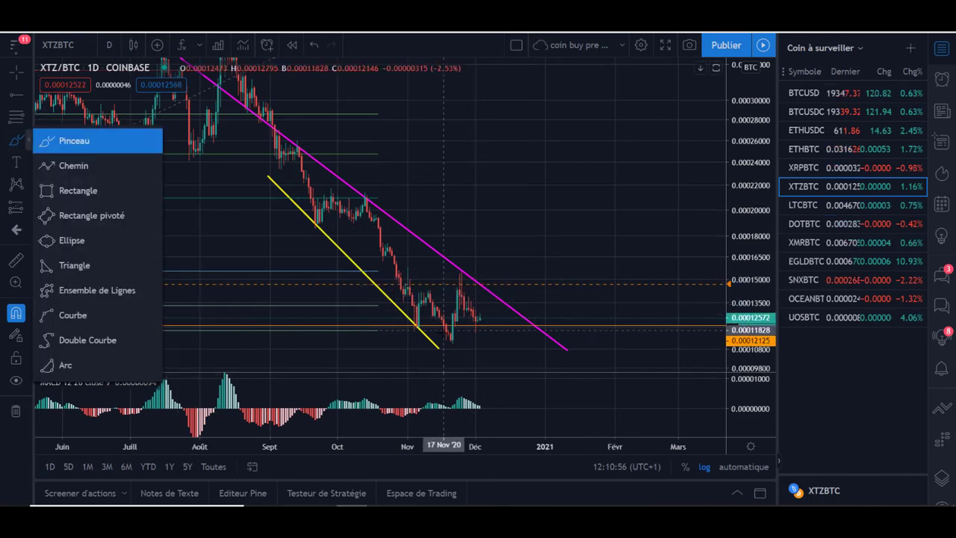
mouse_move(462, 297)
left_mouse_down()
mouse_move(504, 361)
mouse_move(548, 344)
mouse_move(636, 334)
mouse_move(644, 316)
left_mouse_up()
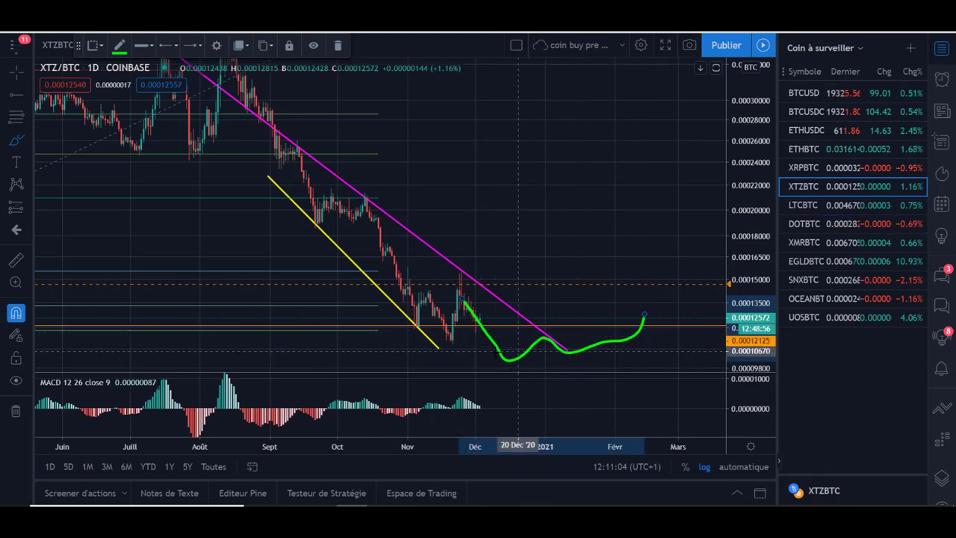
key("Delete")
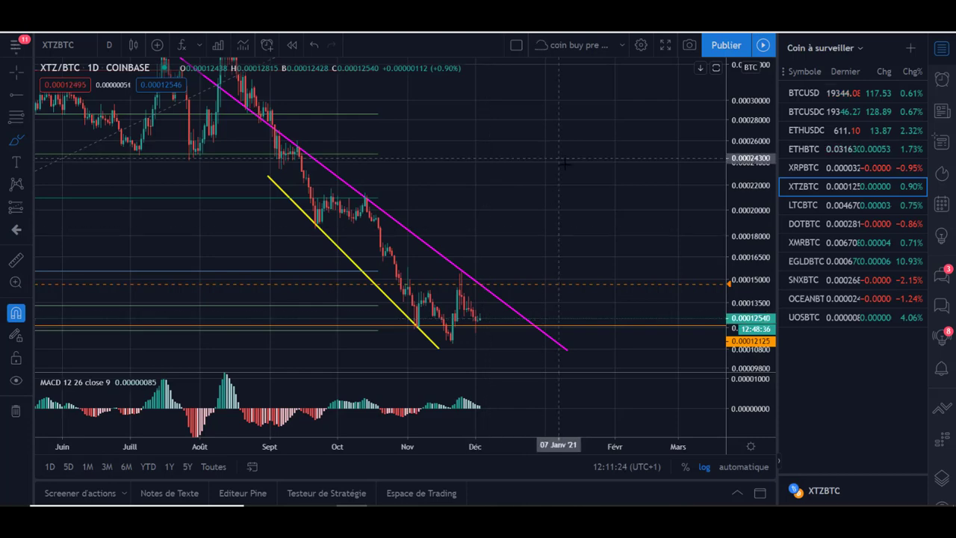
- Open the daily LTCBTC chart and examine its 2020 price action above the magenta trend line
left_click(796, 203)
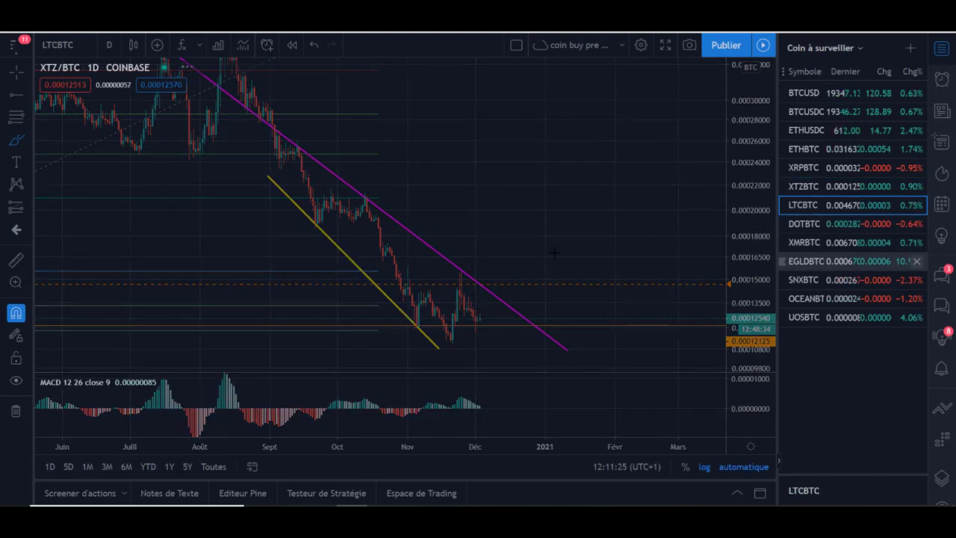
left_click_drag(760, 200, 760, 257)
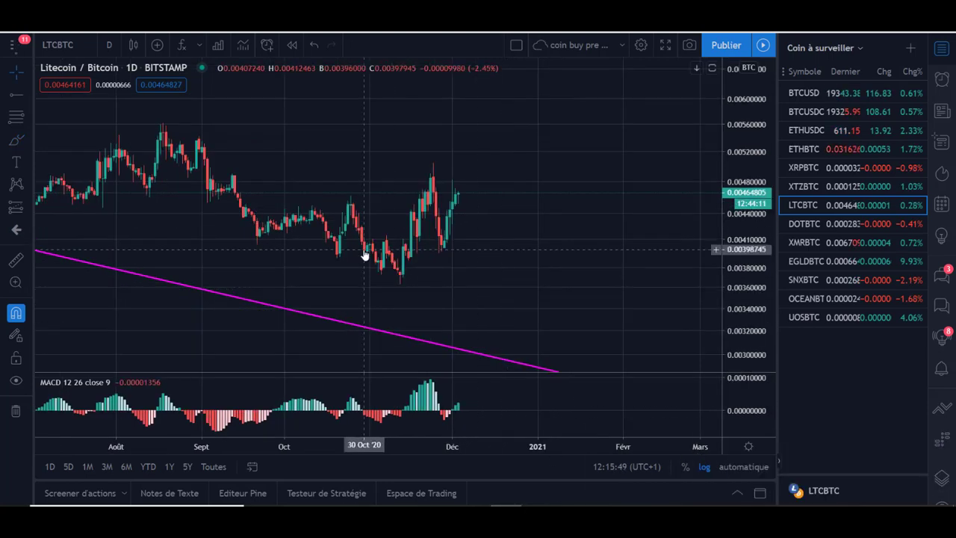
scroll(351, 243, "down", 2)
scroll(352, 244, "down", 1)
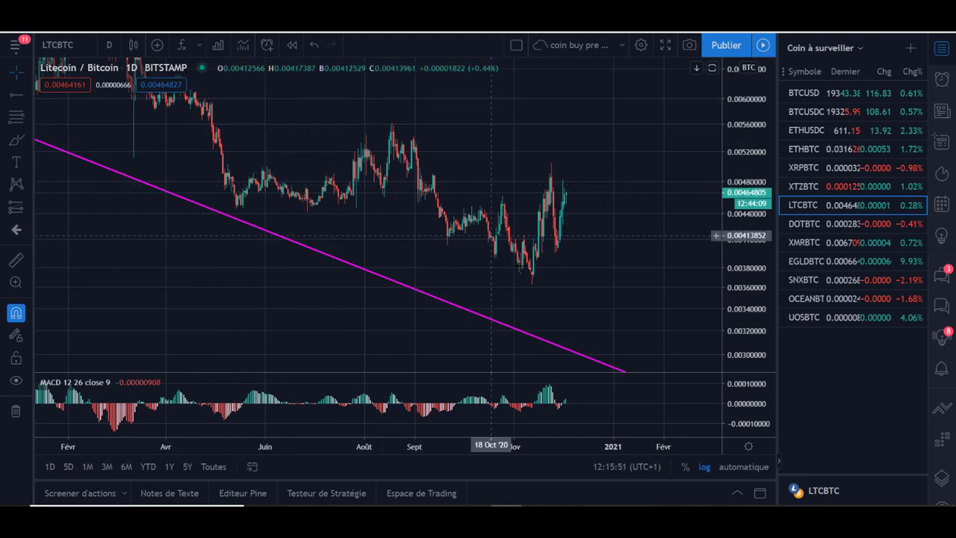
scroll(493, 254, "up", 2)
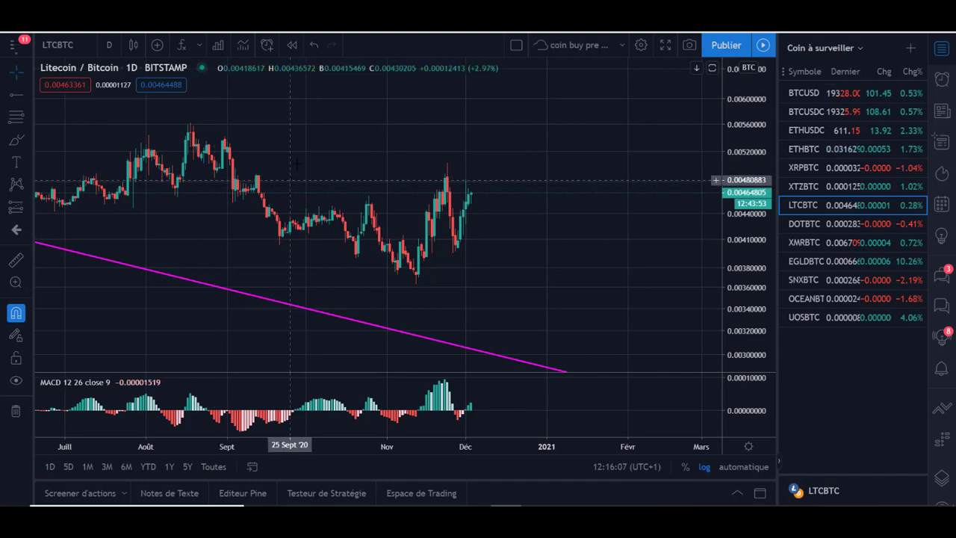
left_click_drag(328, 171, 351, 175)
scroll(502, 252, "down", 5)
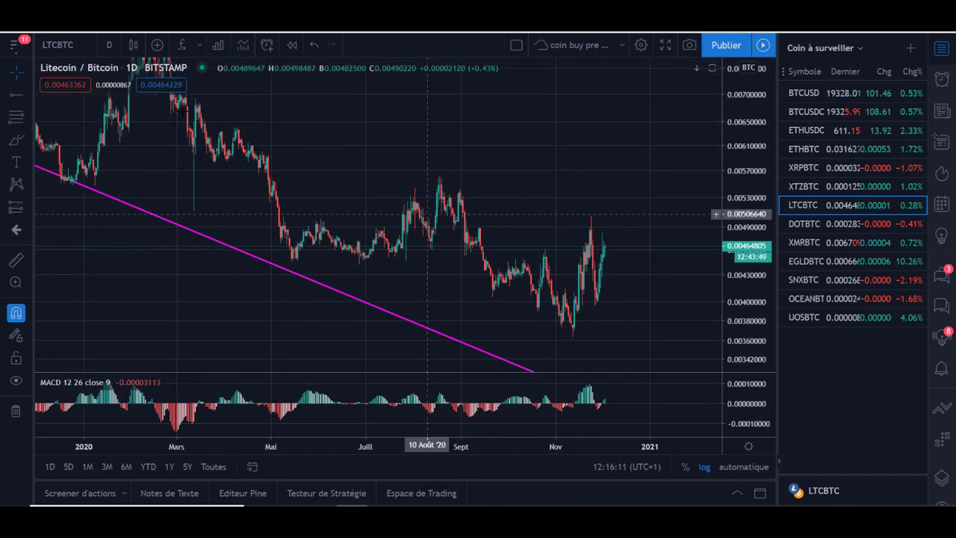
- Set the LTCBTC chart to the weekly timeframe and examine the price against the magenta trend line from 2018 to 2020
left_click(106, 48)
left_click(125, 370)
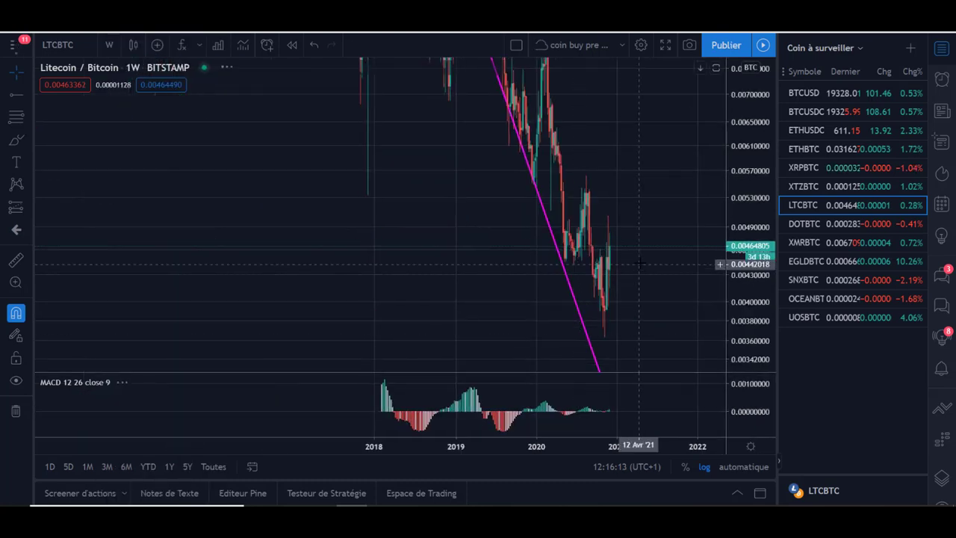
scroll(519, 201, "up", 4)
scroll(519, 200, "down", 2)
left_click_drag(547, 183, 583, 256)
scroll(575, 261, "up", 3)
left_click_drag(518, 232, 545, 217)
left_click_drag(606, 196, 584, 226)
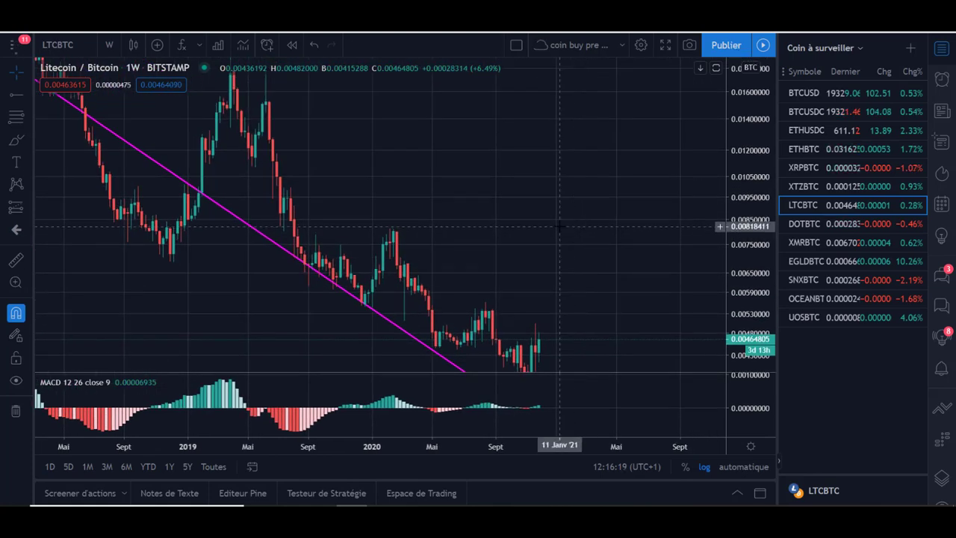
scroll(560, 224, "down", 5)
left_click_drag(554, 326, 488, 156)
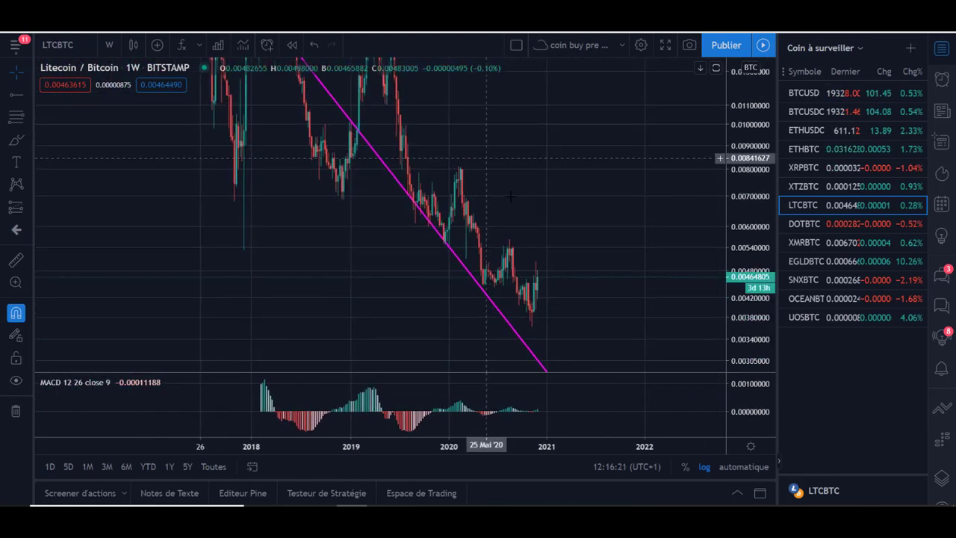
- Examine LTCBTC's weekly price action from the 2019 highs down to the November 2020 low
left_click_drag(500, 198, 462, 171)
scroll(534, 254, "up", 2)
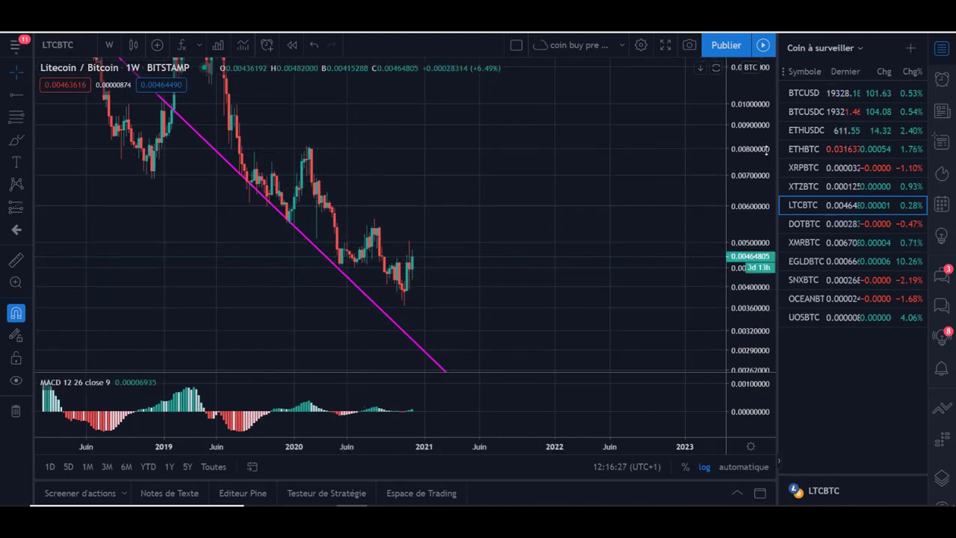
left_click_drag(765, 152, 765, 183)
left_click_drag(315, 183, 367, 215)
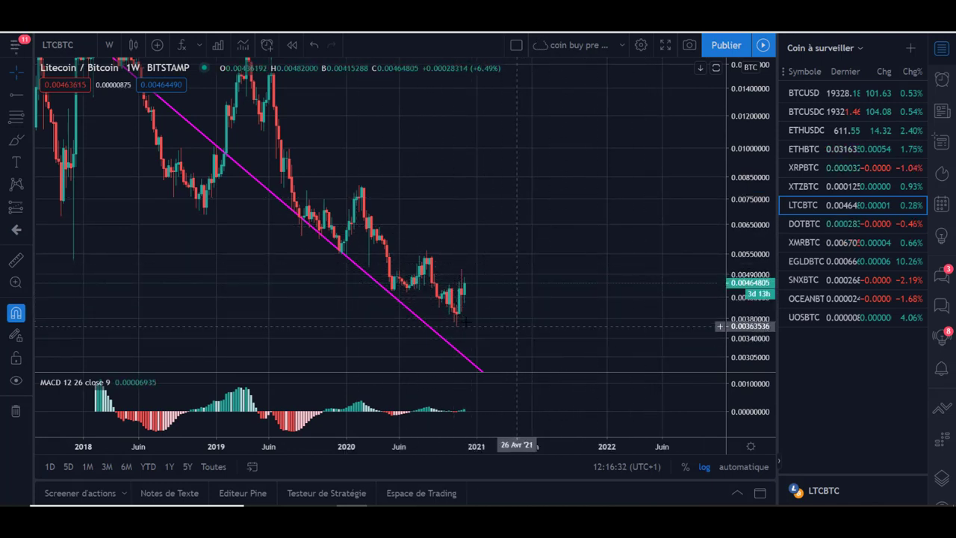
- Set the LTCBTC chart to the daily timeframe and examine the 2020 price action above the magenta trend line
left_click(107, 46)
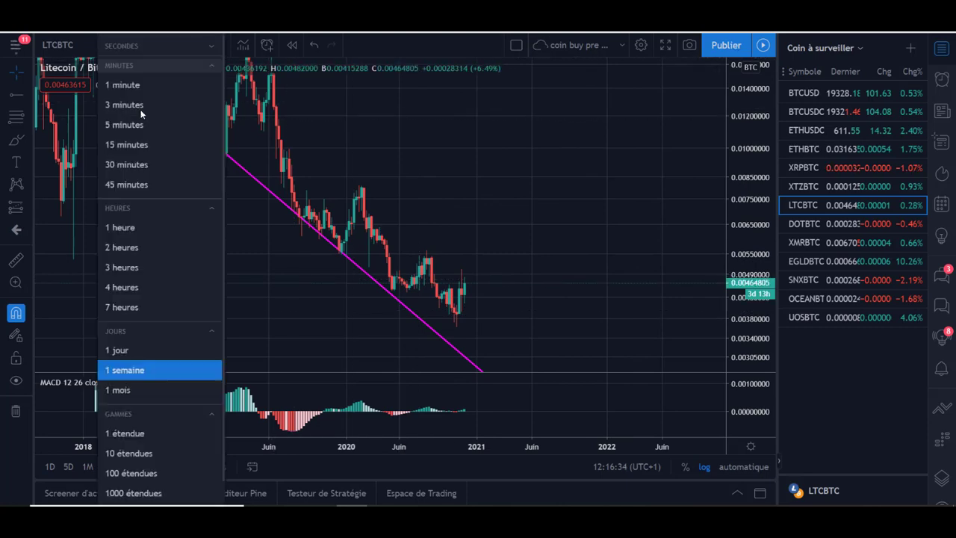
left_click(117, 349)
scroll(629, 314, "down", 5)
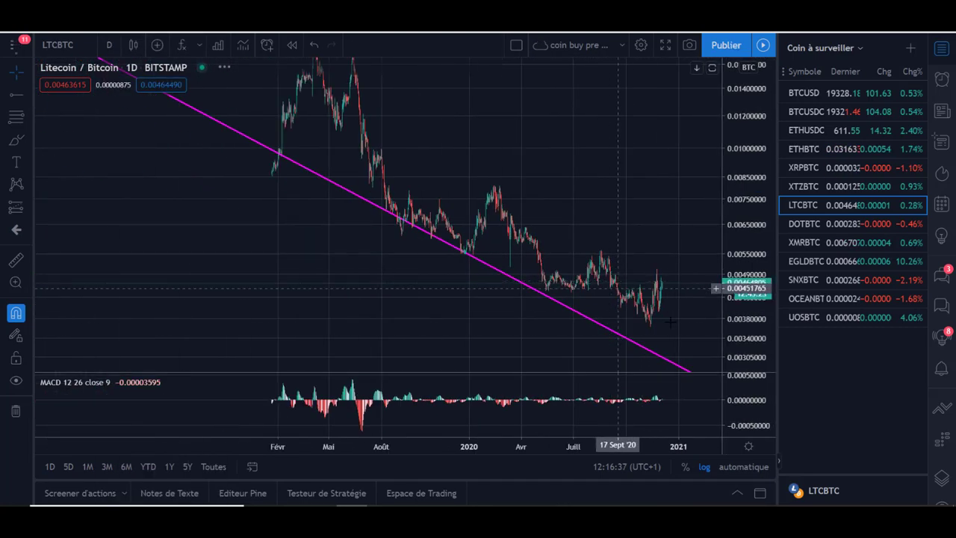
left_click_drag(734, 330, 734, 278)
left_click_drag(582, 198, 380, 91)
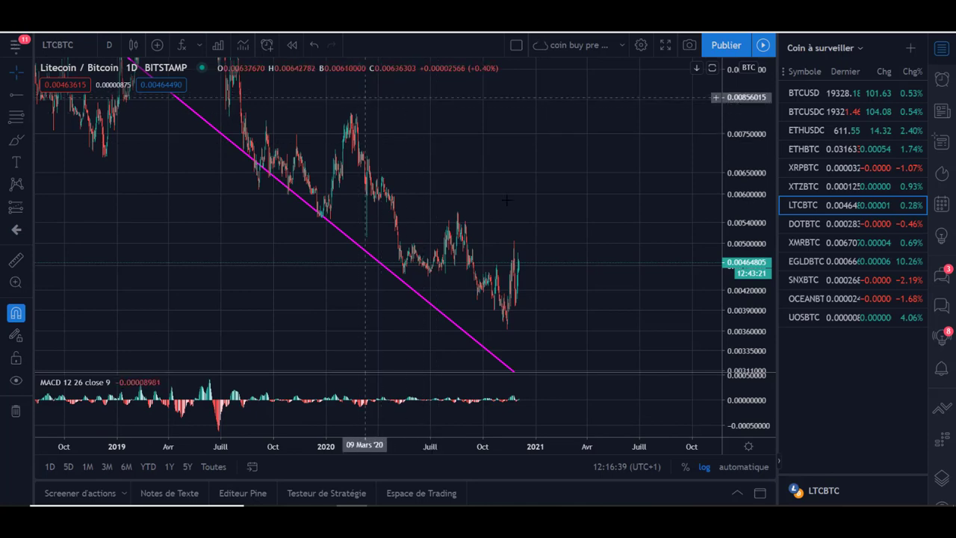
scroll(448, 284, "up", 3)
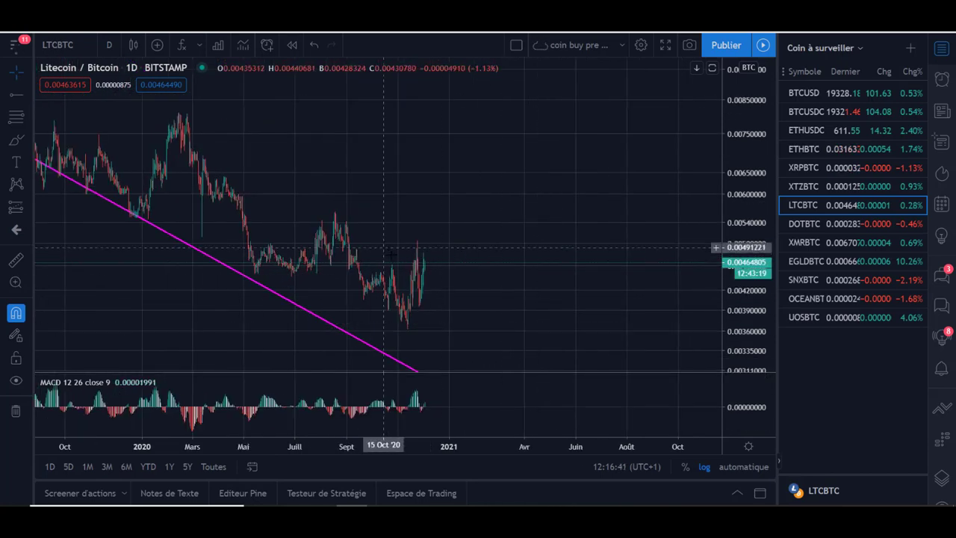
scroll(455, 314, "up", 3)
left_click_drag(407, 292, 605, 276)
scroll(489, 274, "up", 2)
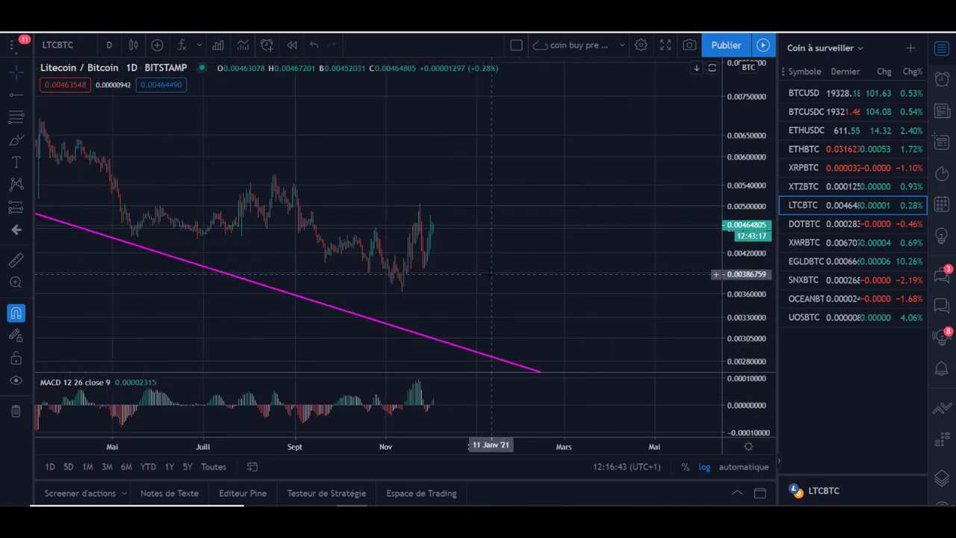
left_click_drag(498, 276, 595, 281)
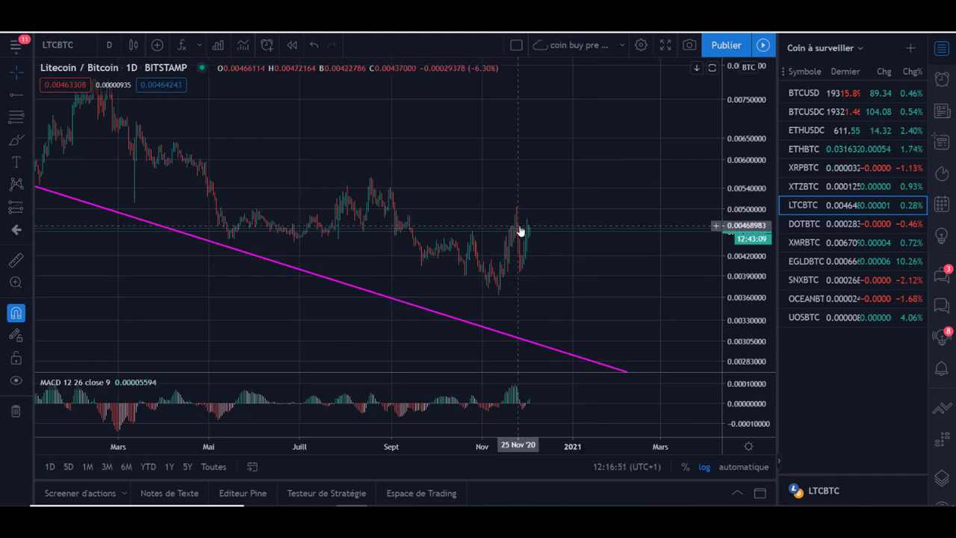
- Examine LTCBTC's daily candles closely around the November 2020 low and the late-November peak
scroll(521, 232, "down", 2)
scroll(578, 233, "up", 5)
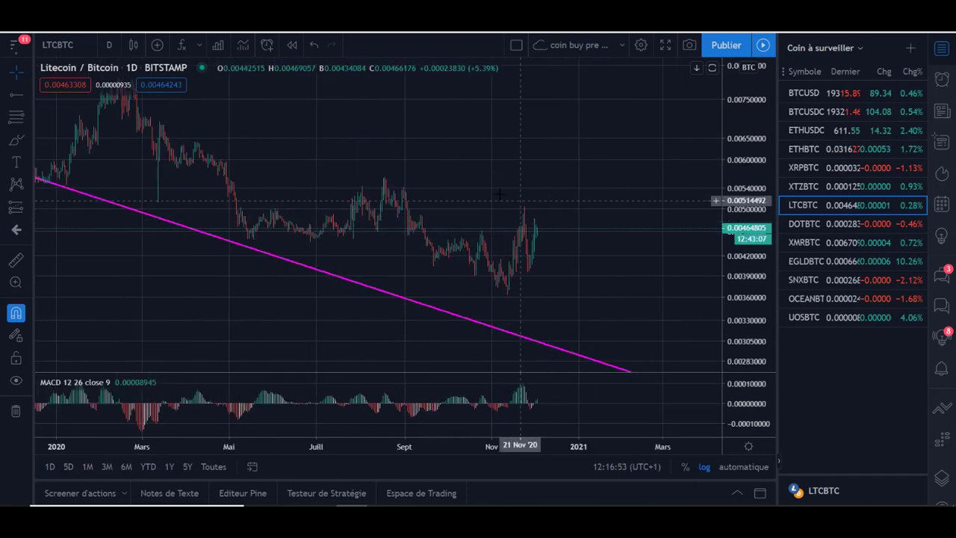
left_click_drag(449, 159, 484, 193)
left_click_drag(728, 276, 726, 195)
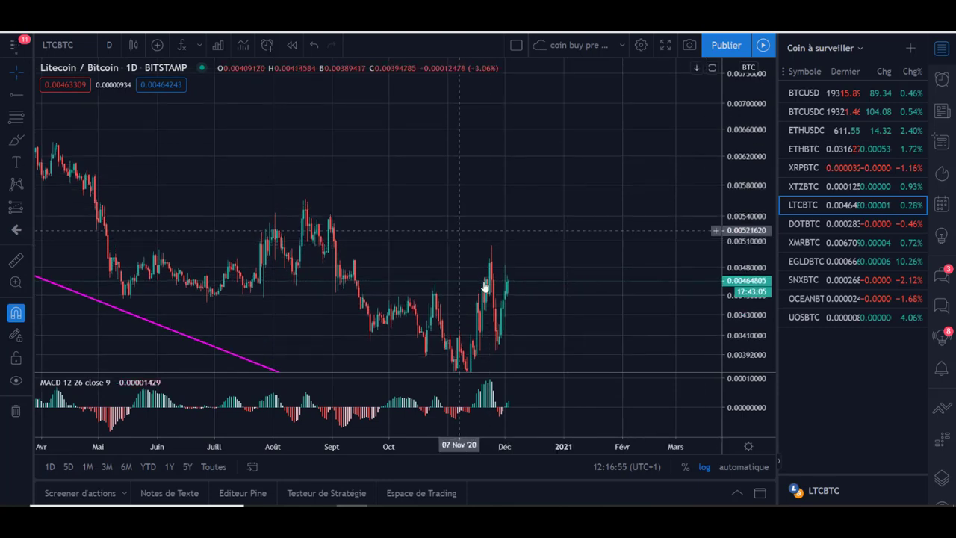
left_click_drag(521, 197, 478, 157)
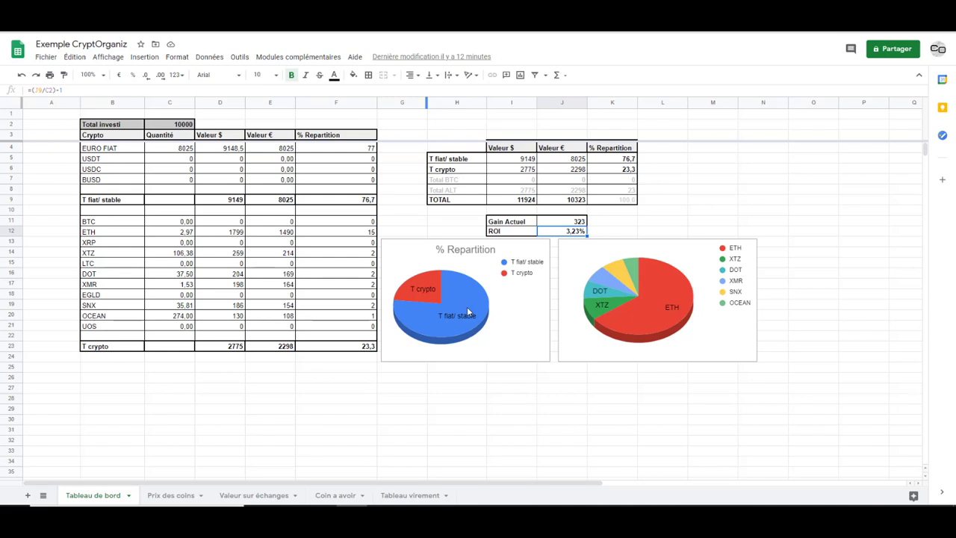
- On the Valeur sur échanges sheet, record 3,18 LTC under Binance and subtract 175 in the Binance EURO formula
left_click(251, 497)
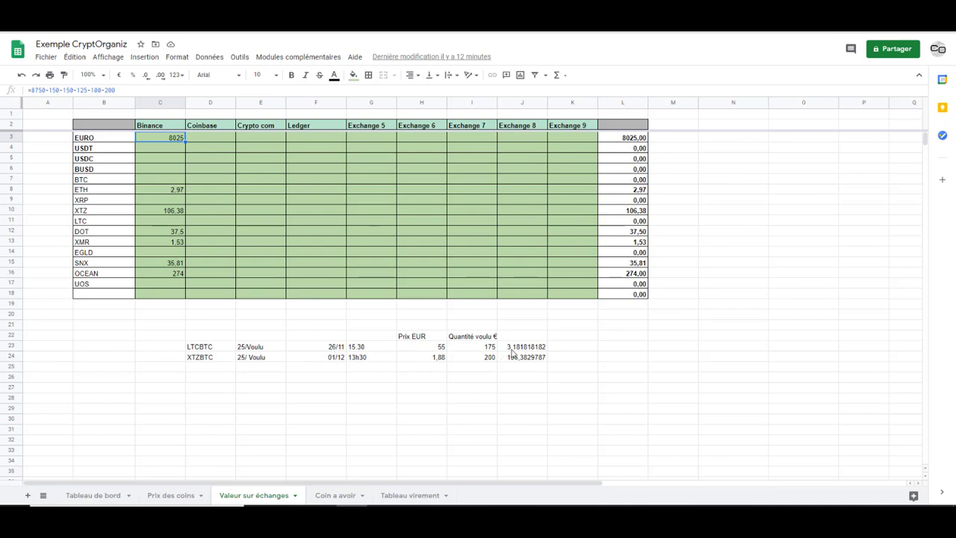
left_click(155, 221)
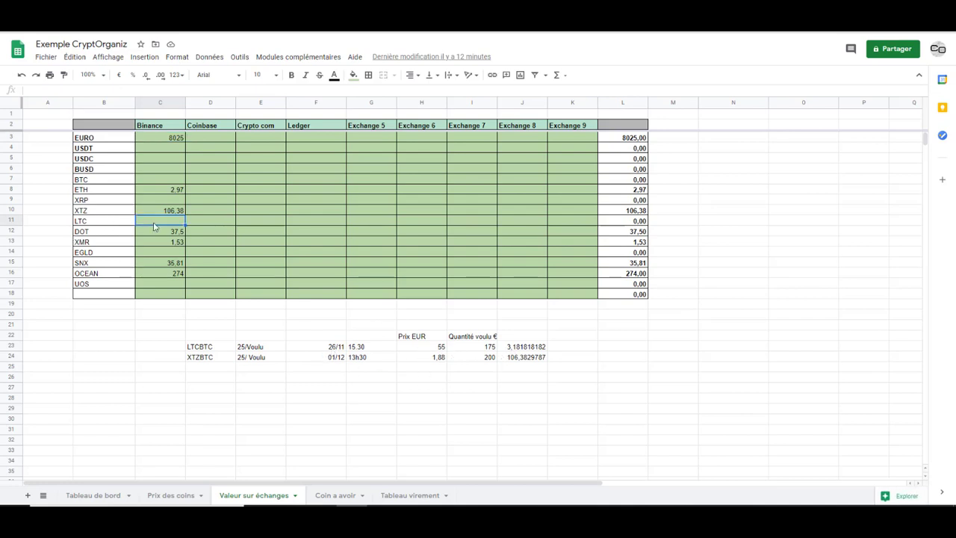
key("Return")
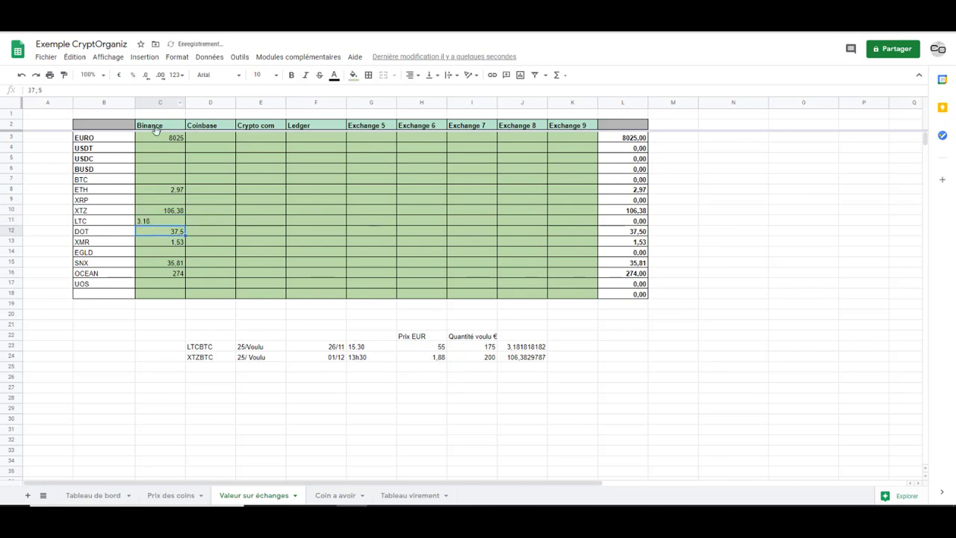
left_click(140, 91)
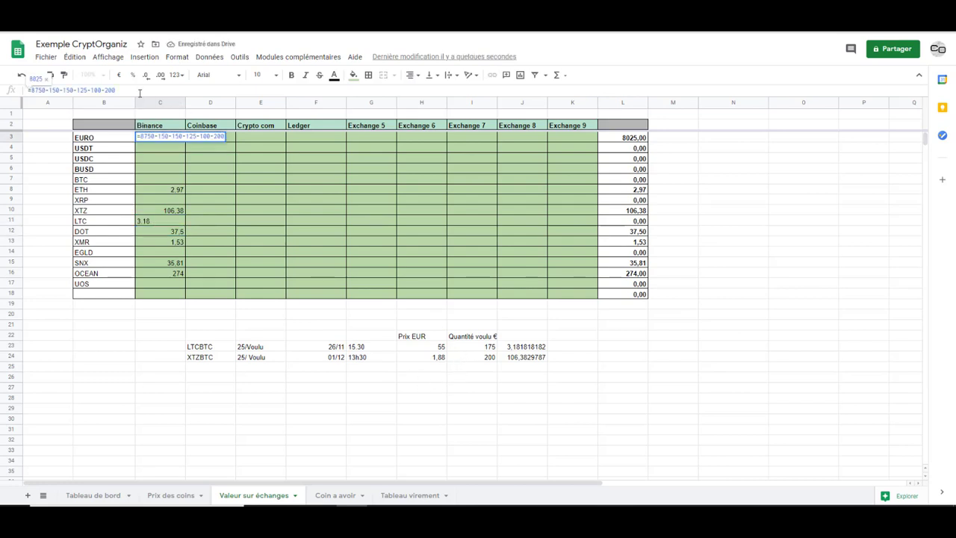
key("Return")
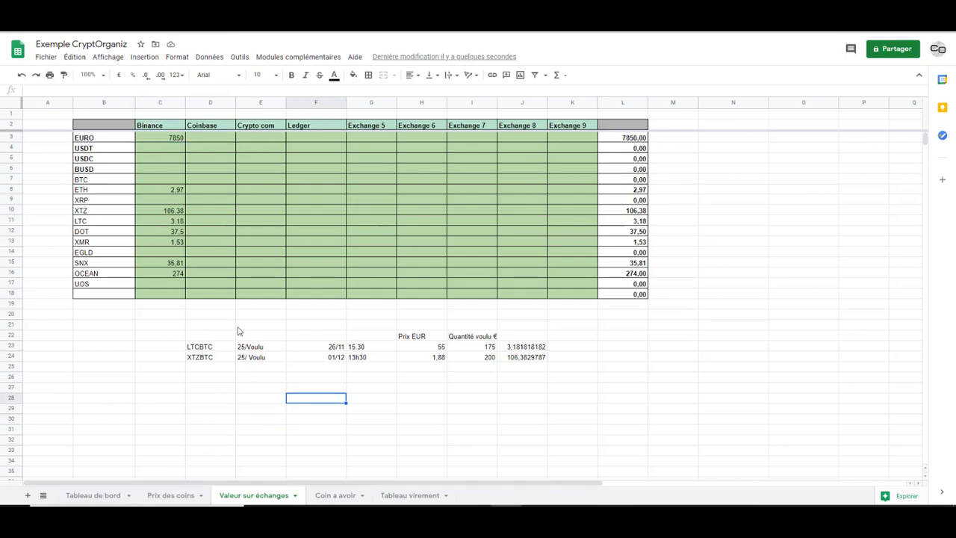
- Check the Binance EURO formula, and review the T crypto share and distribution charts on the Tableau de bord sheet
left_click(75, 495)
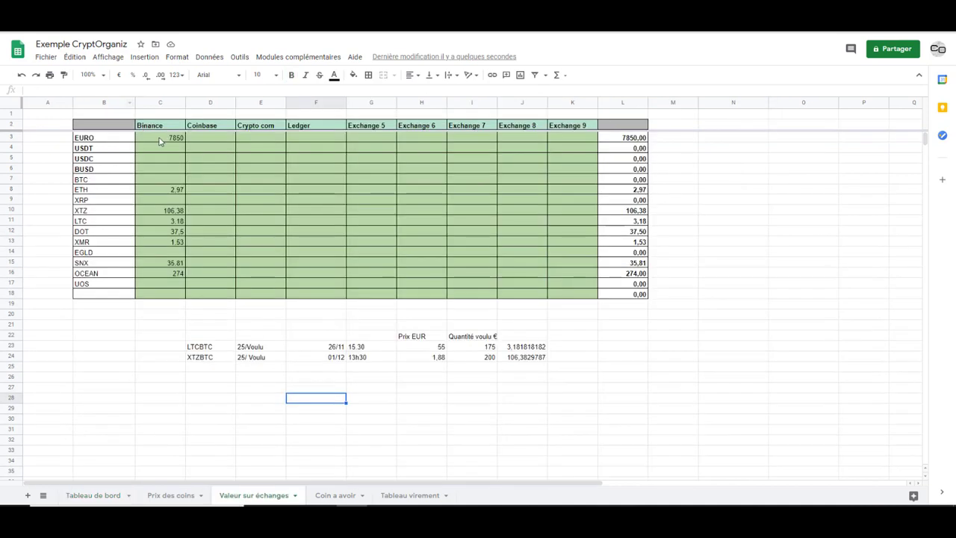
left_click(159, 137)
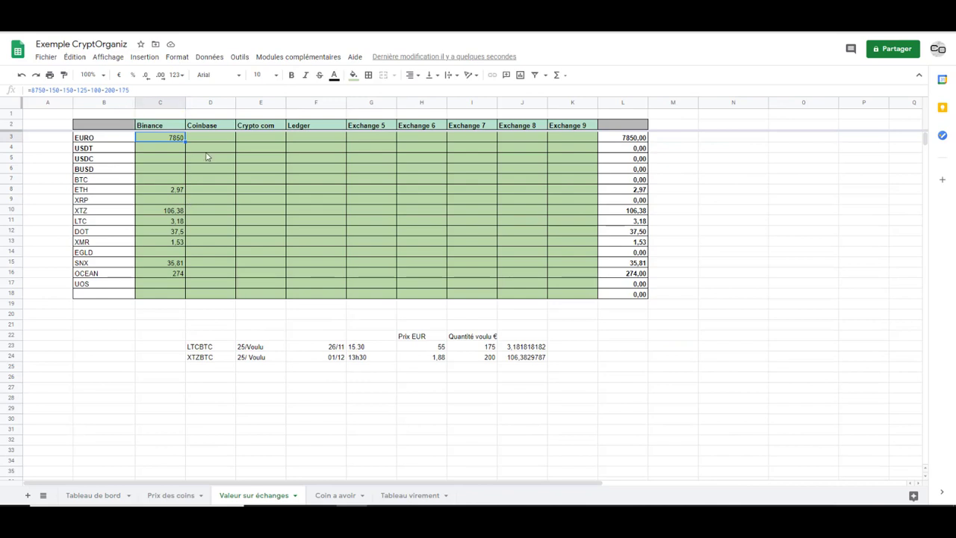
left_click(94, 495)
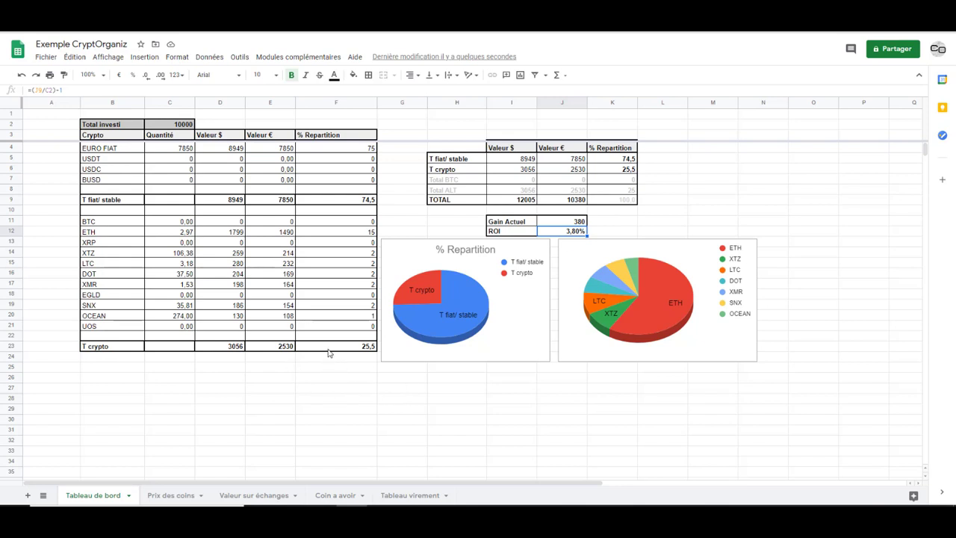
left_click(305, 336)
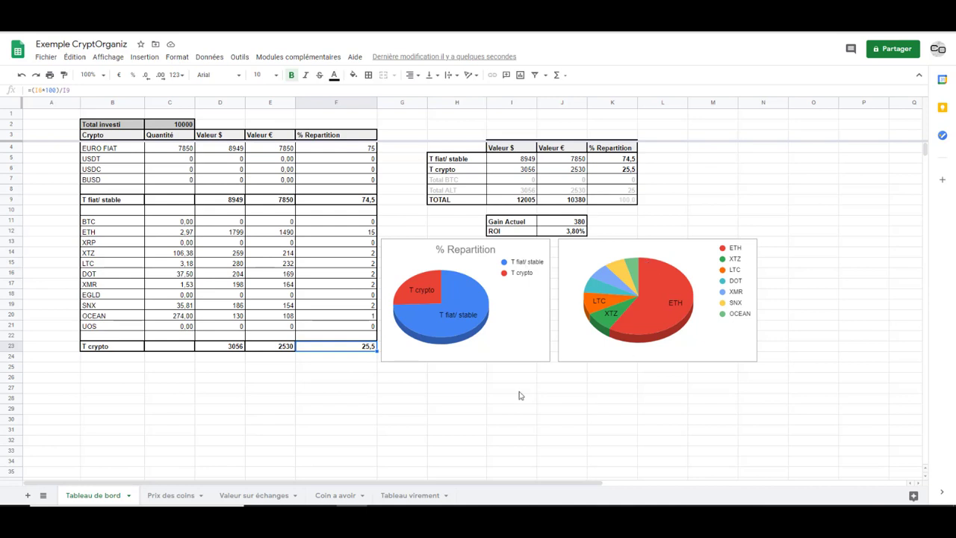
left_click(327, 389)
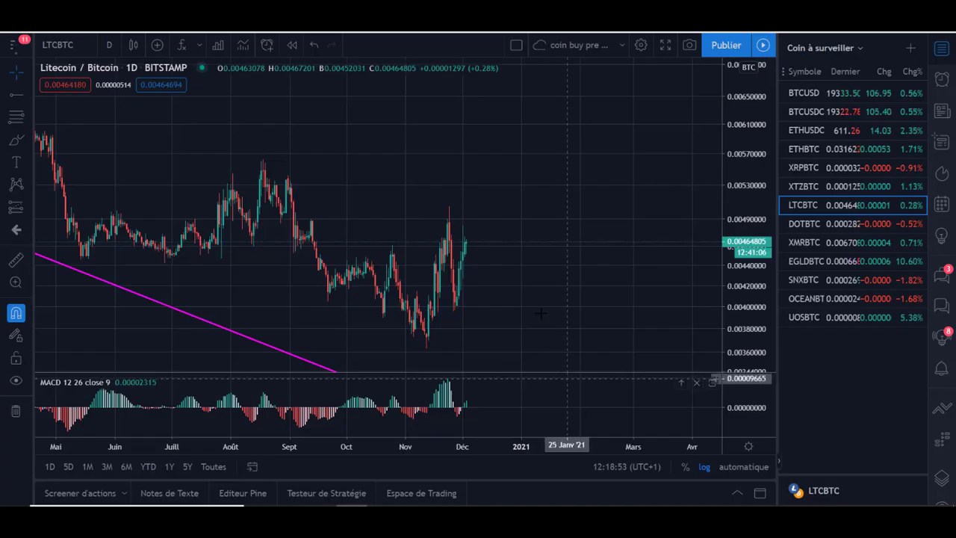
- Switch back to the TradingView chart and set LTCBTC to the weekly timeframe
scroll(590, 311, "down", 3)
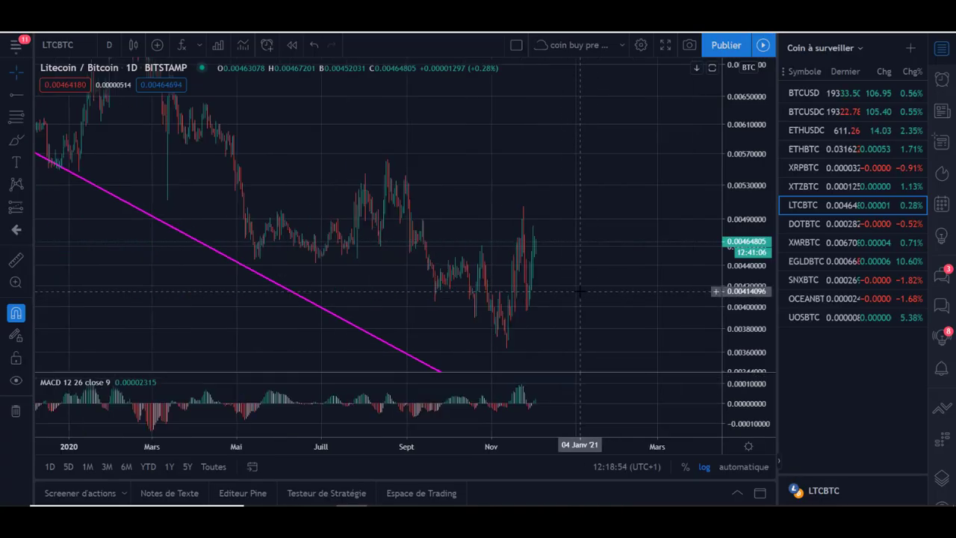
left_click(109, 45)
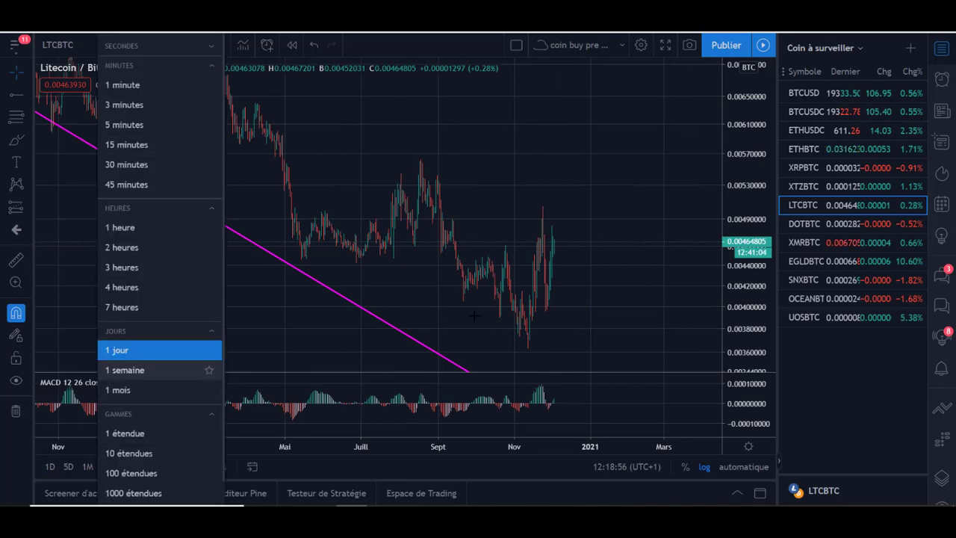
scroll(626, 306, "up", 3)
left_click_drag(746, 198, 747, 260)
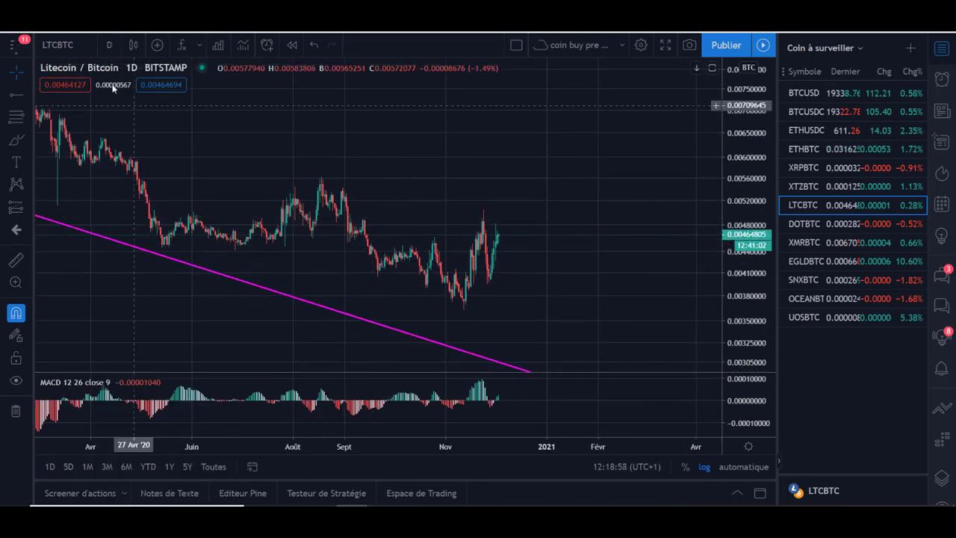
left_click(108, 47)
left_click(125, 374)
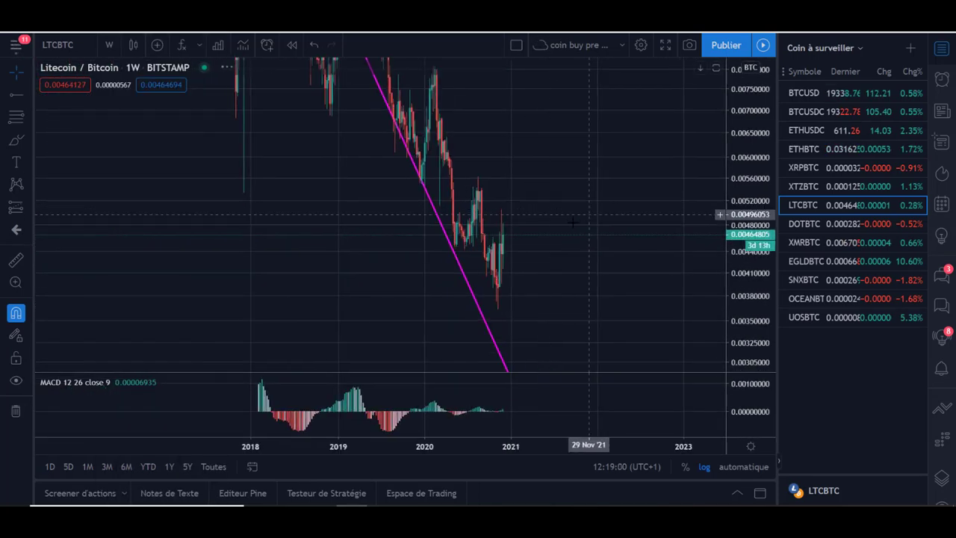
- Move LTCBTC's magenta trend line up so that it runs along the price highs of 2020
scroll(553, 277, "down", 3)
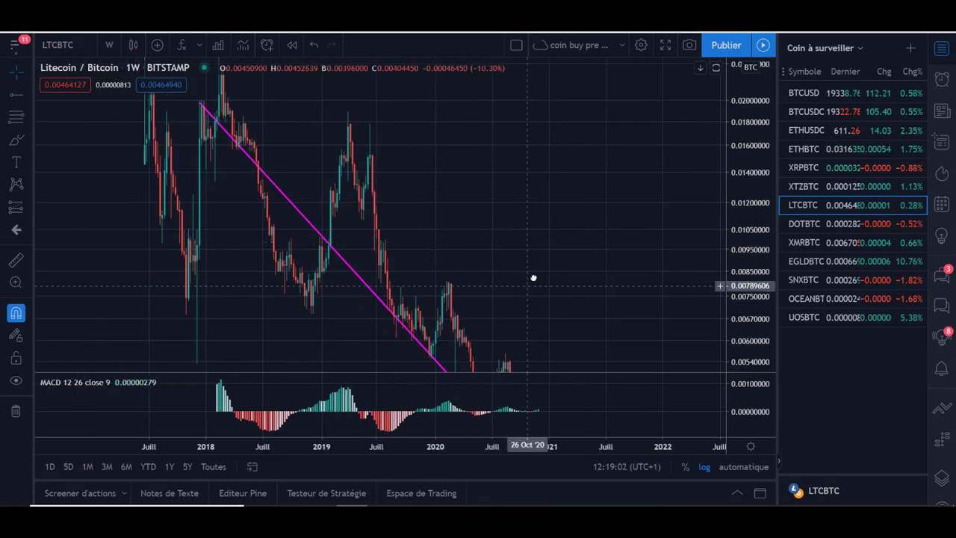
left_click_drag(426, 196, 431, 227)
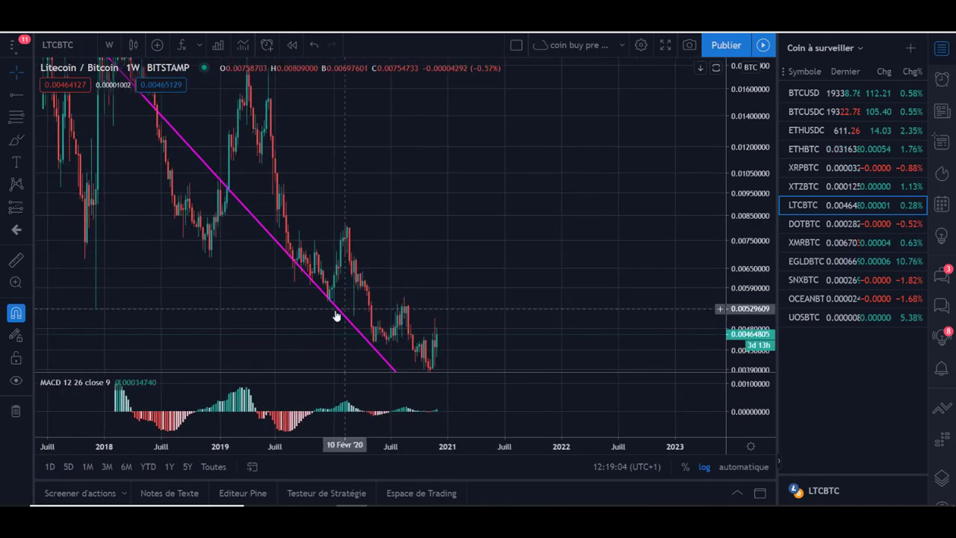
left_click_drag(336, 314, 402, 180)
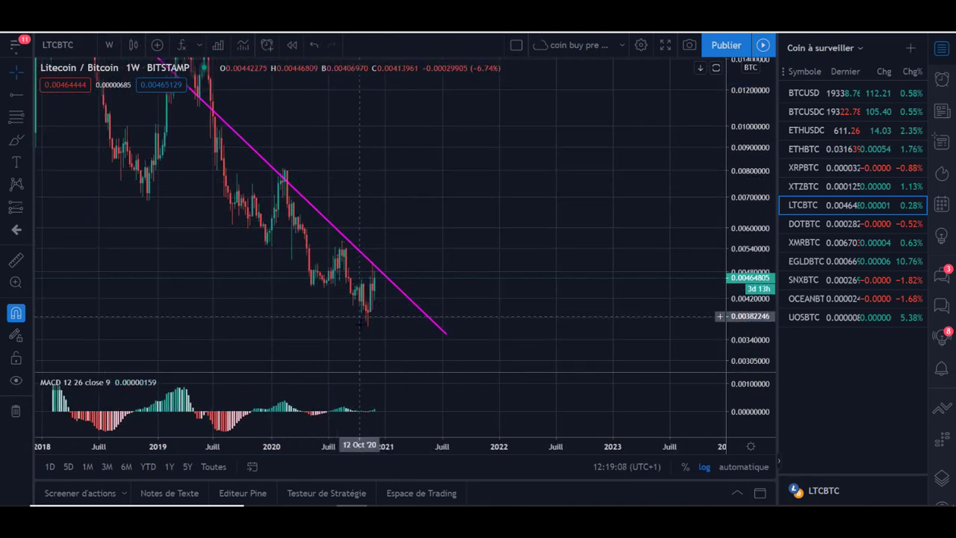
scroll(366, 340, "up", 3)
left_click_drag(456, 276, 624, 245)
scroll(448, 301, "up", 3)
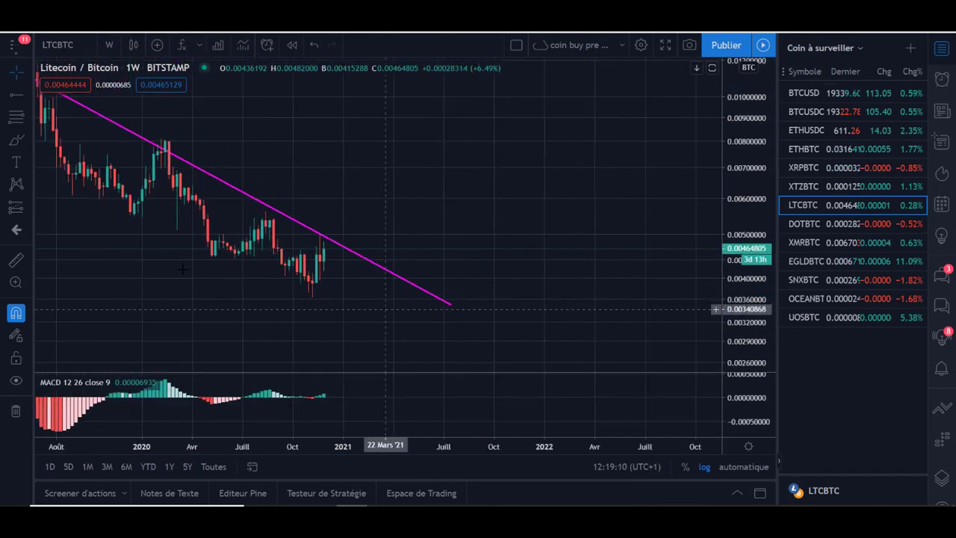
- Draw a Fibonacci retracement on LTCBTC from the 9 November 2020 low to the 23 November high, and delete it
left_click(15, 117)
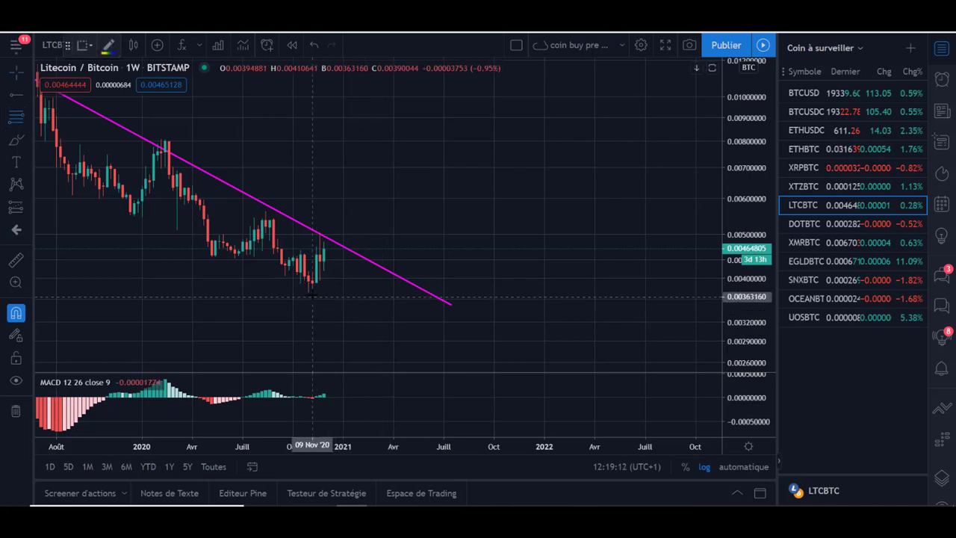
left_click(312, 296)
left_click(319, 234)
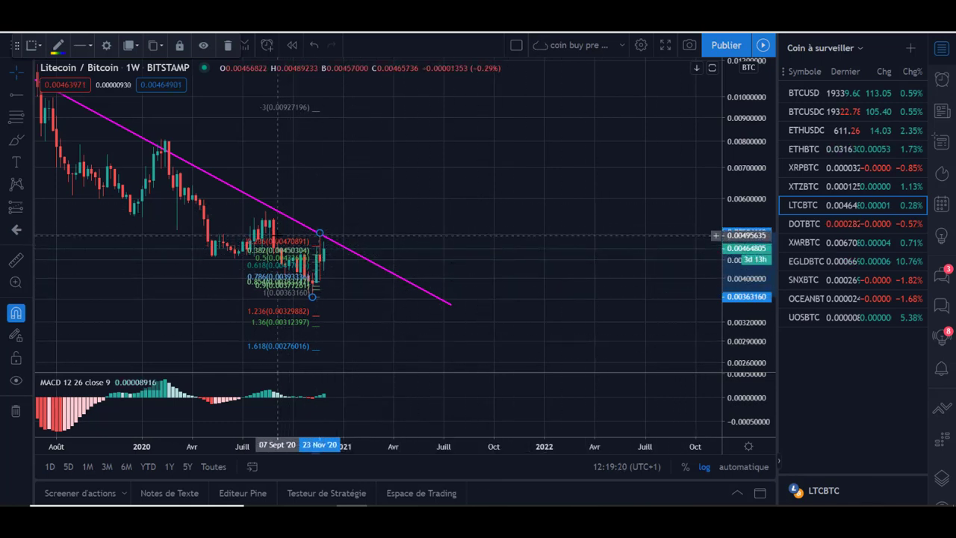
key("Delete")
- Examine the weekly LTCBTC price beneath the repositioned magenta trend line
scroll(284, 217, "down", 3)
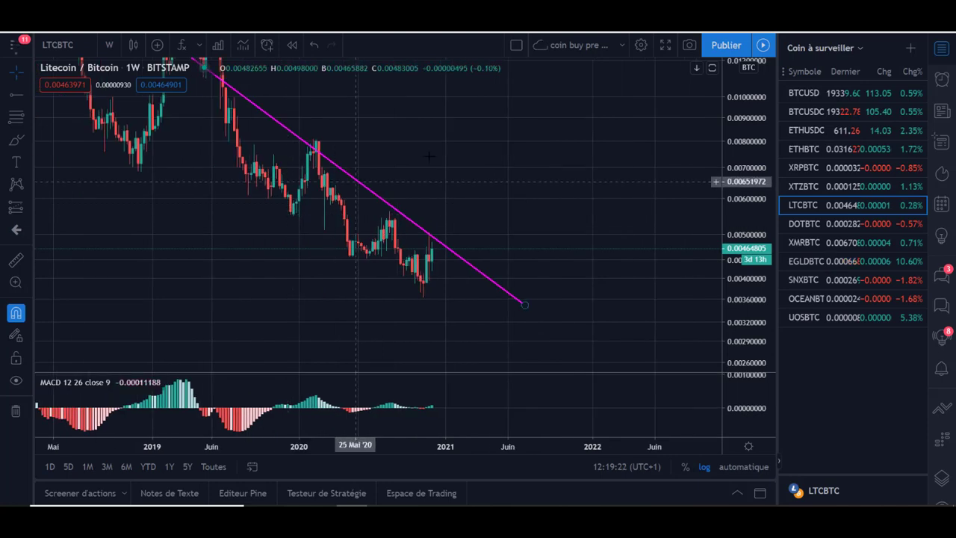
left_click_drag(313, 187, 531, 205)
left_click_drag(466, 163, 373, 166)
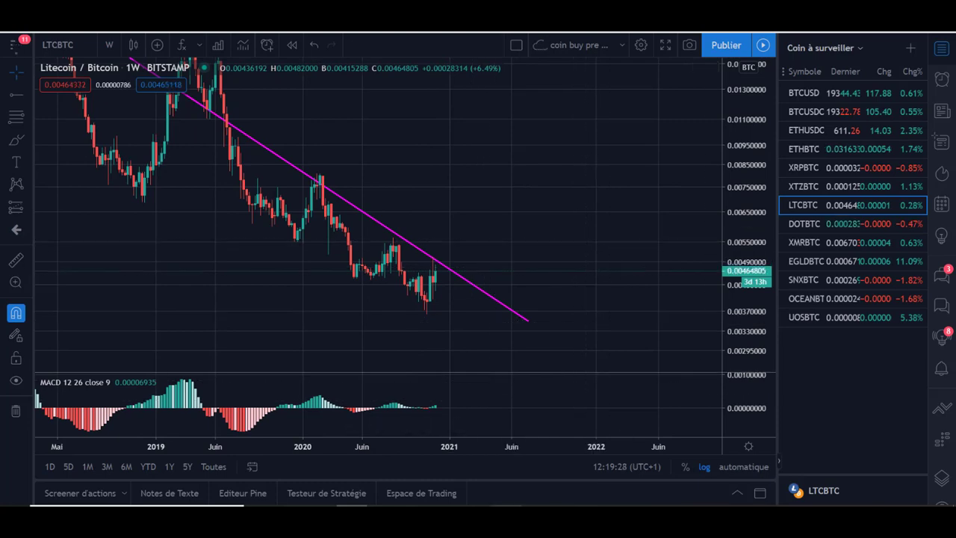
- Open the DOTBTC chart from the watchlist and set it to the daily timeframe
left_click(806, 223)
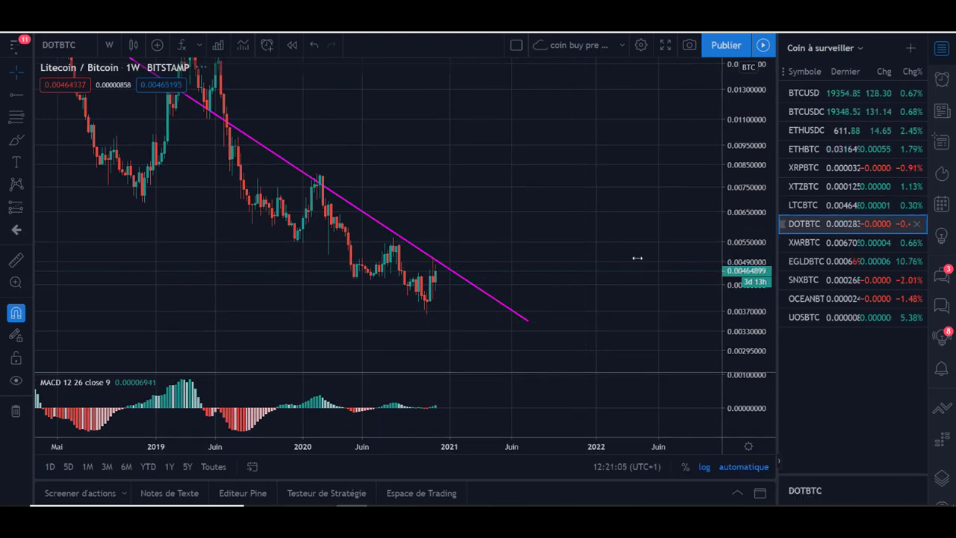
left_click(114, 45)
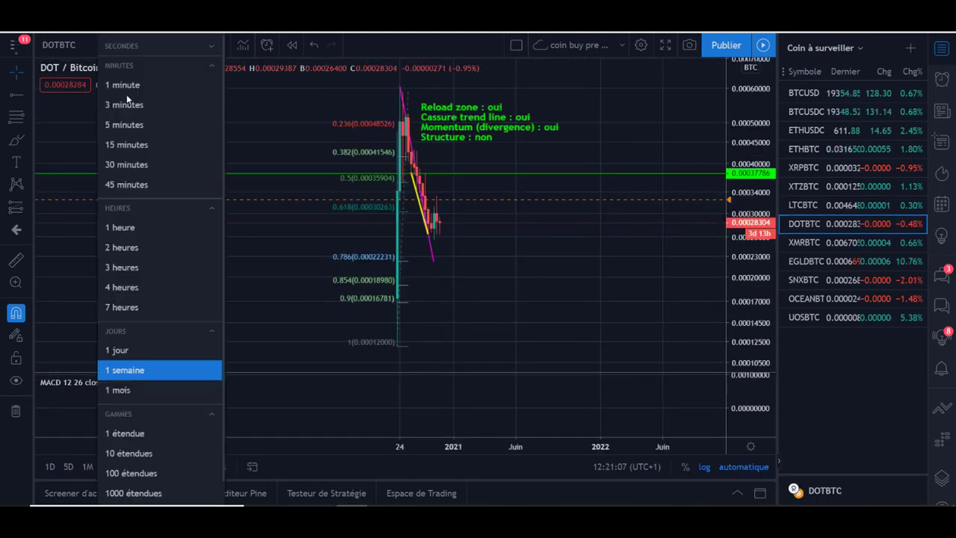
left_click(125, 348)
scroll(472, 297, "down", 2)
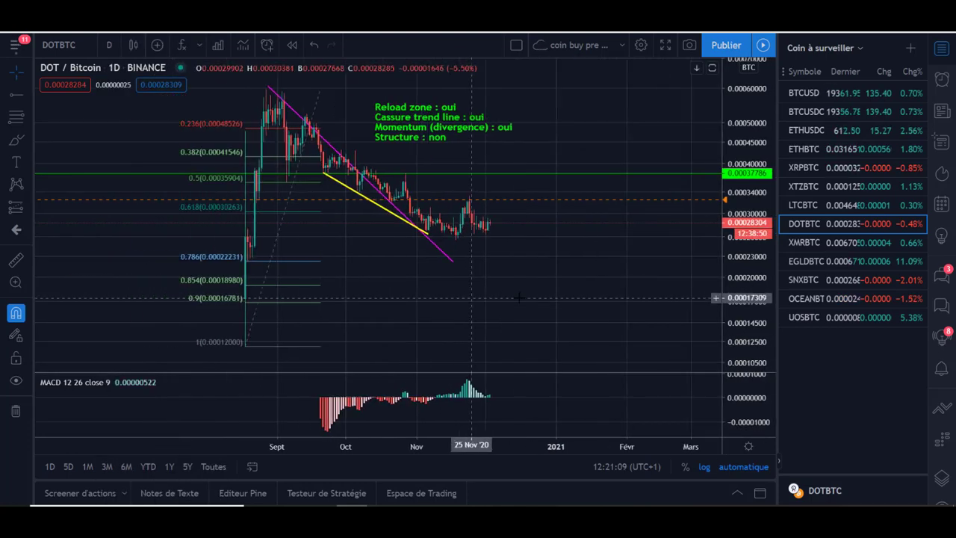
- Move DOTBTC's magenta trend line slightly outward so that it runs closer to the price highs of the decline
left_click_drag(536, 305, 580, 309)
scroll(523, 257, "up", 2)
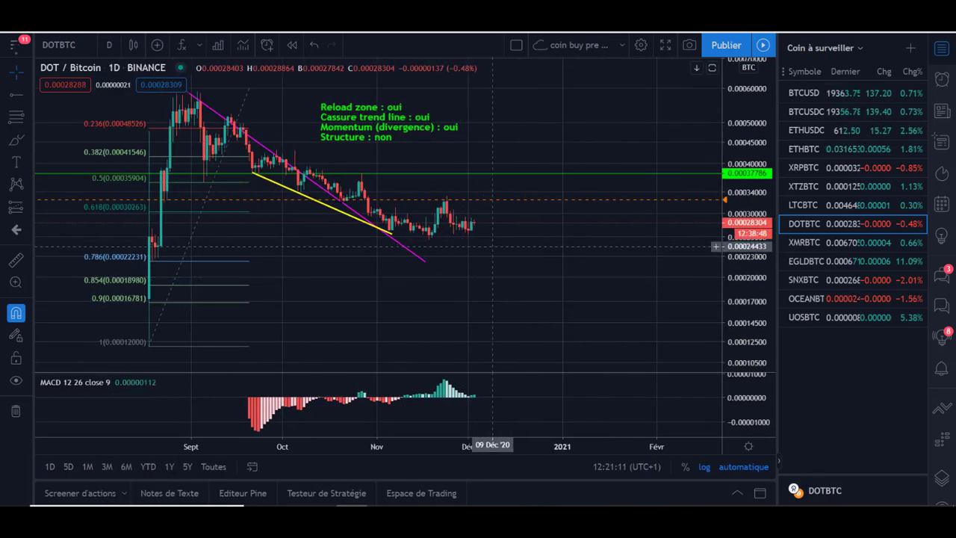
left_click(254, 141)
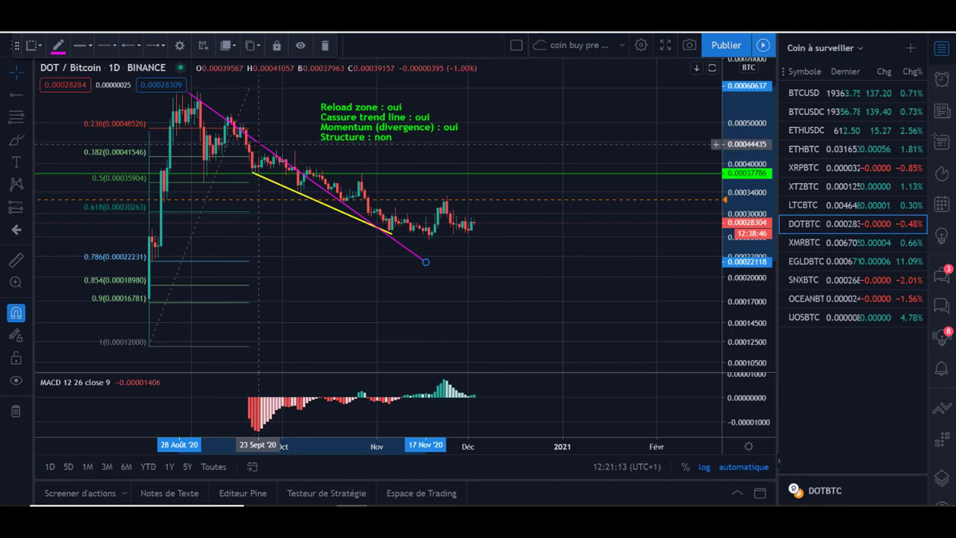
left_click_drag(258, 145, 266, 141)
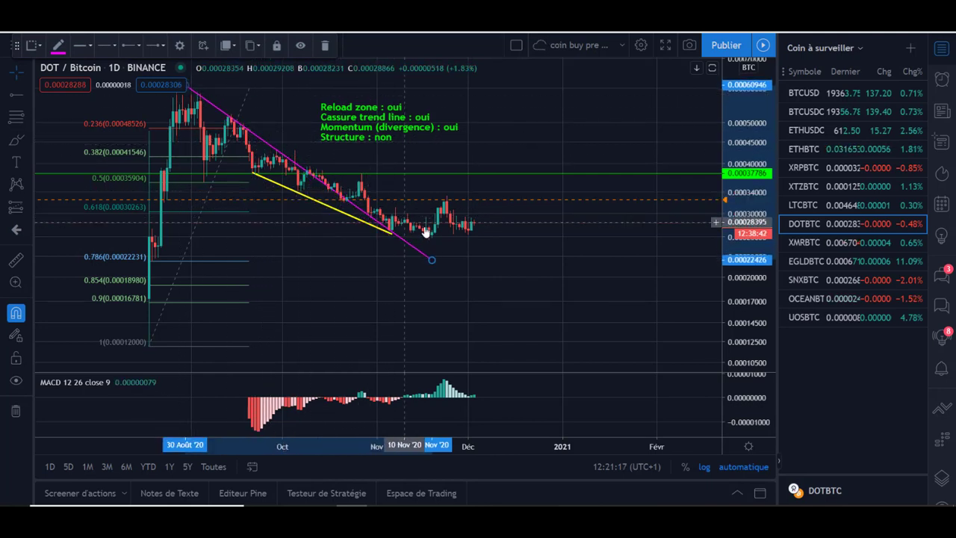
- Sketch a green brush path on DOTBTC tracing a double bottom from early November and rising to about 0.00035, and delete it
left_click_drag(739, 296, 739, 216)
left_click_drag(535, 278, 491, 294)
scroll(459, 294, "up", 3)
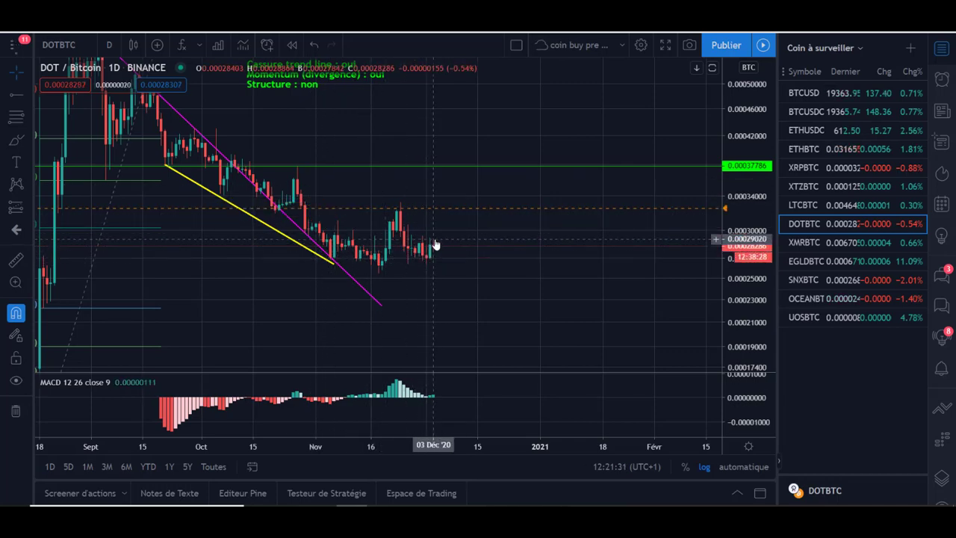
left_click(15, 140)
mouse_move(299, 197)
left_mouse_down()
mouse_move(360, 259)
mouse_move(422, 259)
mouse_move(469, 187)
left_mouse_up()
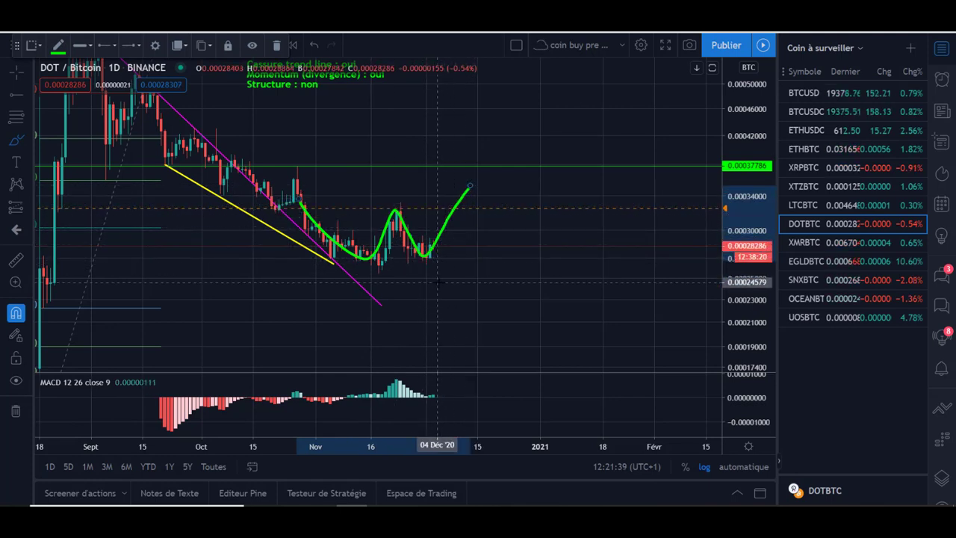
key("Delete")
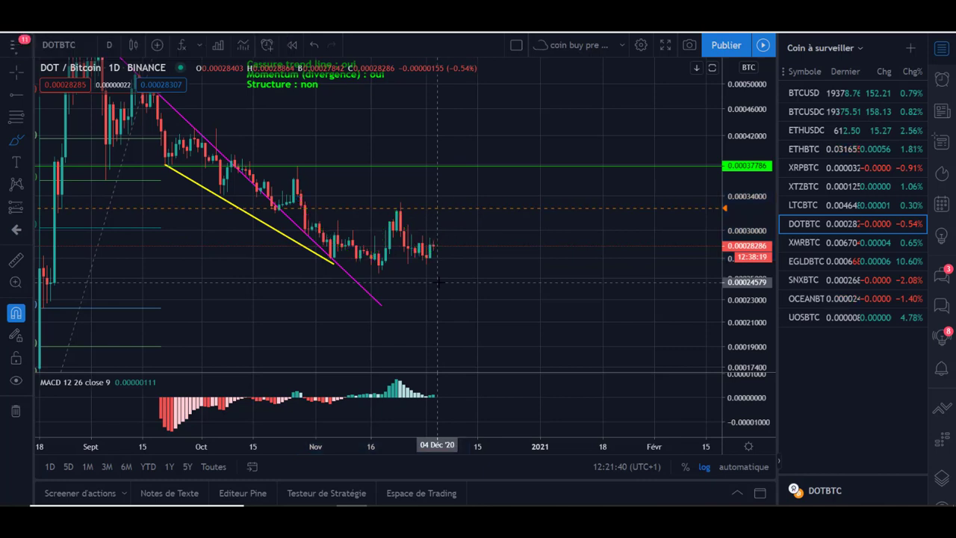
- Sketch a green brush path on DOTBTC falling from about 0.00030 to about 0.00022 in December, and delete it
left_click(12, 142)
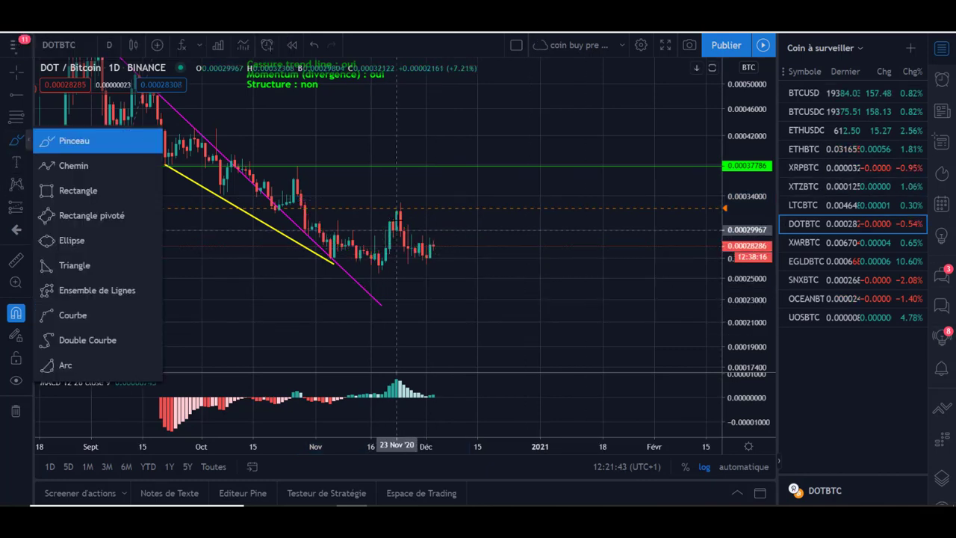
left_click_drag(409, 226, 465, 306)
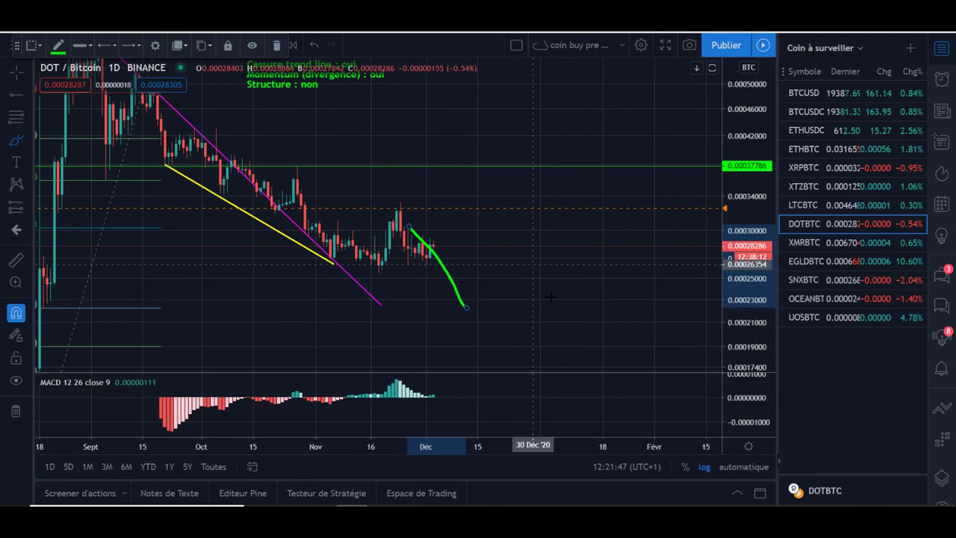
left_click(426, 255)
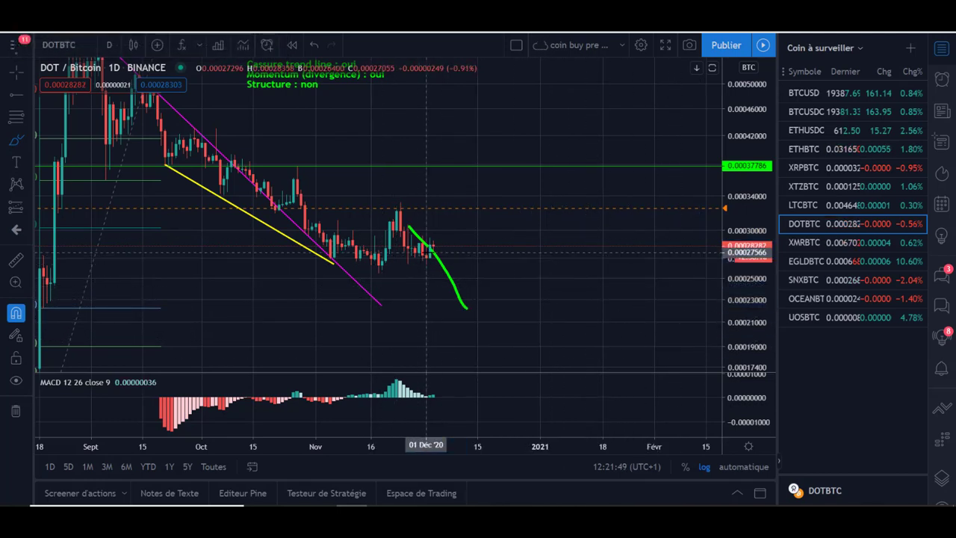
left_click(445, 271)
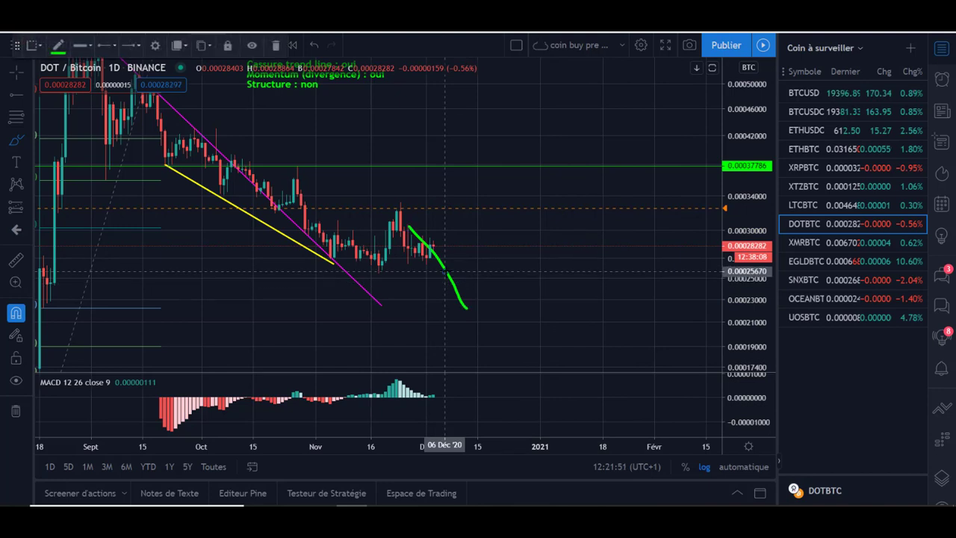
key("Escape")
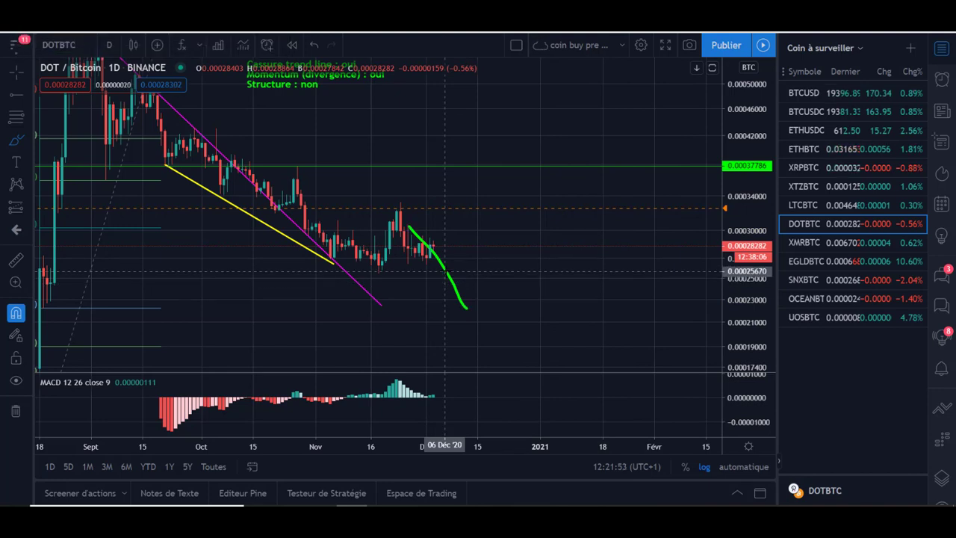
left_click(447, 274)
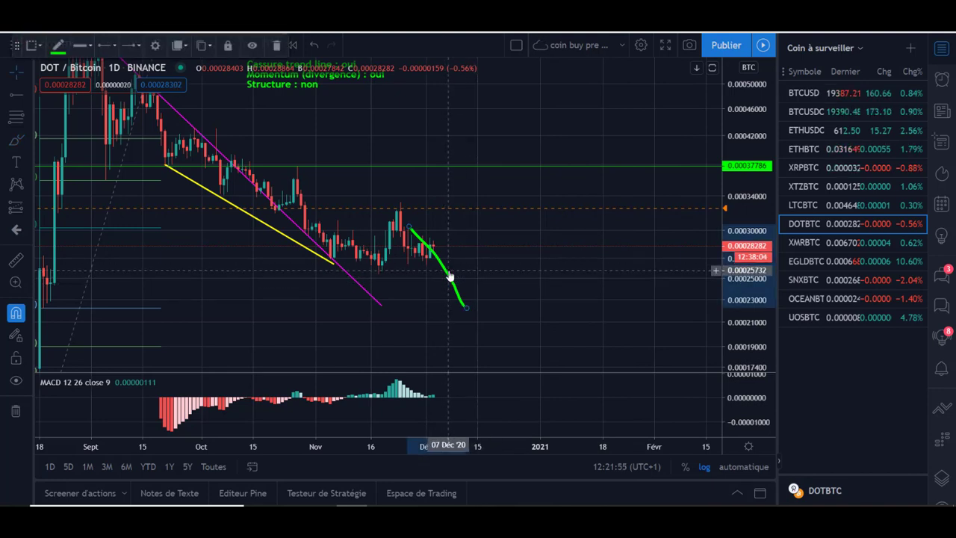
key("Delete")
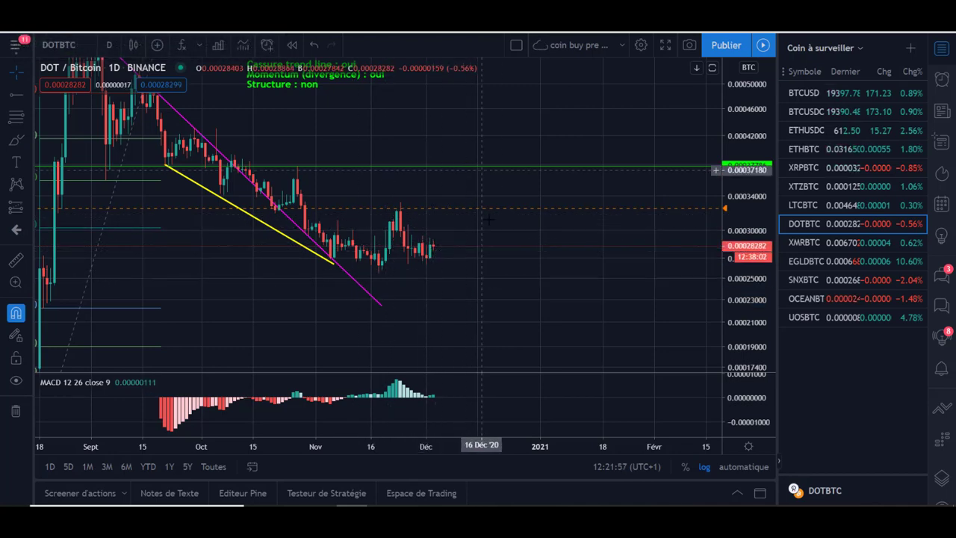
- Examine DOTBTC's recent price action against the orange purchase alert line and the green resistance level
left_click_drag(298, 215, 472, 262)
left_click_drag(624, 173, 463, 250)
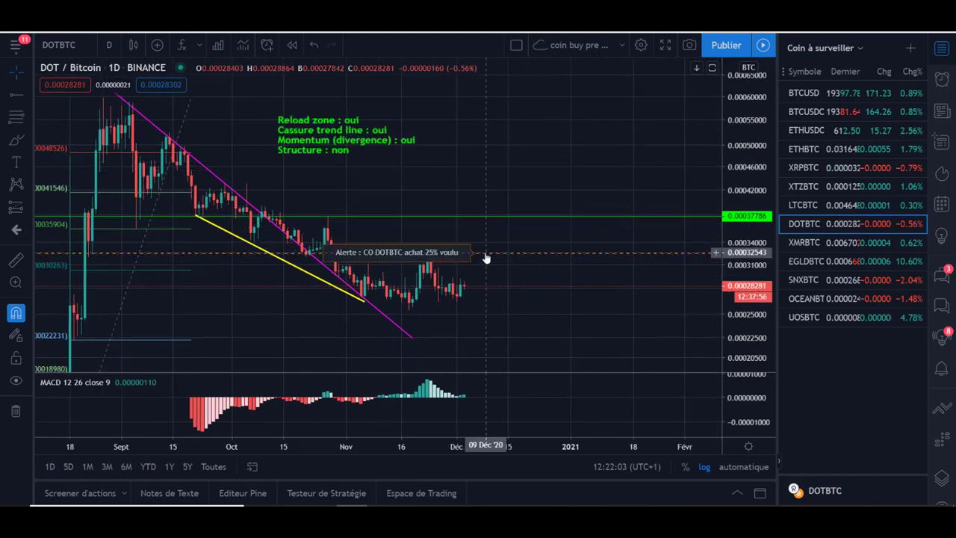
left_click_drag(542, 332, 481, 298)
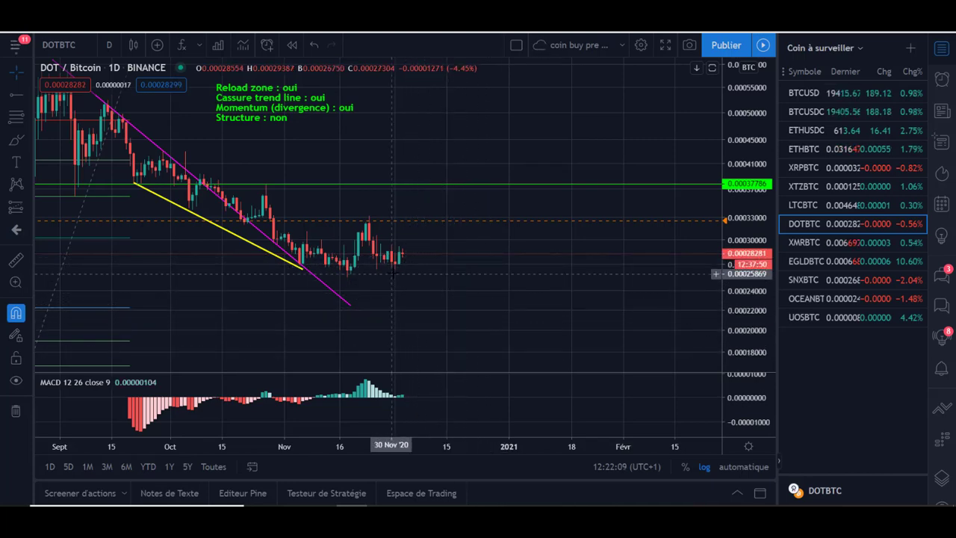
left_click_drag(398, 285, 381, 310)
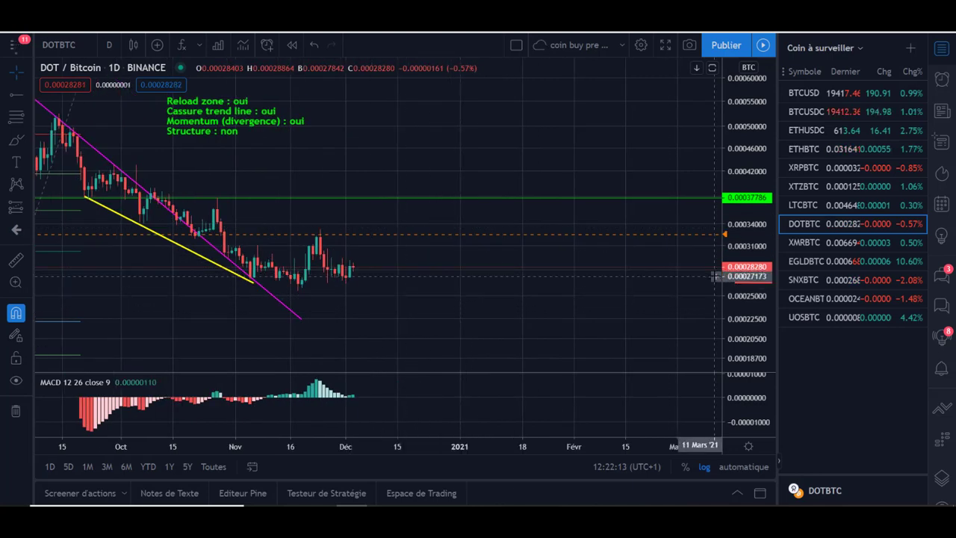
scroll(518, 277, "down", 1)
left_click_drag(535, 296, 646, 308)
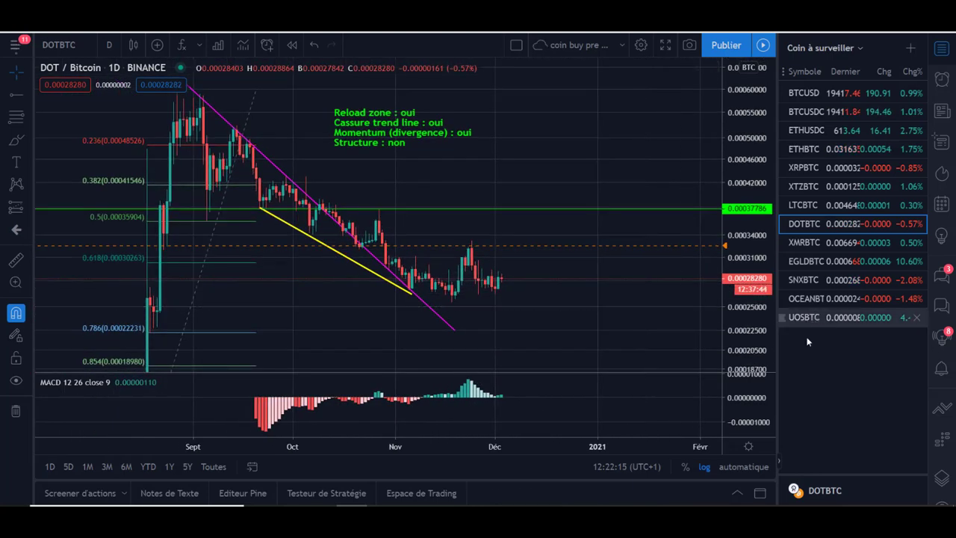
- Open the XMRBTC chart and delete the small Fibonacci retracement drawn over the November swing
left_click(807, 242)
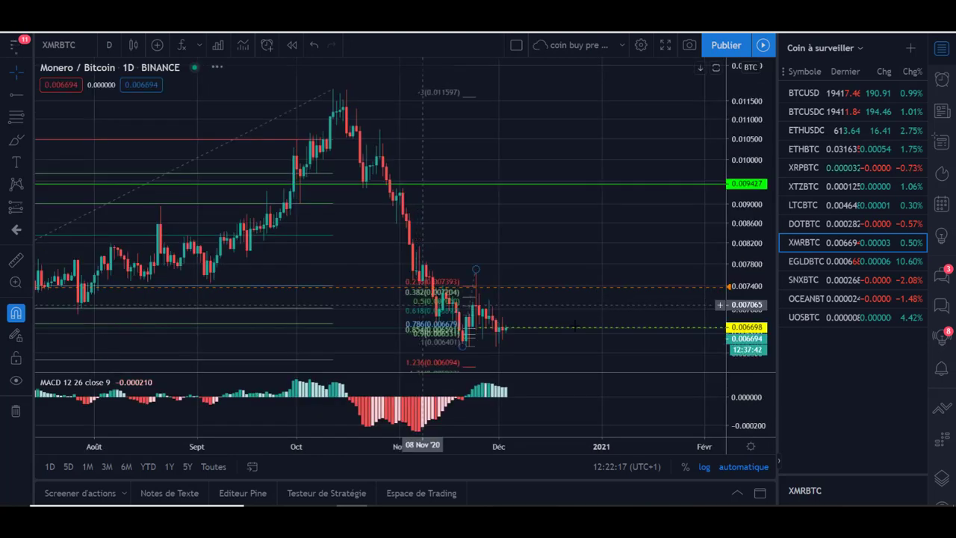
scroll(523, 269, "up", 2)
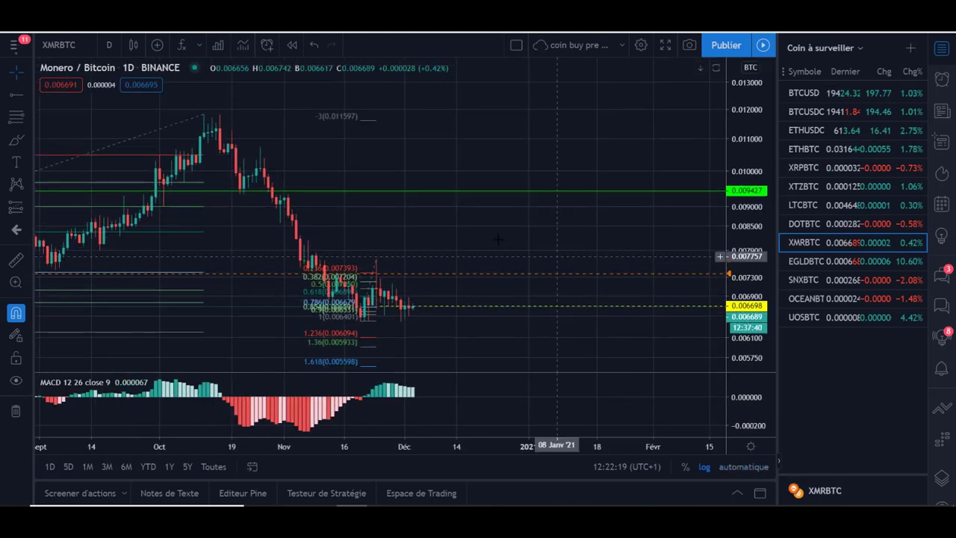
left_click_drag(503, 240, 651, 194)
scroll(598, 277, "up", 2)
left_click_drag(747, 274, 747, 250)
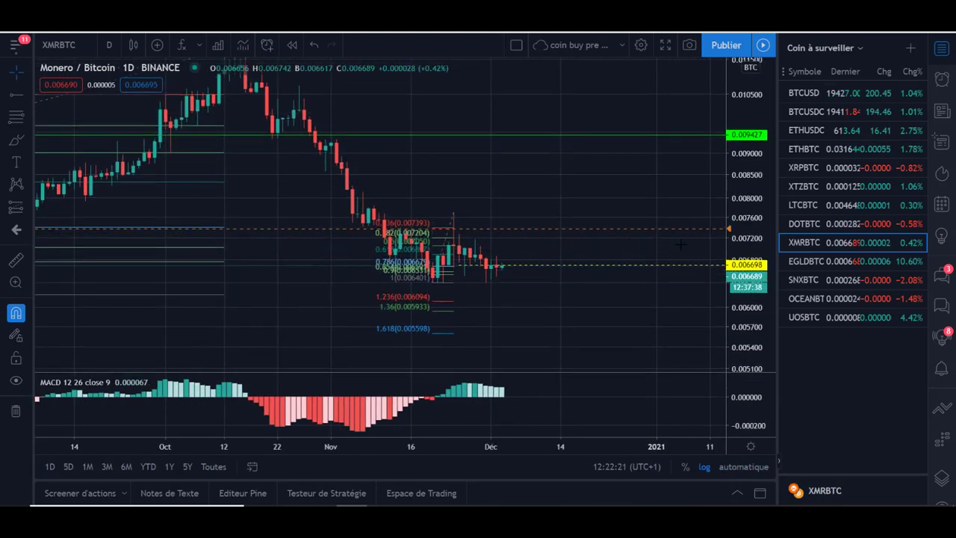
scroll(523, 327, "up", 2)
left_click(367, 244)
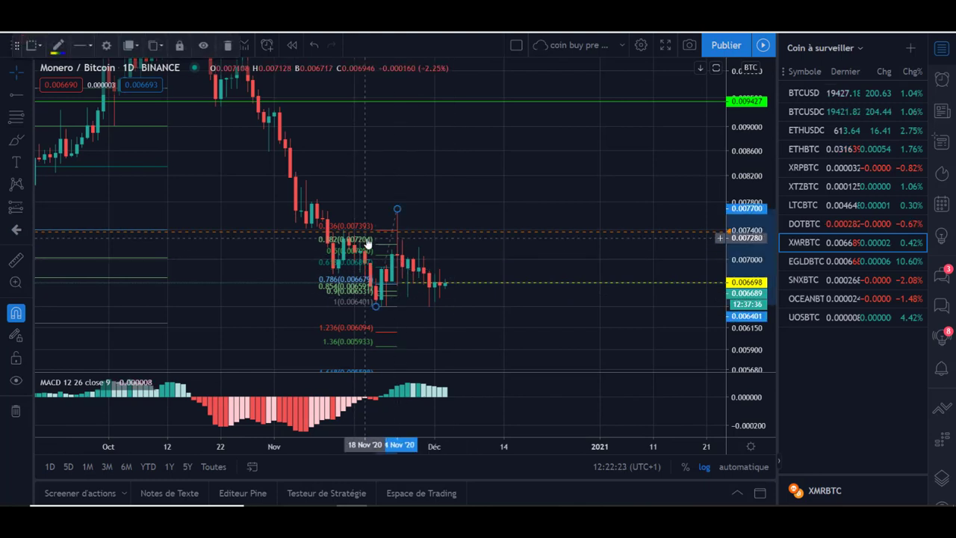
key("Delete")
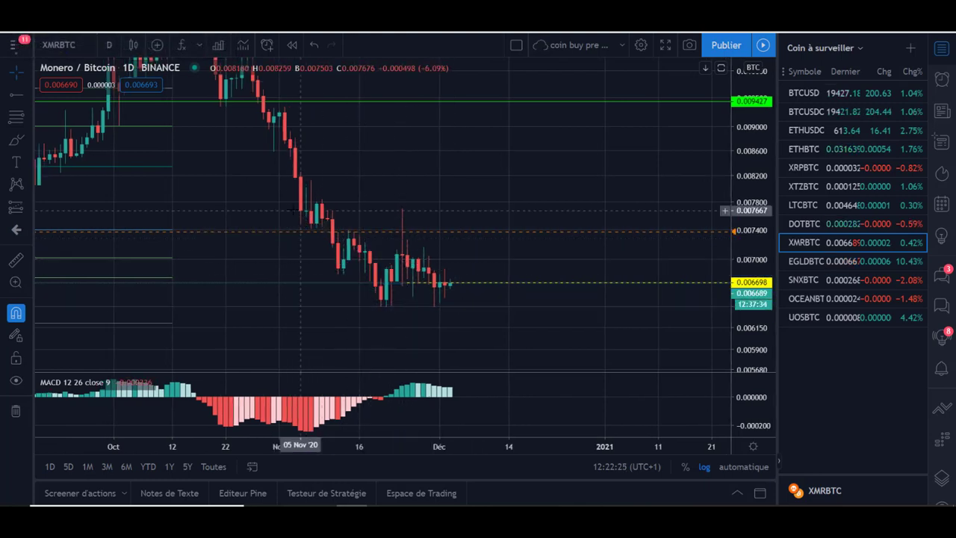
- Sketch a green brush path on XMRBTC tracing a double bottom and rising to about 0.0078, and undo it
left_click(17, 140)
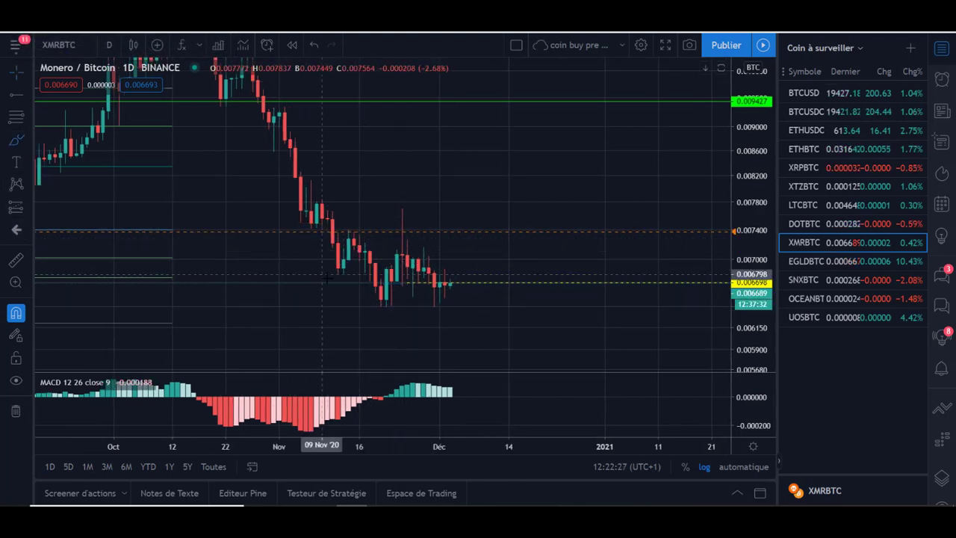
mouse_move(349, 239)
left_mouse_down()
mouse_move(391, 281)
mouse_move(445, 298)
mouse_move(535, 198)
left_mouse_up()
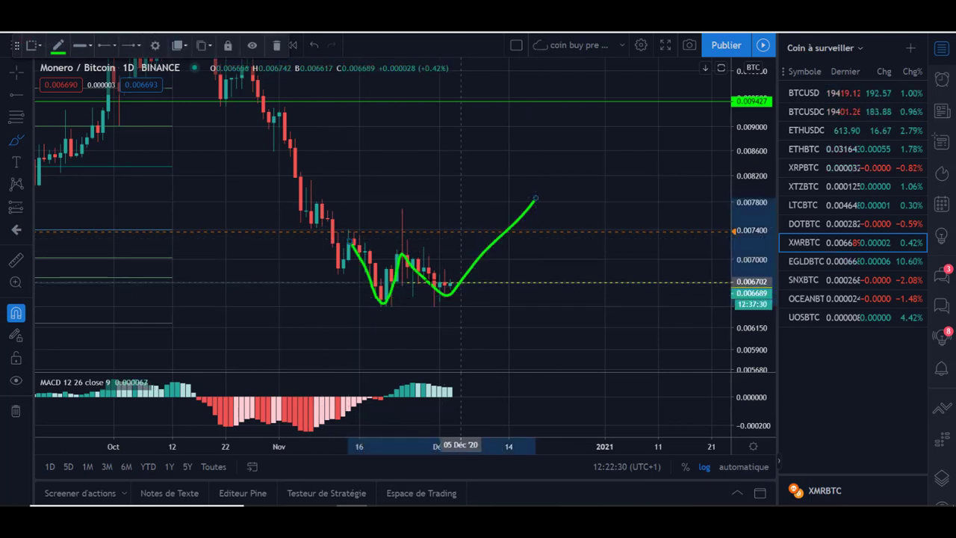
left_click(21, 136)
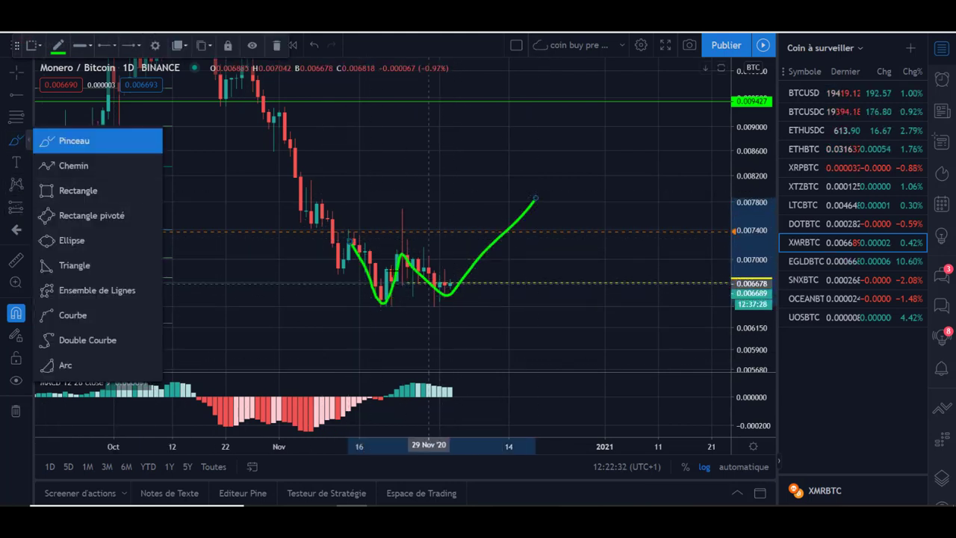
left_click(84, 168)
key("ctrl+z")
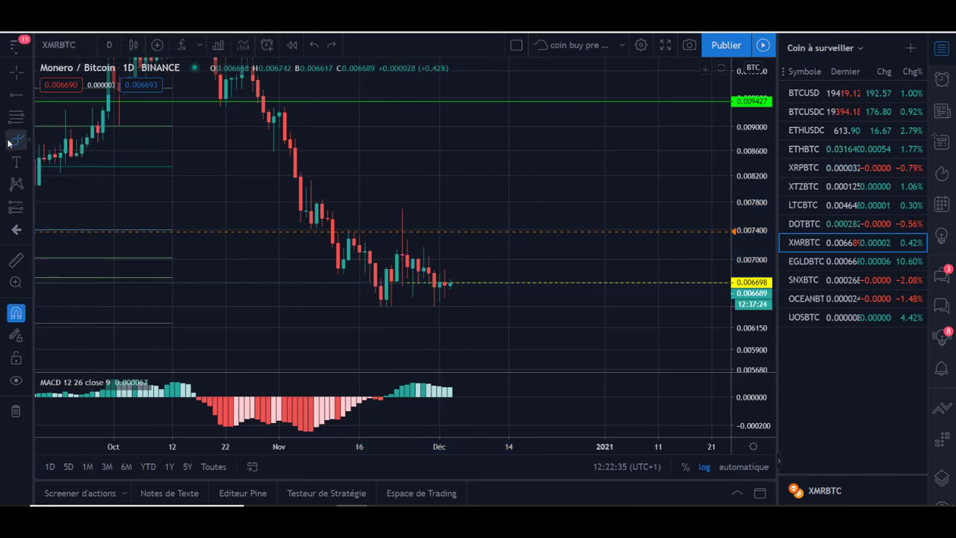
- Sketch a green brush path on XMRBTC with a small December rebound followed by a drop to about 0.00615, and delete it
left_click(10, 142)
left_click(75, 135)
mouse_move(356, 250)
left_mouse_down()
mouse_move(403, 258)
mouse_move(439, 286)
mouse_move(465, 265)
mouse_move(514, 325)
left_mouse_up()
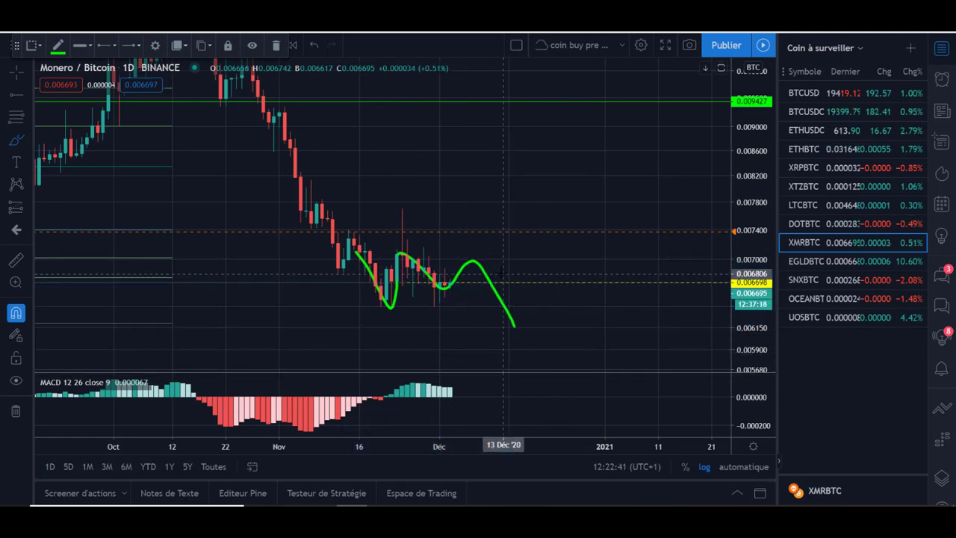
key("Delete")
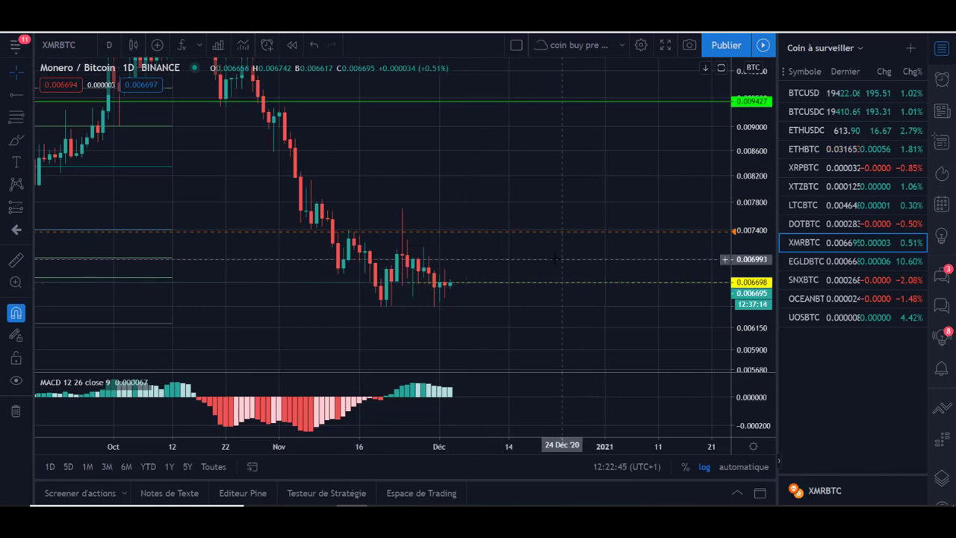
- Open the EGLDBTC chart and examine the November price swing with its Fibonacci retracement and orange horizontal levels
left_click(811, 263)
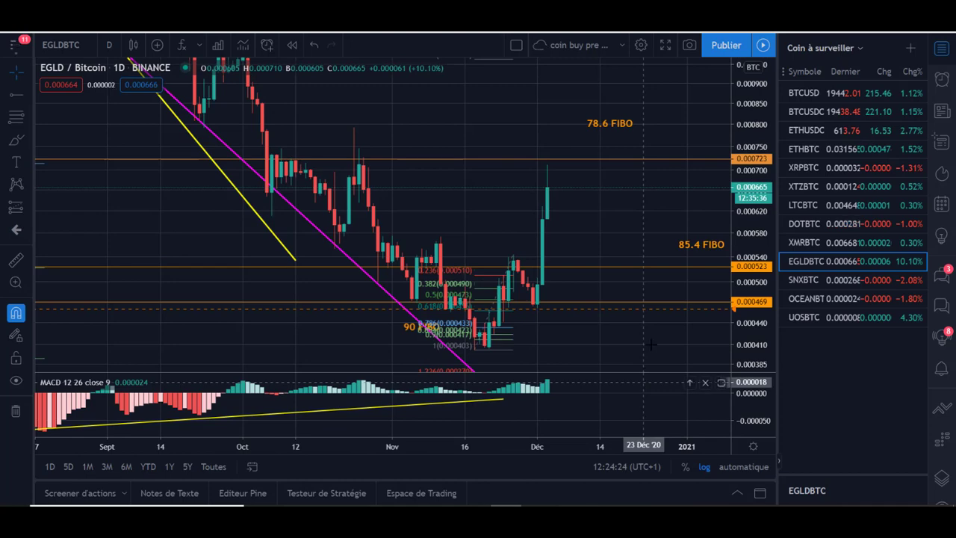
mouse_move(586, 225)
left_mouse_down()
mouse_move(579, 207)
mouse_move(600, 216)
left_mouse_up()
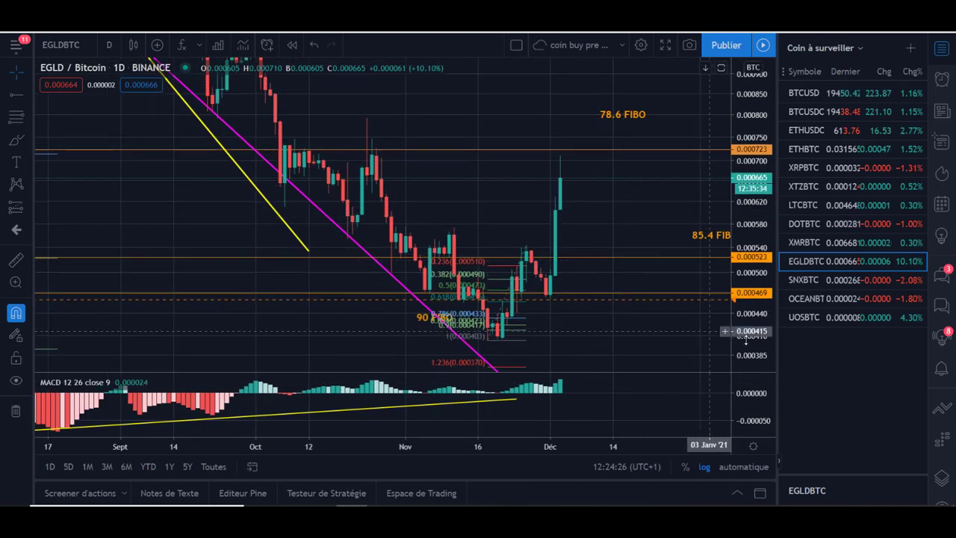
left_click_drag(745, 340, 745, 297)
left_click_drag(612, 306, 629, 244)
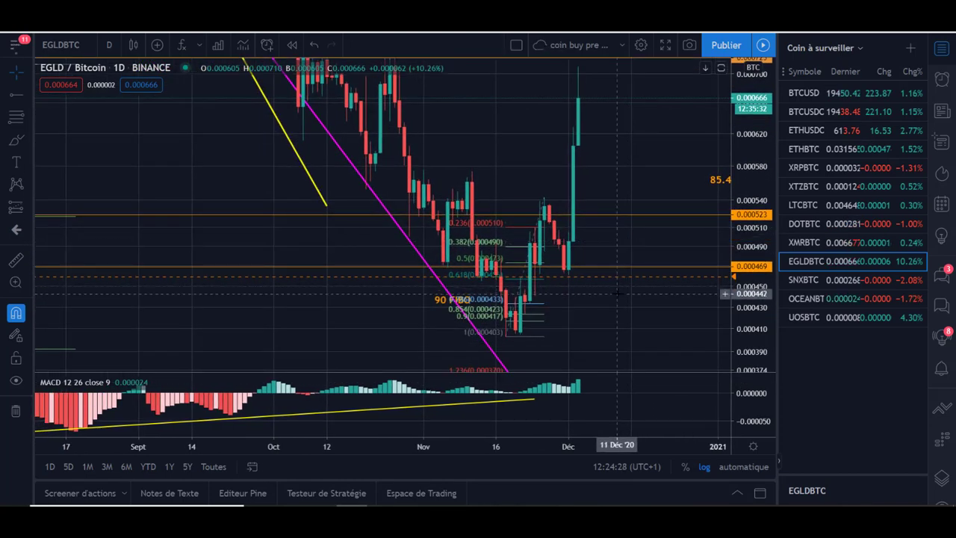
scroll(657, 270, "up", 2)
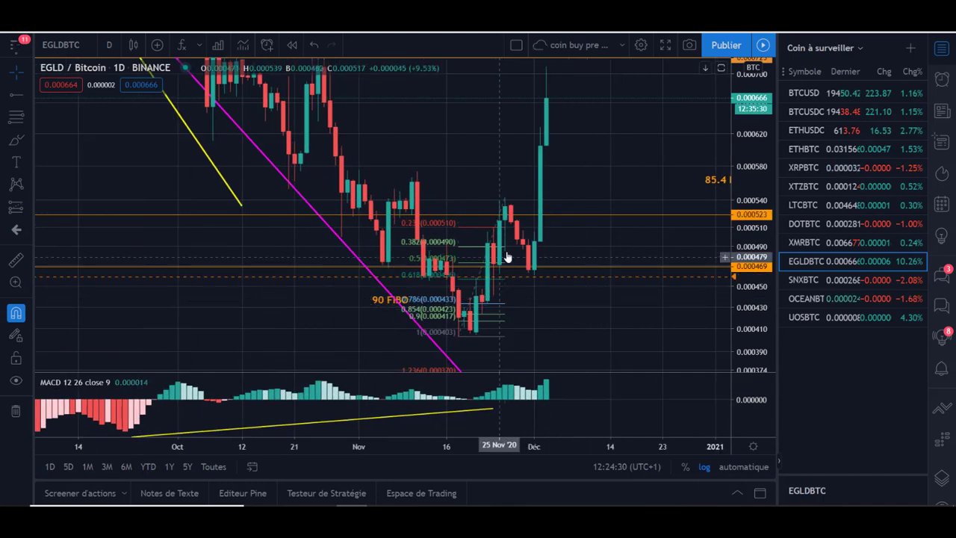
- Examine the EGLDBTC rally into December against the Fibonacci levels and the orange lines at 0.000469 and 0.000523
scroll(568, 300, "up", 1)
left_click_drag(757, 324, 756, 247)
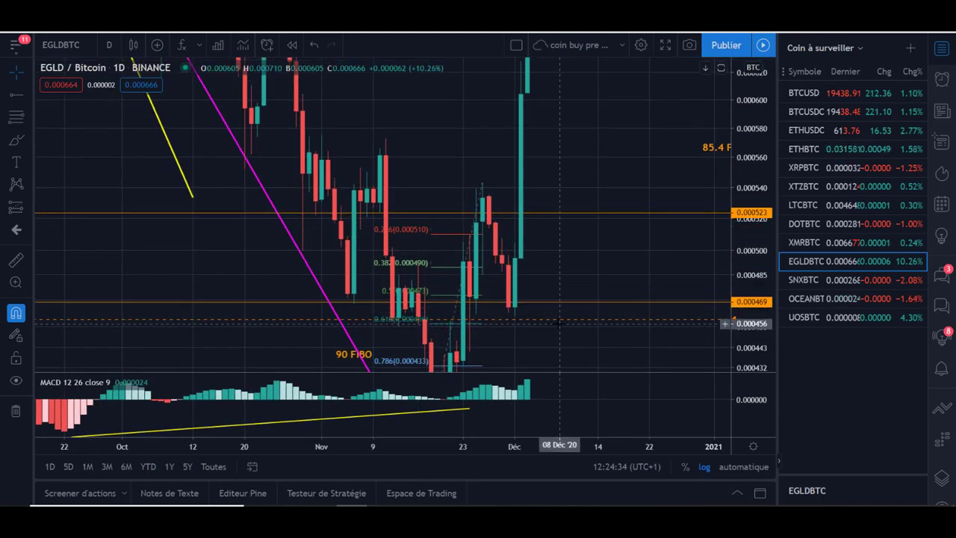
left_click_drag(736, 338, 736, 328)
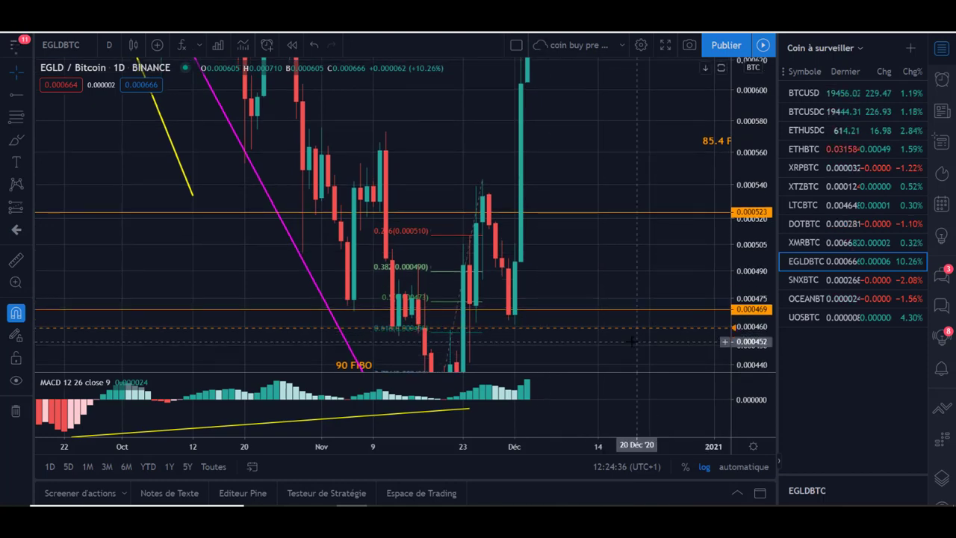
left_click_drag(621, 349, 595, 318)
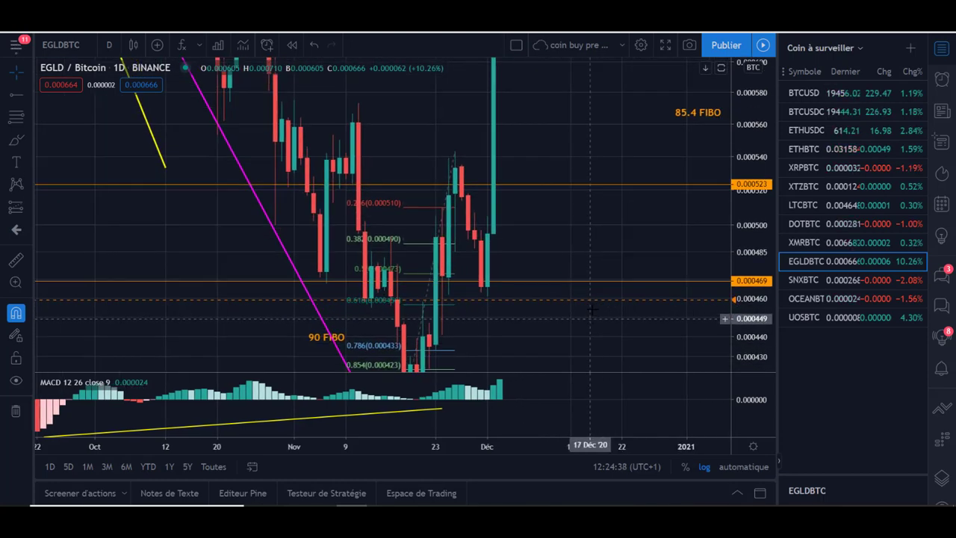
left_click_drag(749, 344, 747, 341)
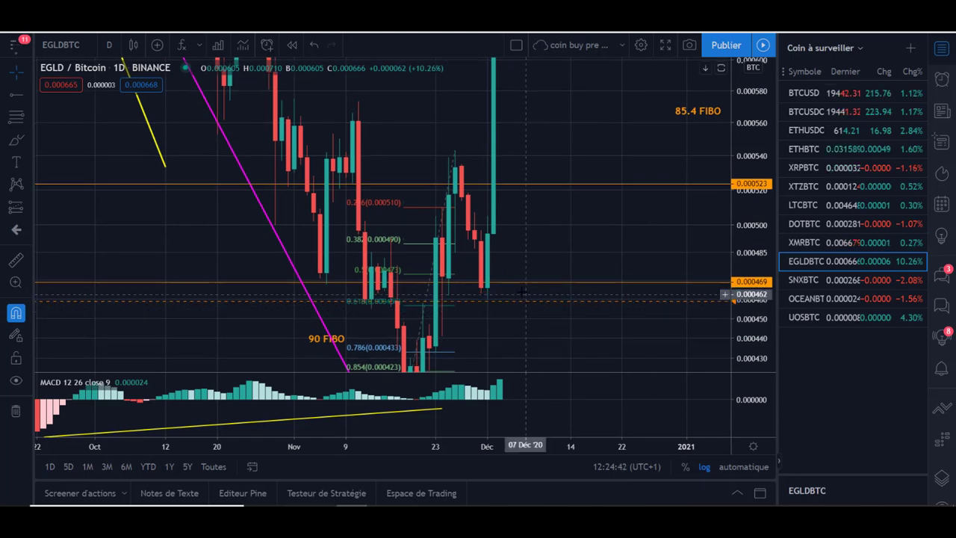
left_click_drag(741, 253, 739, 295)
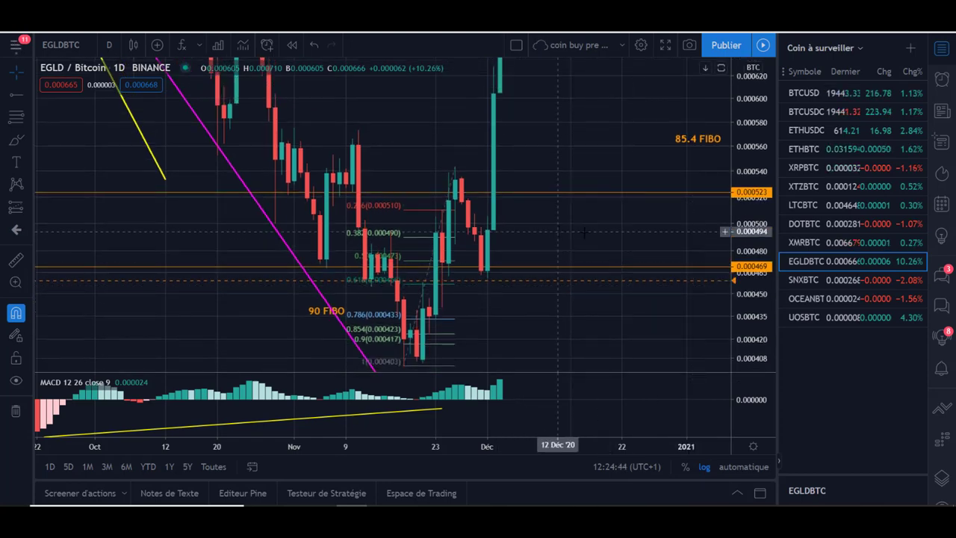
left_click_drag(585, 233, 651, 243)
left_click_drag(756, 151, 755, 231)
left_click_drag(613, 149, 516, 127)
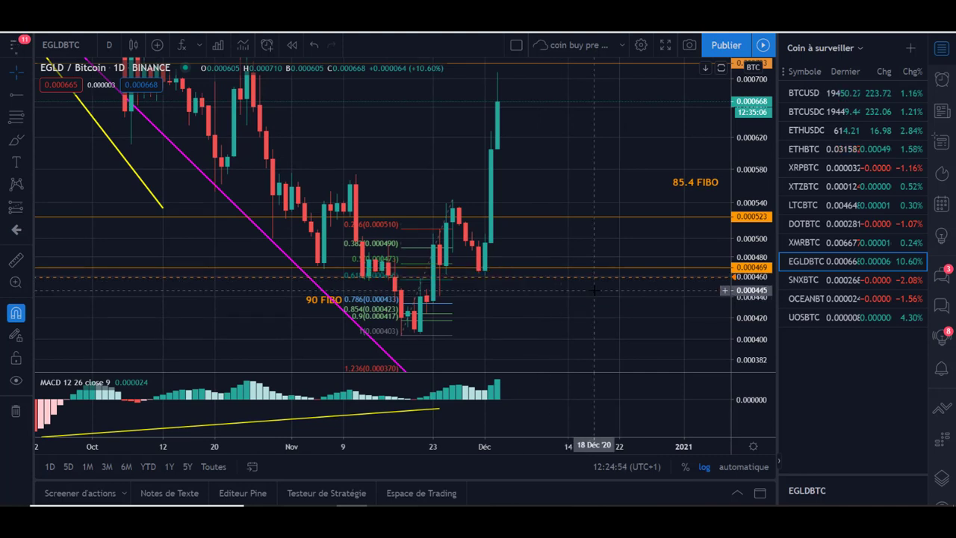
left_click_drag(690, 202, 745, 237)
left_click_drag(574, 297, 560, 305)
left_click_drag(763, 328, 763, 305)
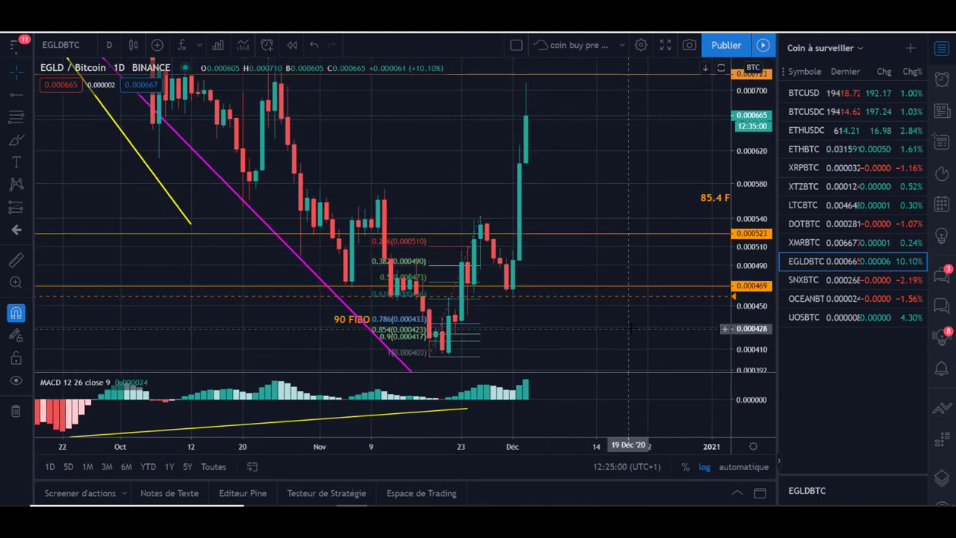
- Delete the dashed orange line just below the 0.000469 level on the EGLDBTC chart
left_click_drag(521, 323, 498, 323)
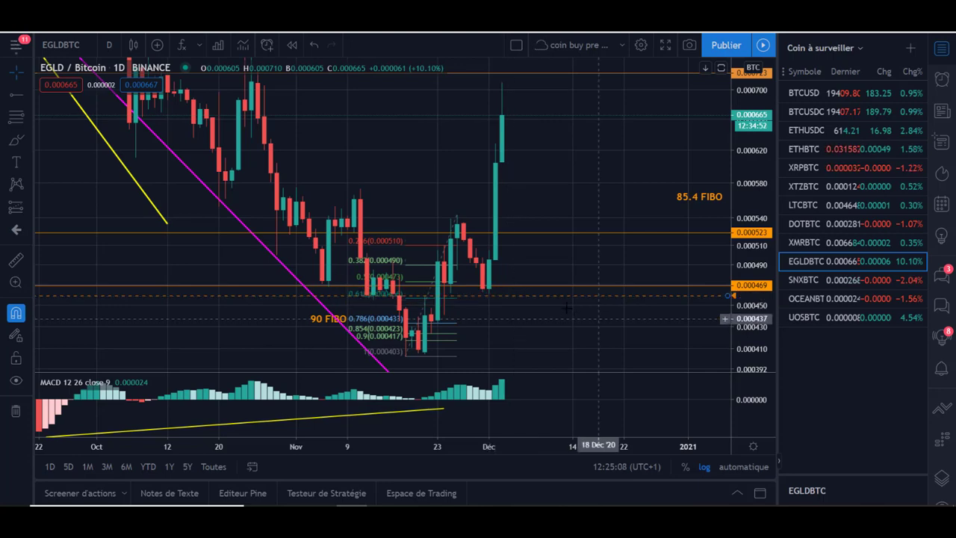
key("alt+a")
left_click(382, 463)
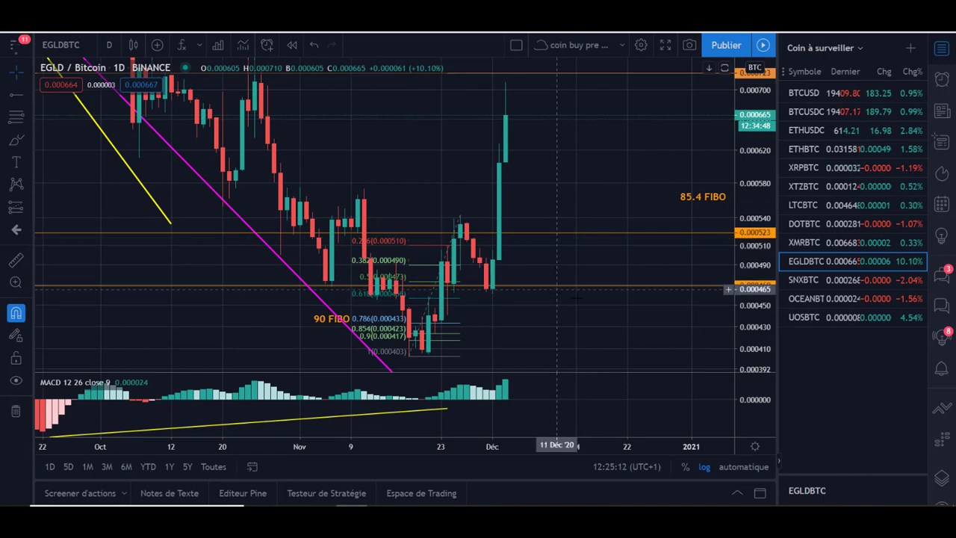
- Sketch green brush strokes on EGLDBTC tracing the November swing and a December rise to about 0.00058, and delete both
left_click_drag(506, 172, 480, 179)
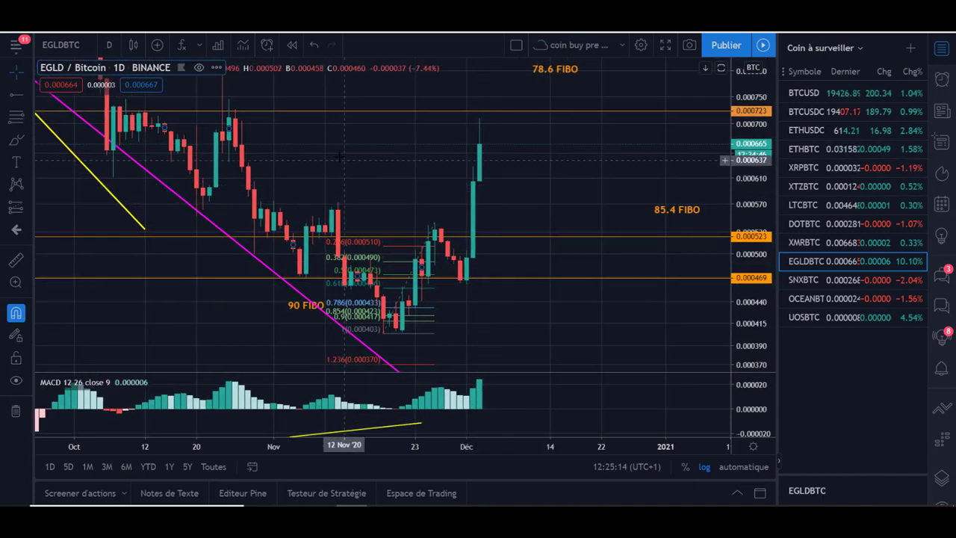
left_click(16, 140)
mouse_move(314, 233)
left_mouse_down()
mouse_move(396, 327)
mouse_move(447, 224)
mouse_move(473, 279)
left_mouse_up()
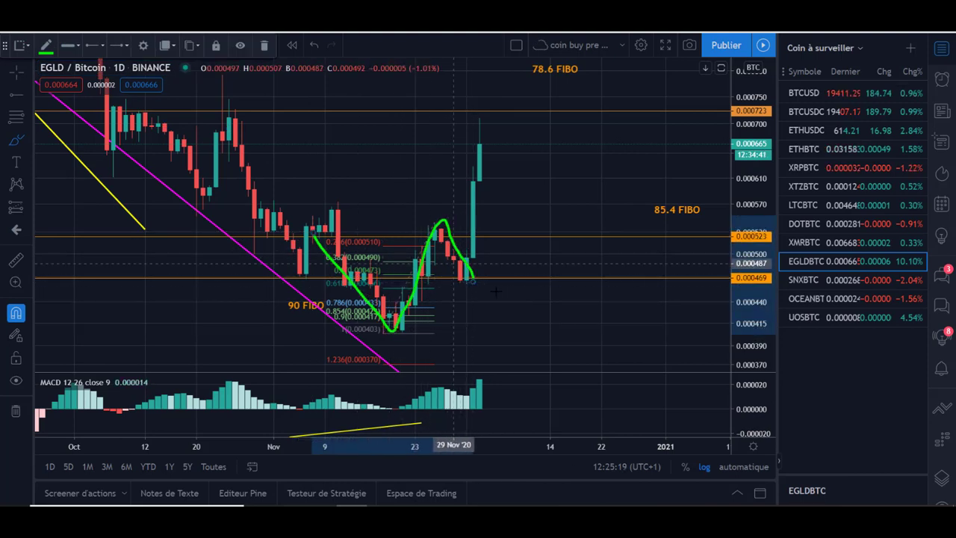
left_click(16, 140)
mouse_move(476, 286)
left_mouse_down()
mouse_move(503, 262)
mouse_move(536, 199)
left_mouse_up()
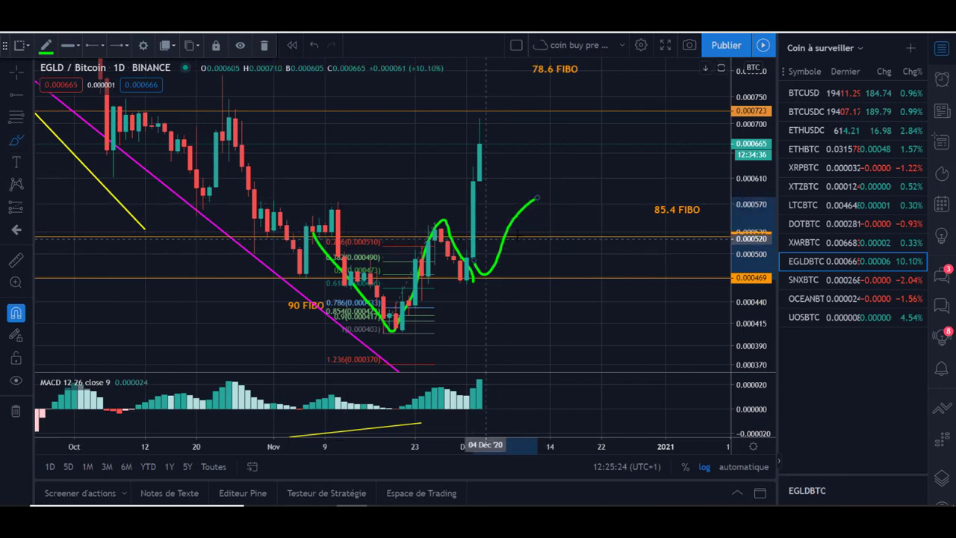
key("Escape")
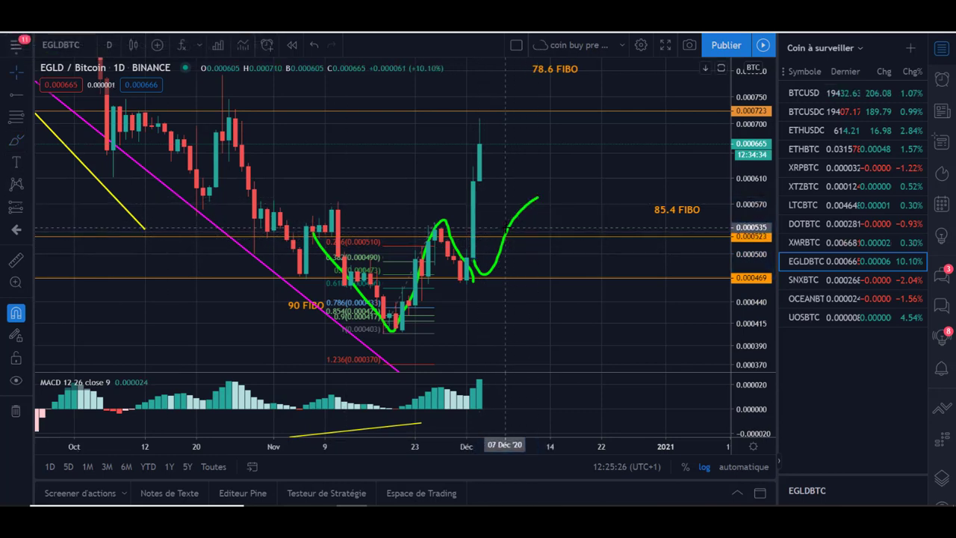
left_click(509, 229)
key("Delete")
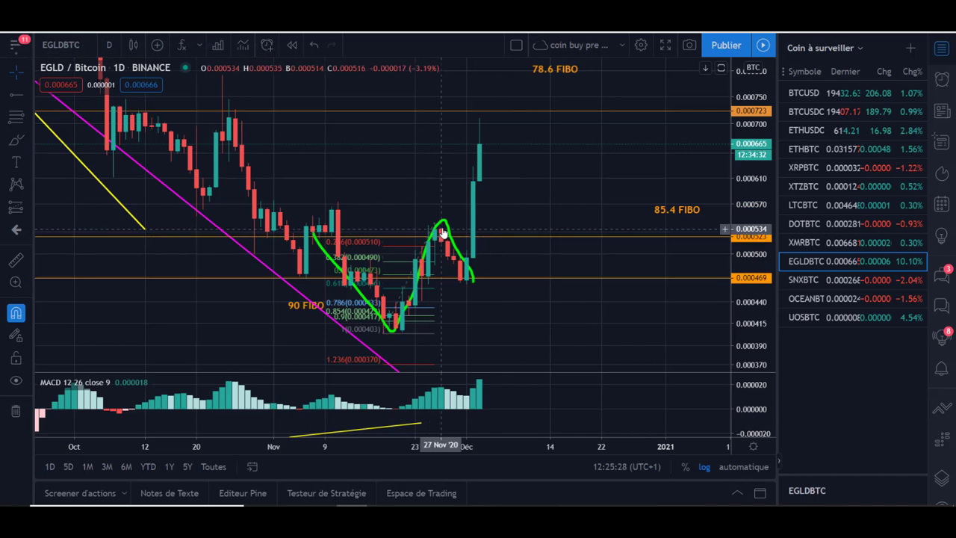
key("Delete")
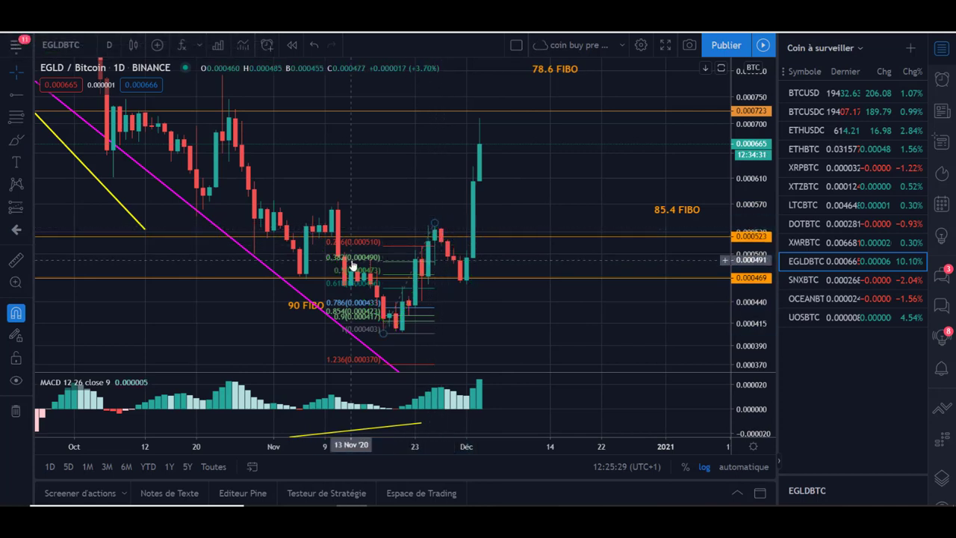
- Draw a yellow dashed horizontal ray on EGLDBTC starting at the 26 November candle at 0.000533
left_click(13, 101)
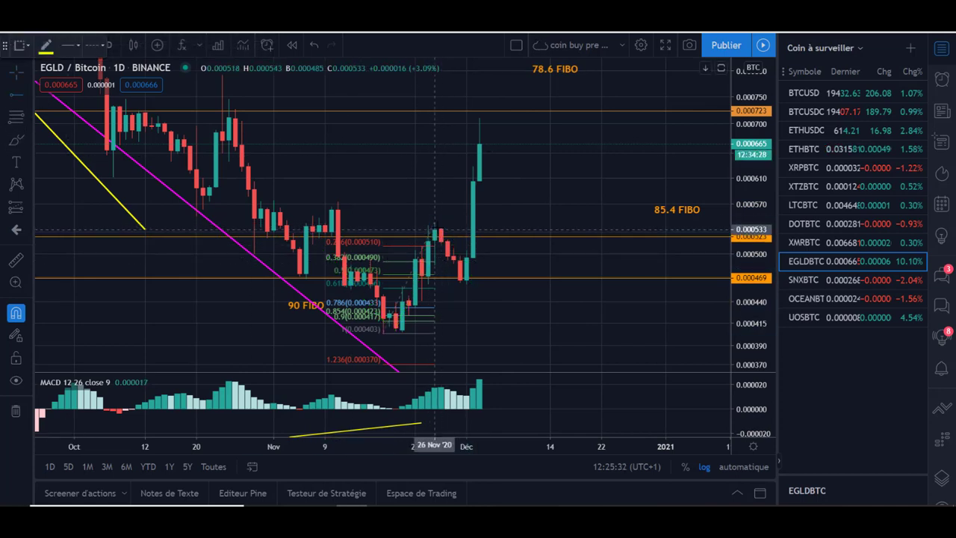
left_click(434, 229)
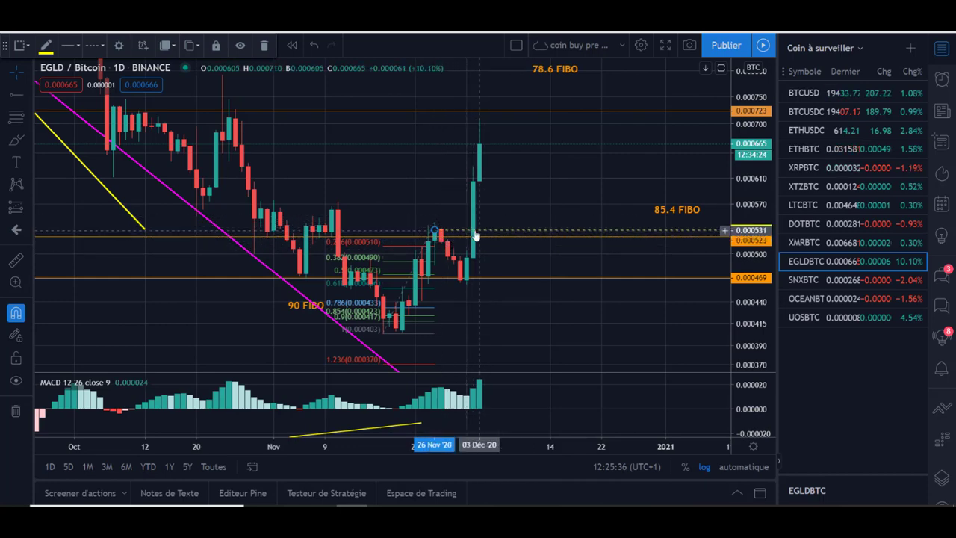
left_click_drag(407, 209, 437, 212)
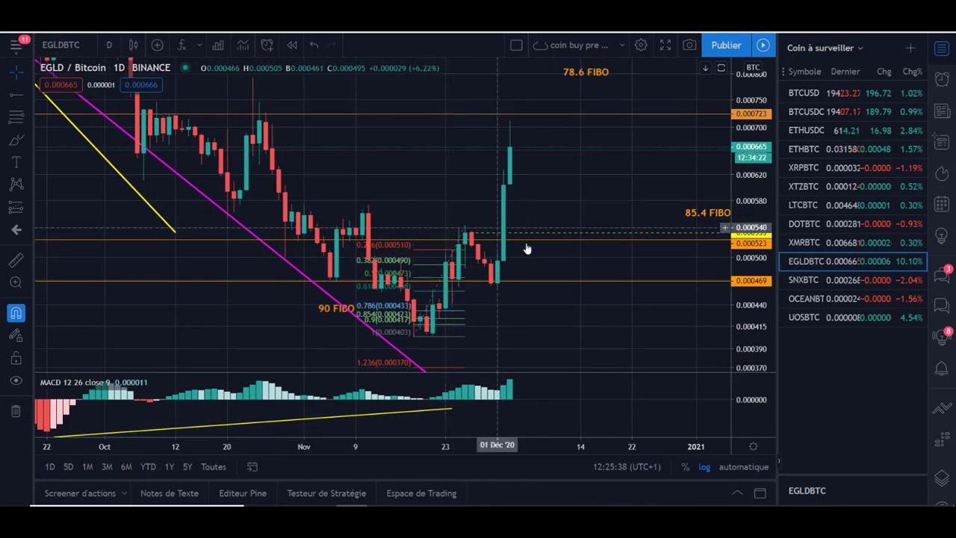
- Switch the EGLDBTC chart to the 1-hour interval and examine the move through the yellow 0.000533 line
left_click(106, 52)
left_click(127, 228)
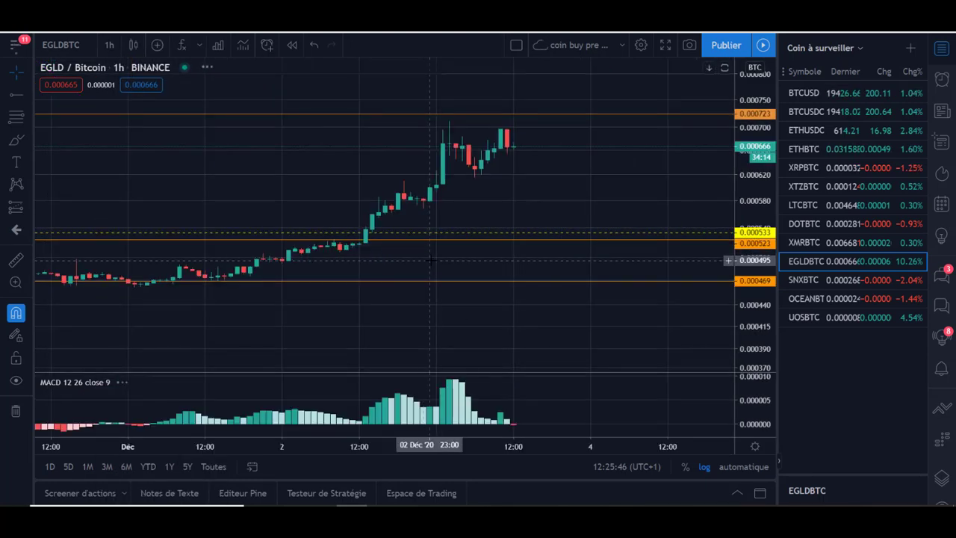
scroll(429, 260, "down", 2)
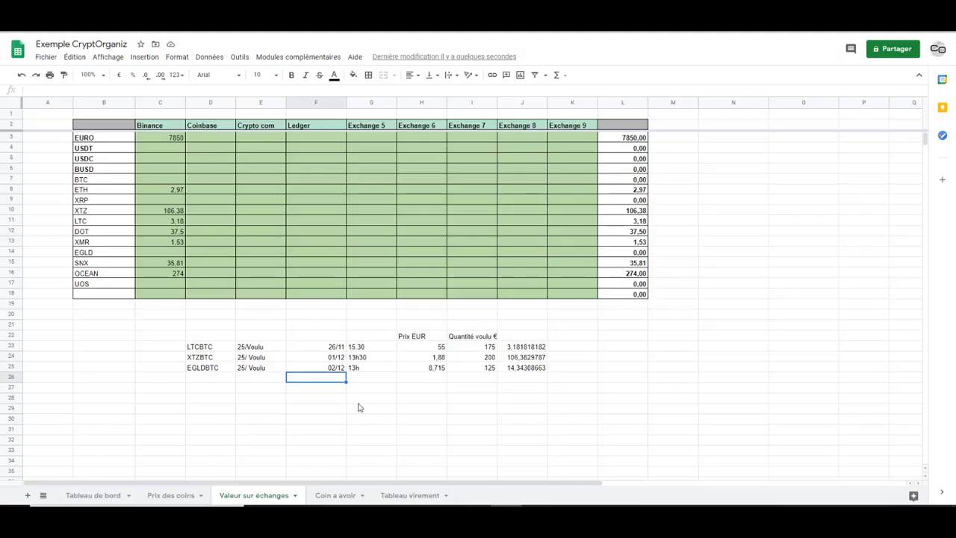
- Switch to the Exemple CryptOrganiz spreadsheet and review the EGLDBTC purchase row's date, price formula, euro amount and quantity, consulting the Coin a avoir sheet
left_click(358, 369)
left_click(332, 370)
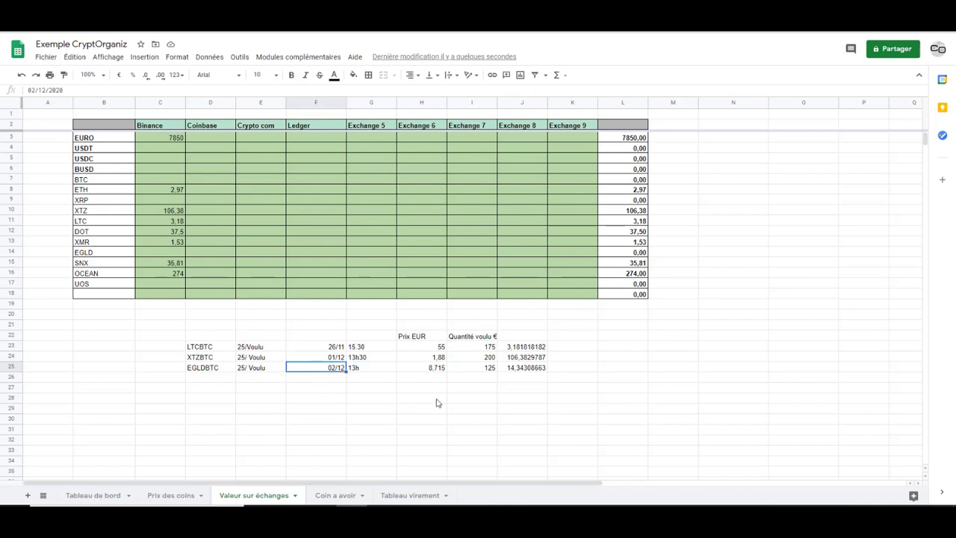
left_click(427, 370)
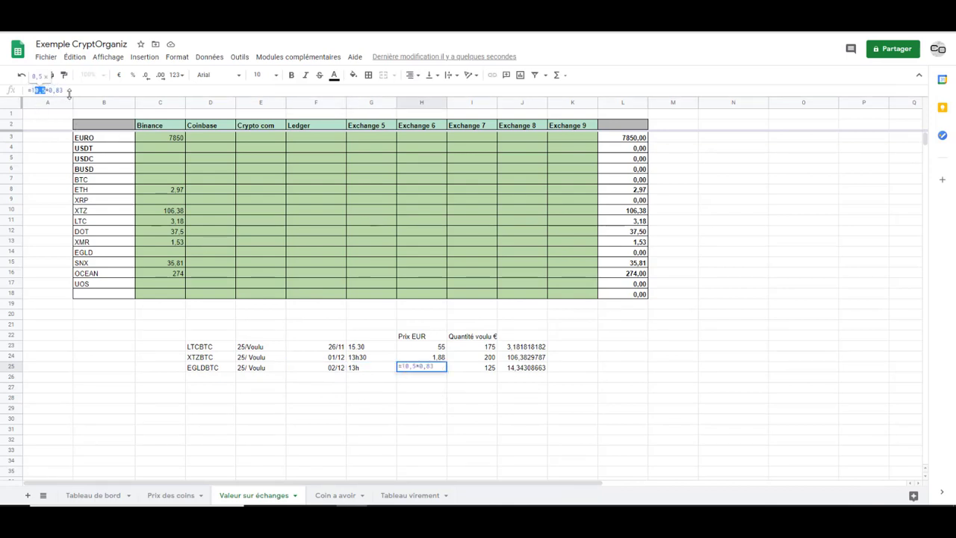
left_click(478, 391)
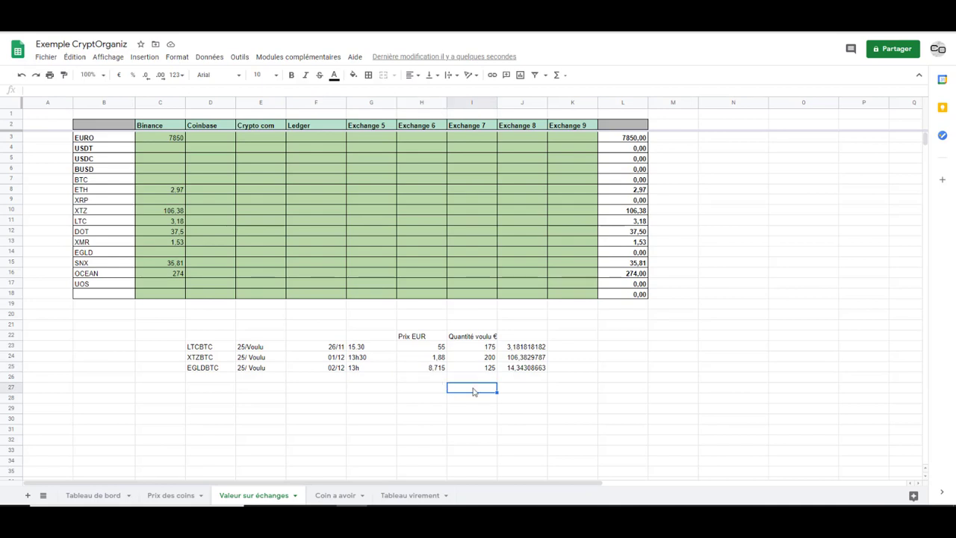
left_click(473, 371)
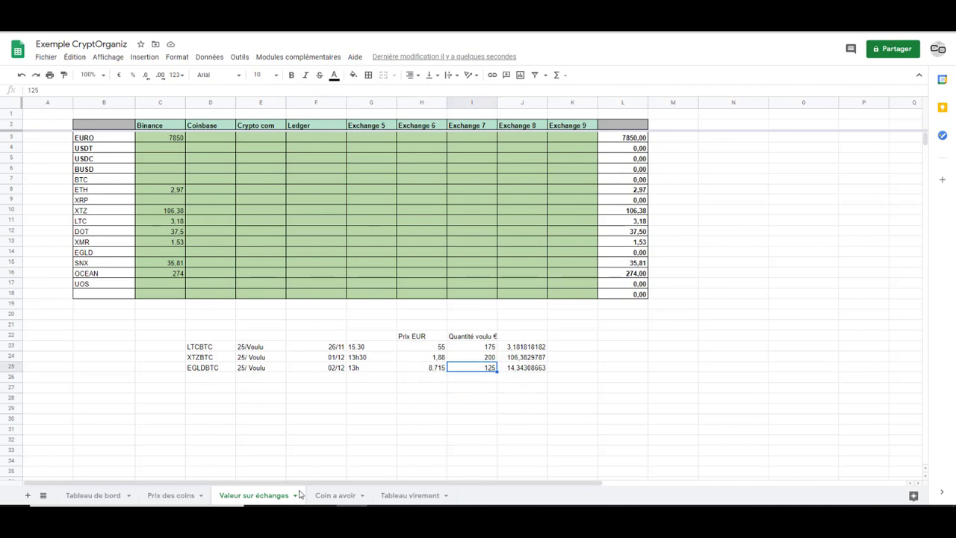
key("ctrl+shift+Page_Down")
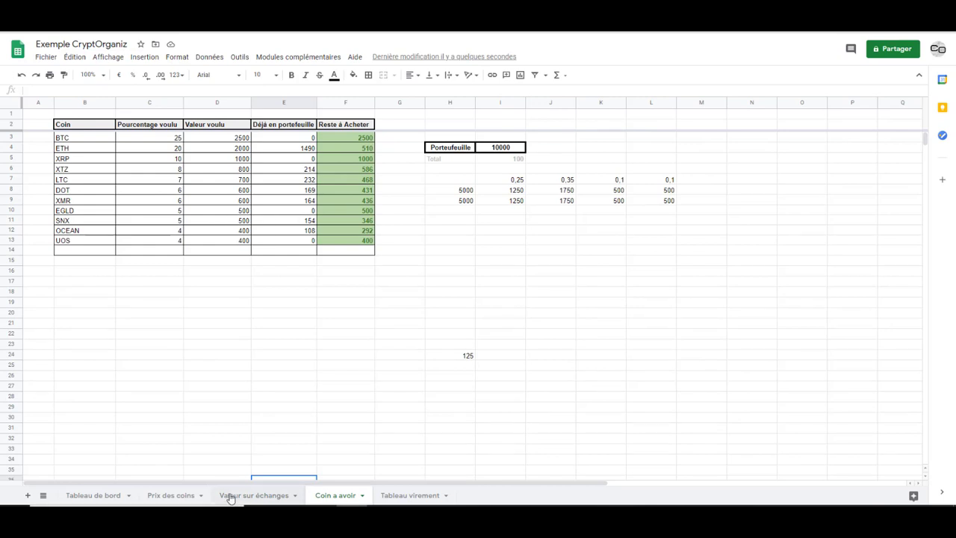
key("ctrl+shift+Page_Up")
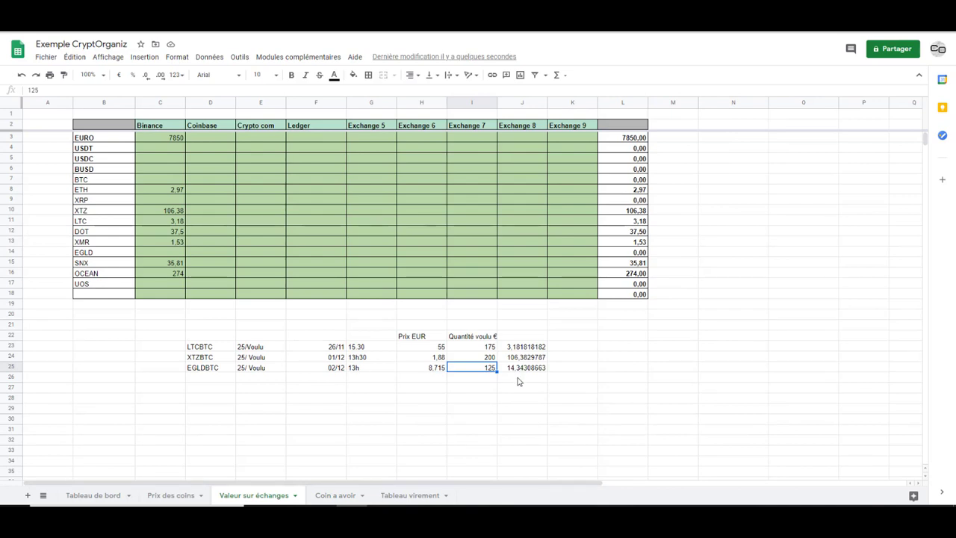
key("Right")
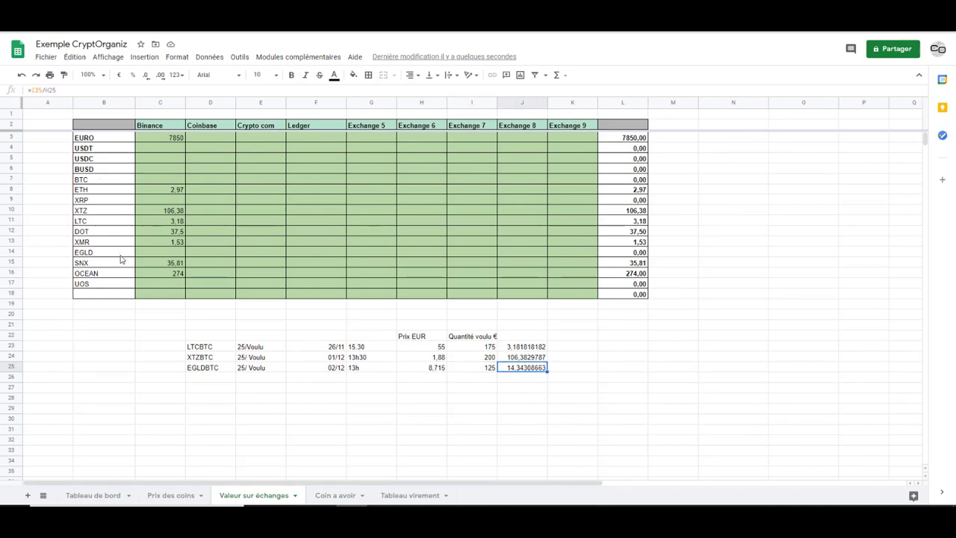
- Enter 14,34 as the EGLD quantity on Binance and subtract 125 in the Binance euro balance formula
left_click(158, 254)
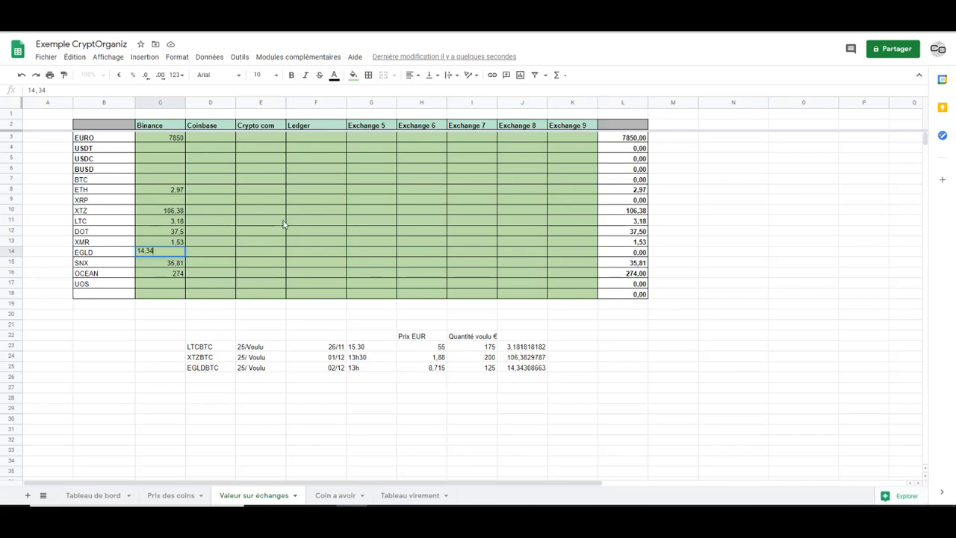
key("Return")
left_click(171, 140)
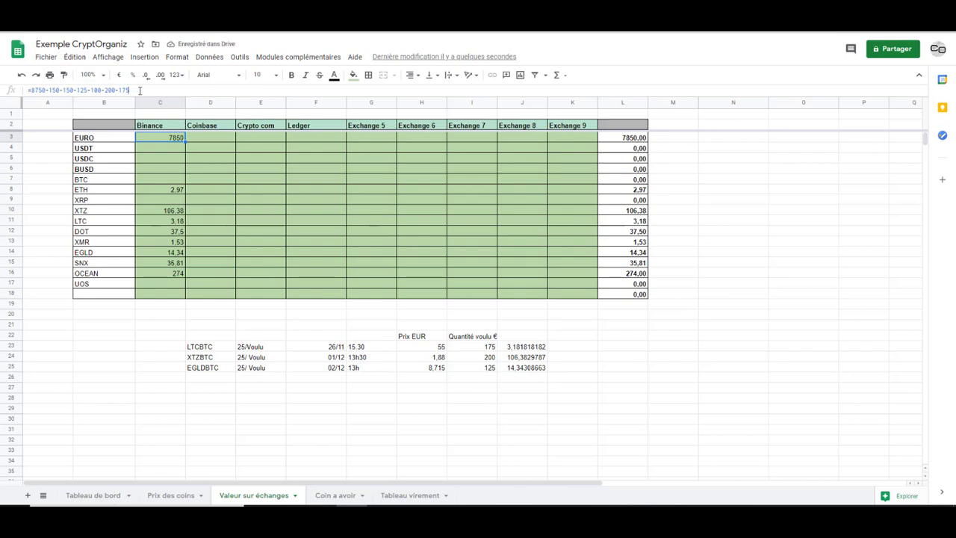
type("-125")
key("Return")
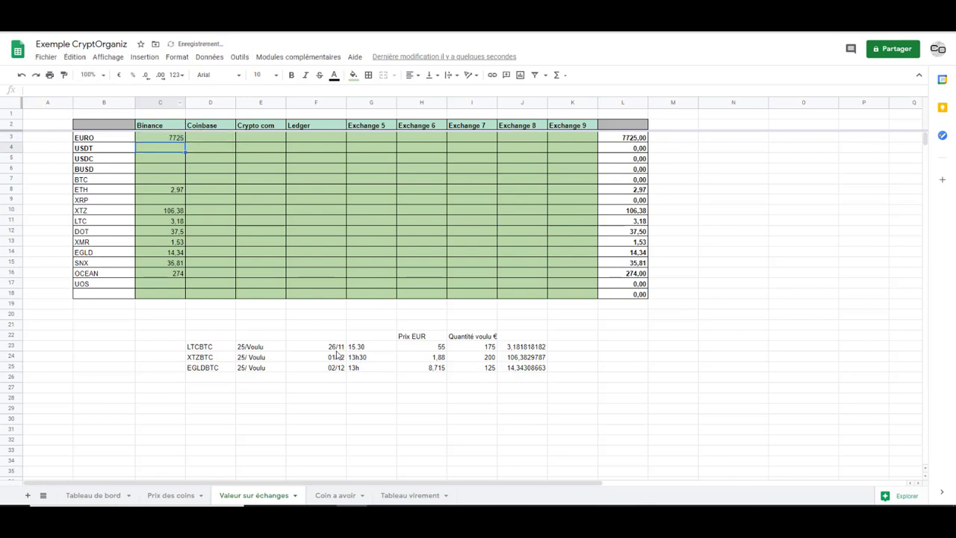
- Check the LTCBTC purchase date, and review the portfolio values, allocation and gain on the Tableau de bord sheet
left_click(336, 351)
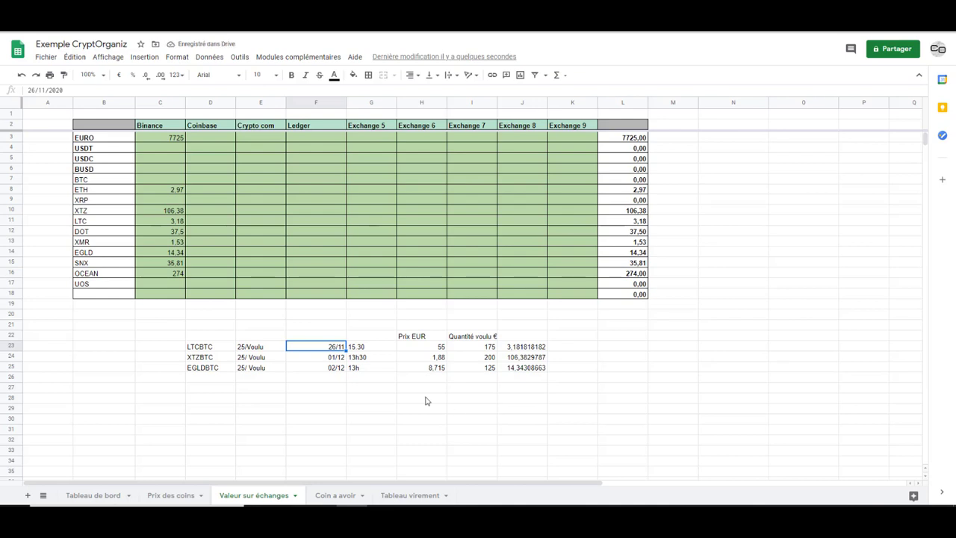
key("ctrl+shift+Page_Up")
key("ctrl+shift+Page_Up")
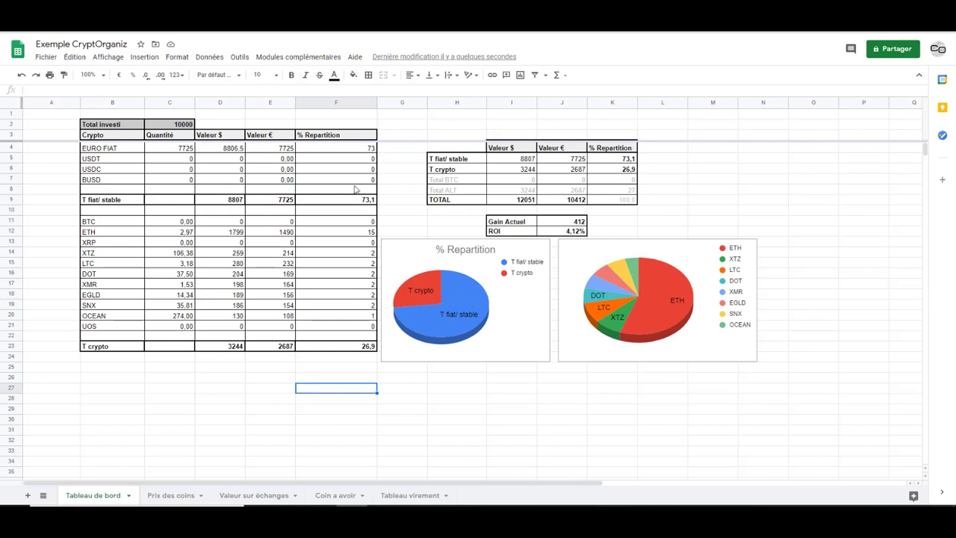
left_click(408, 180)
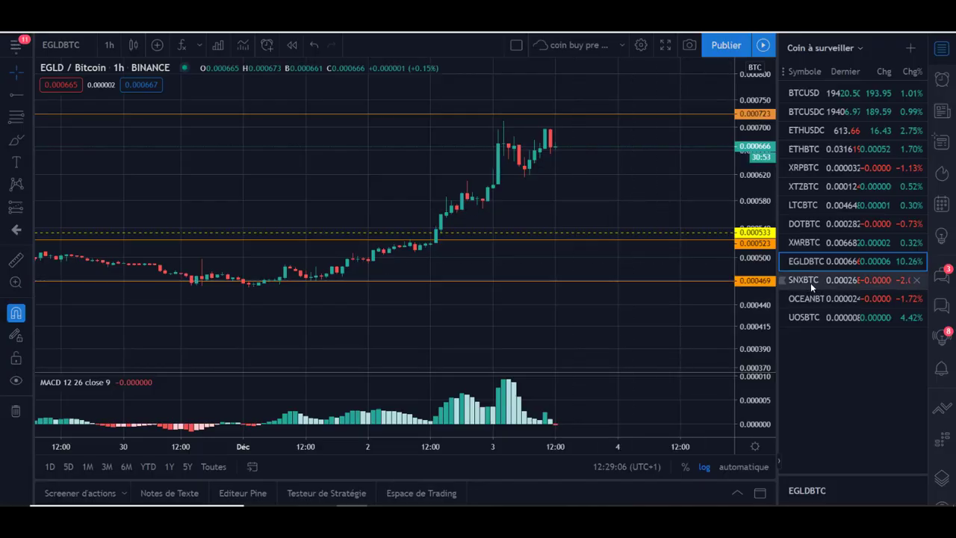
- Open the SNXBTC chart from the watchlist and switch it to the 1-day interval
left_click(810, 281)
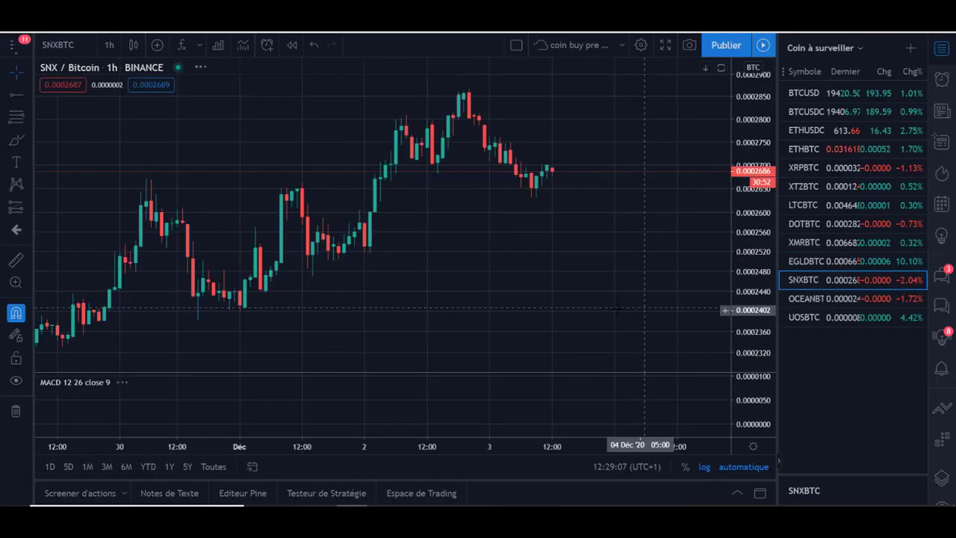
left_click(110, 46)
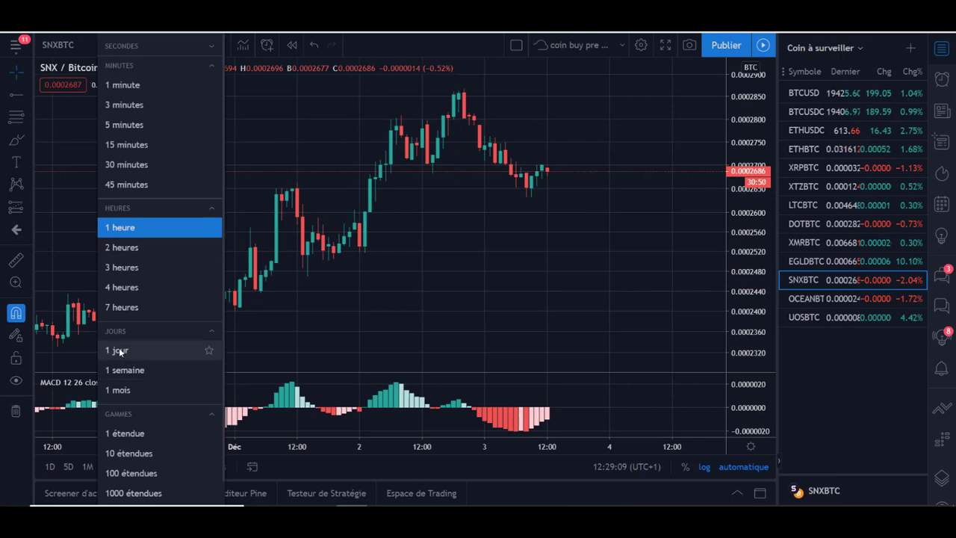
left_click(119, 351)
scroll(561, 338, "down", 3)
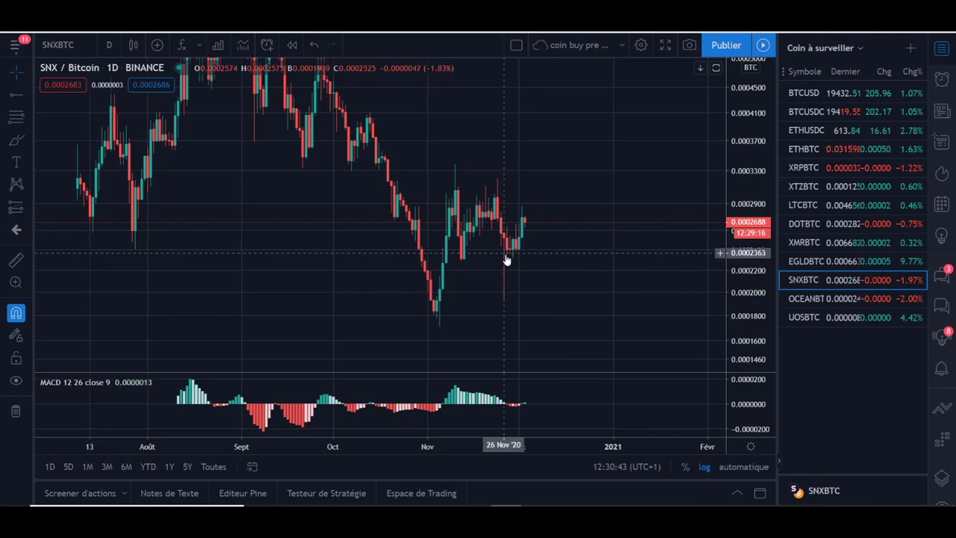
- Try a Fibonacci retracement from the 5 November low at 0.0001714 to the 10 November high at 0.0003374, and delete it
left_click(16, 117)
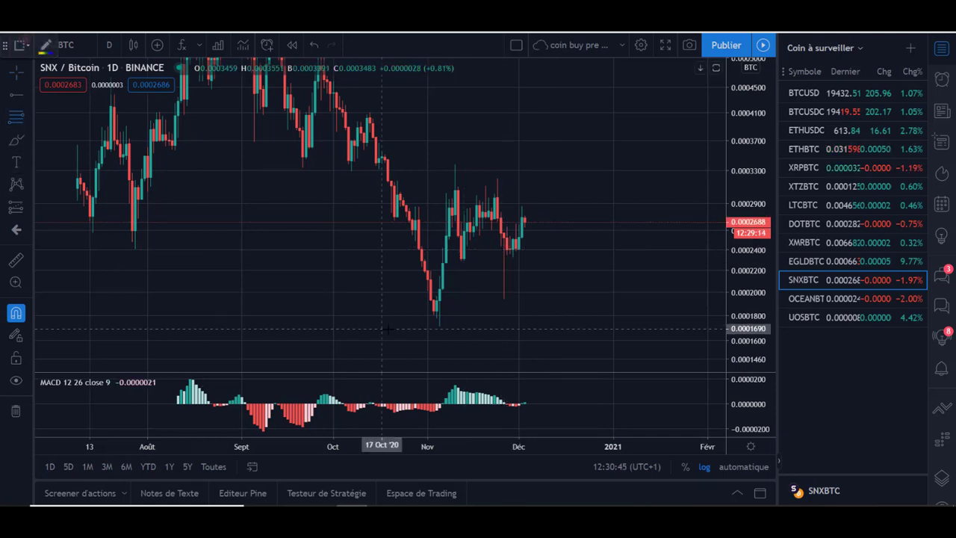
left_click(439, 326)
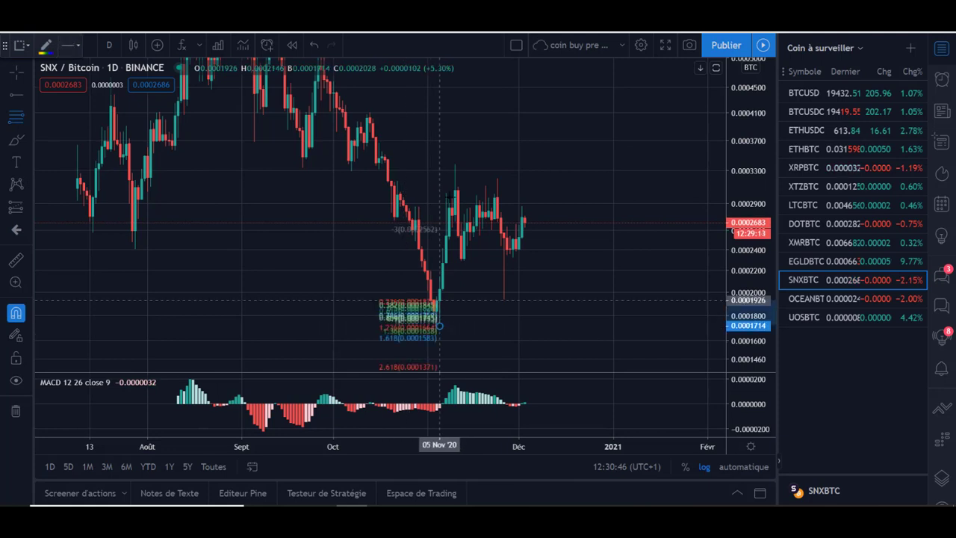
left_click(454, 164)
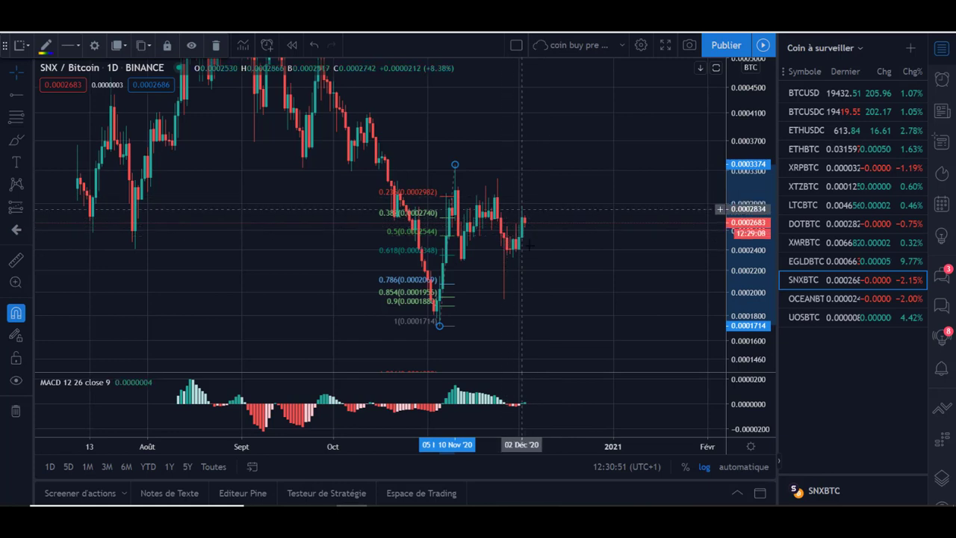
left_click(420, 197)
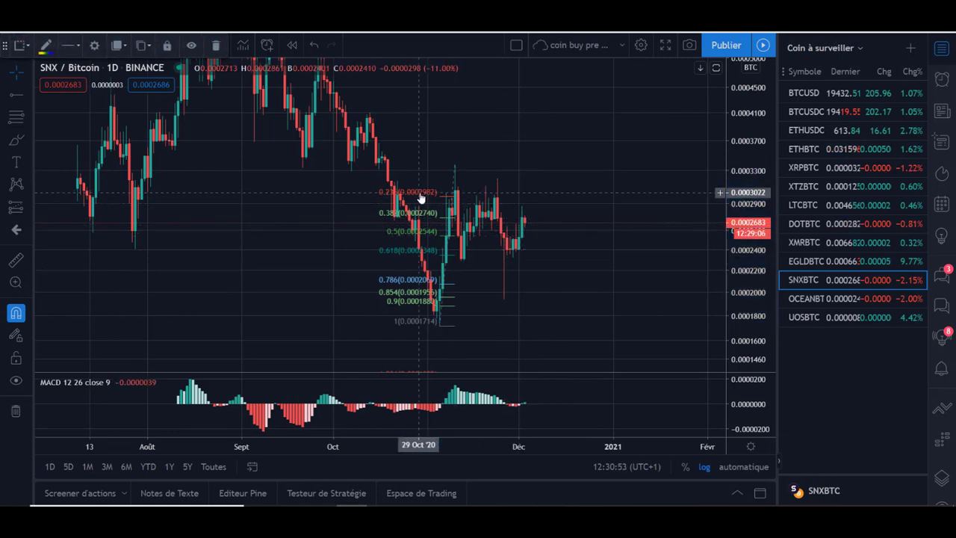
left_click(421, 195)
key("Delete")
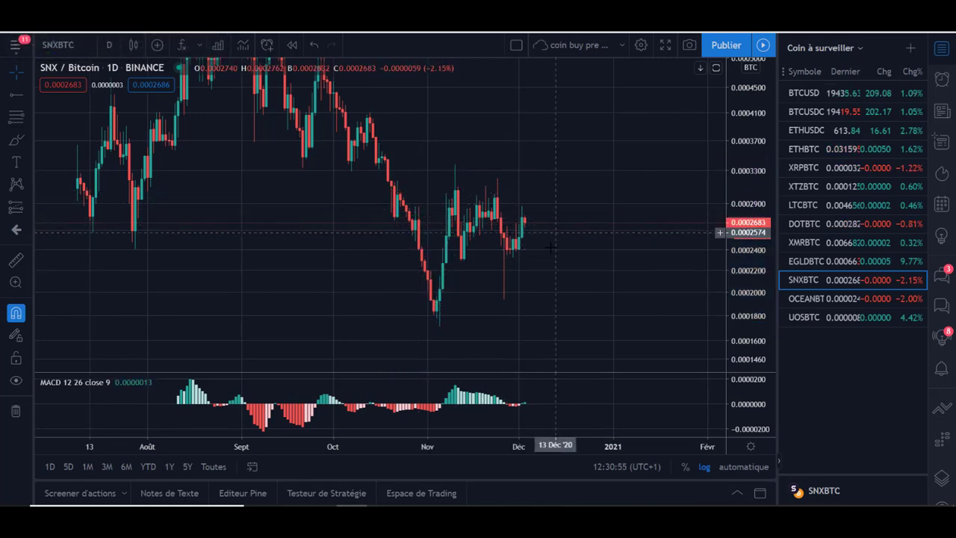
- Draw a descending trend line on SNXBTC from the 13 September high at about 0.0006025 to about 0.0001604 on 5 December
left_click_drag(604, 215, 611, 238)
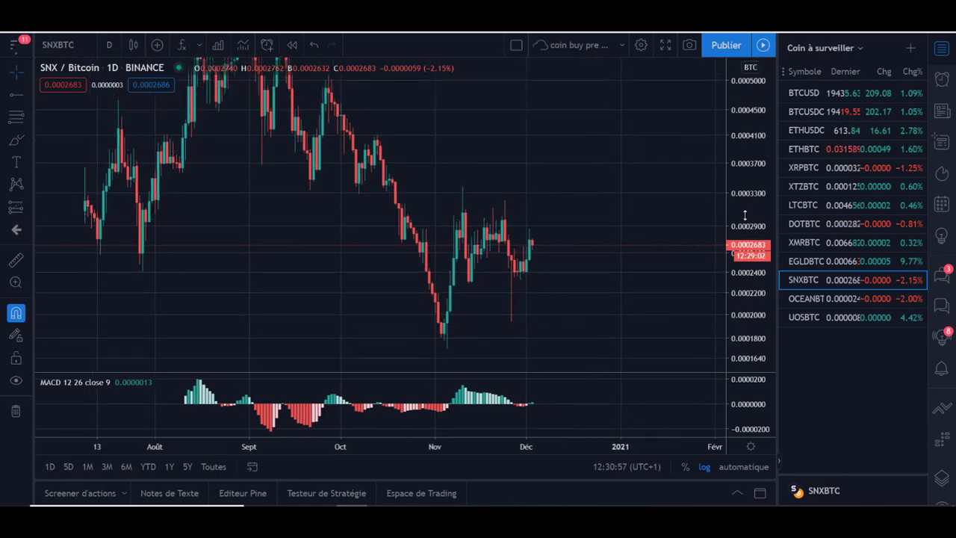
left_click_drag(745, 215, 744, 286)
mouse_move(548, 150)
left_mouse_down()
mouse_move(510, 173)
mouse_move(455, 168)
left_mouse_up()
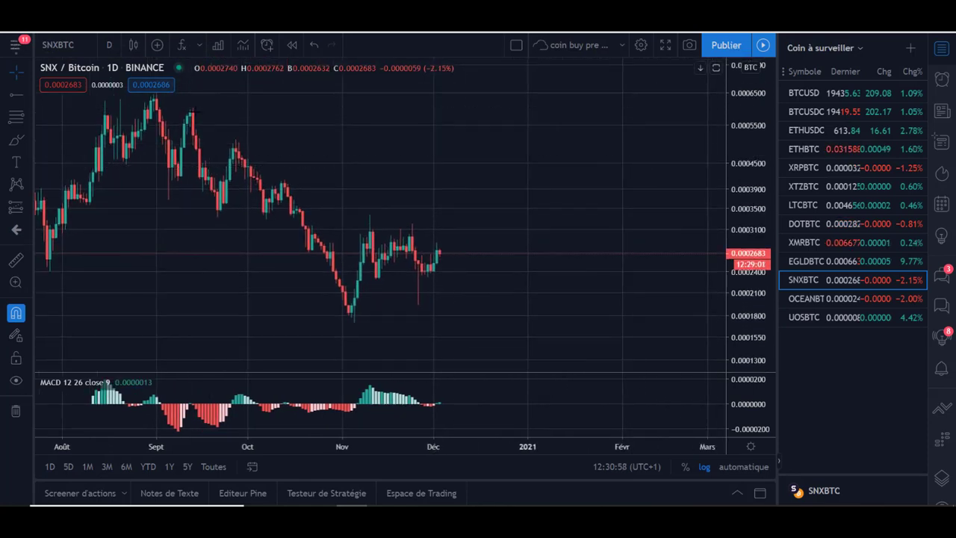
left_click(31, 95)
left_click(65, 96)
left_click(162, 116)
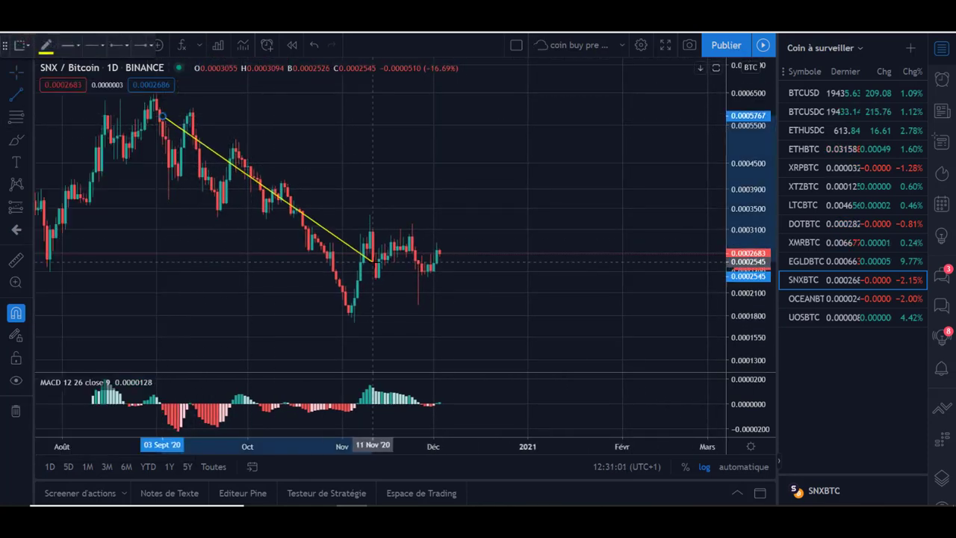
left_click(445, 326)
left_click_drag(162, 117, 192, 105)
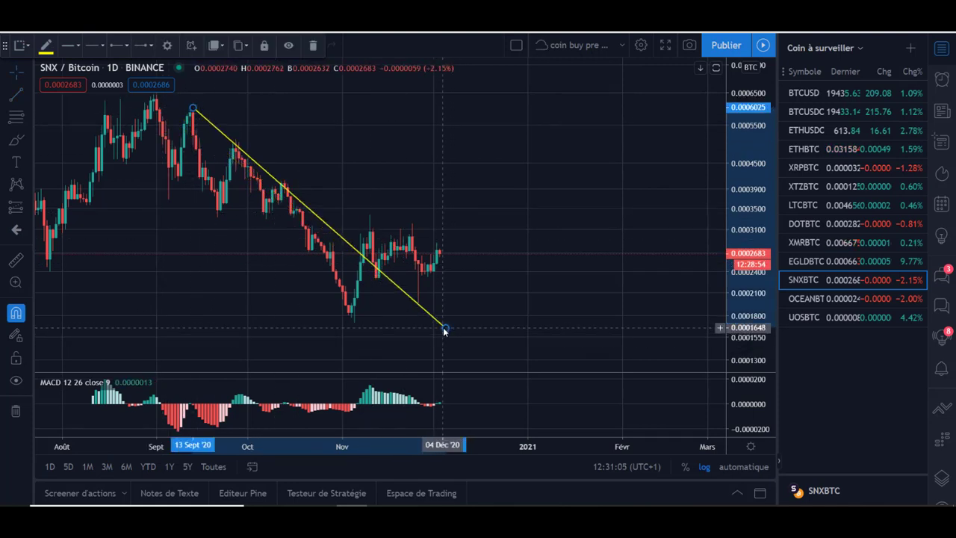
left_click_drag(445, 327, 445, 332)
key("Escape")
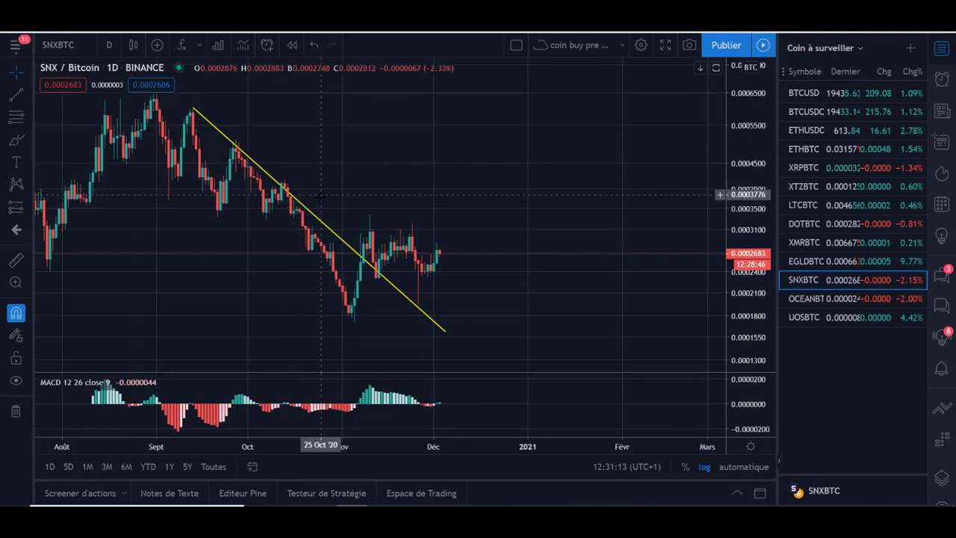
- Recolour the descending SNXBTC trend line from yellow to magenta
left_click(299, 203)
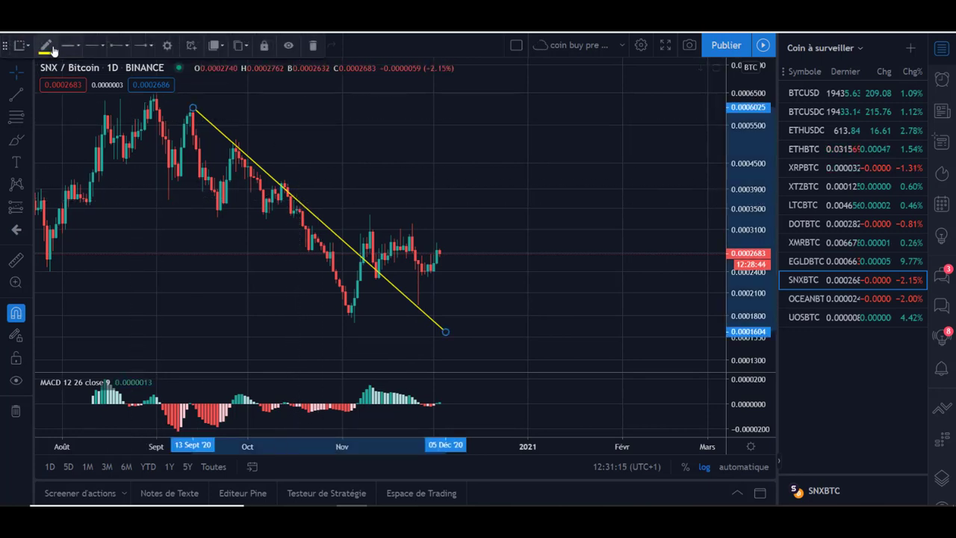
left_click(46, 47)
left_click(135, 81)
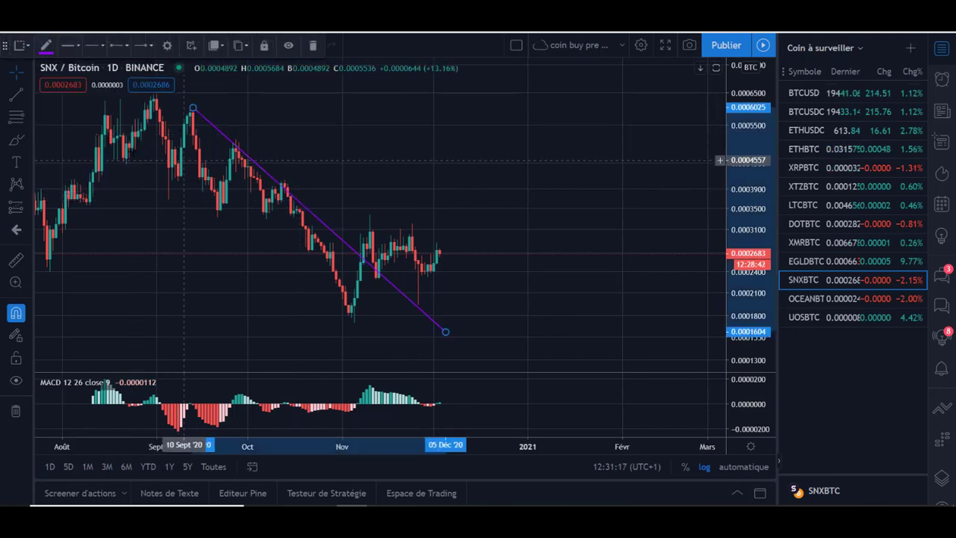
left_click(46, 47)
left_click(135, 82)
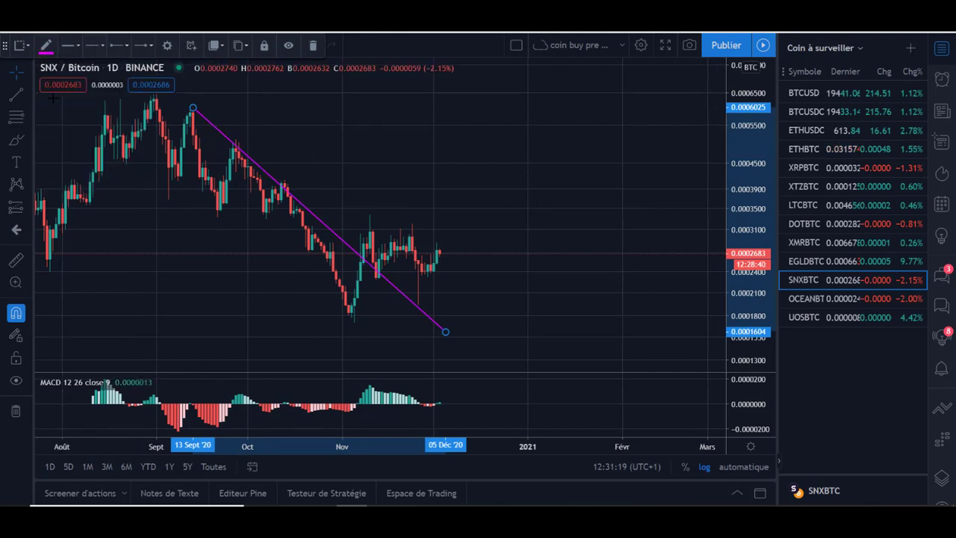
- Sketch a green brush curve tracing the double-bottom from late October and a rise to late December, and delete it
left_click(17, 140)
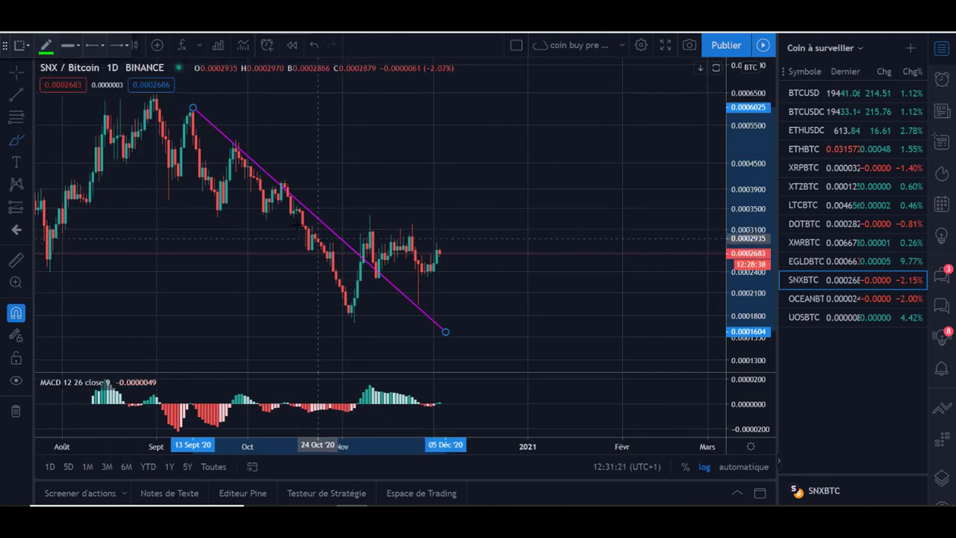
mouse_move(306, 227)
left_mouse_down()
mouse_move(365, 317)
mouse_move(382, 230)
mouse_move(439, 294)
mouse_move(521, 202)
left_mouse_up()
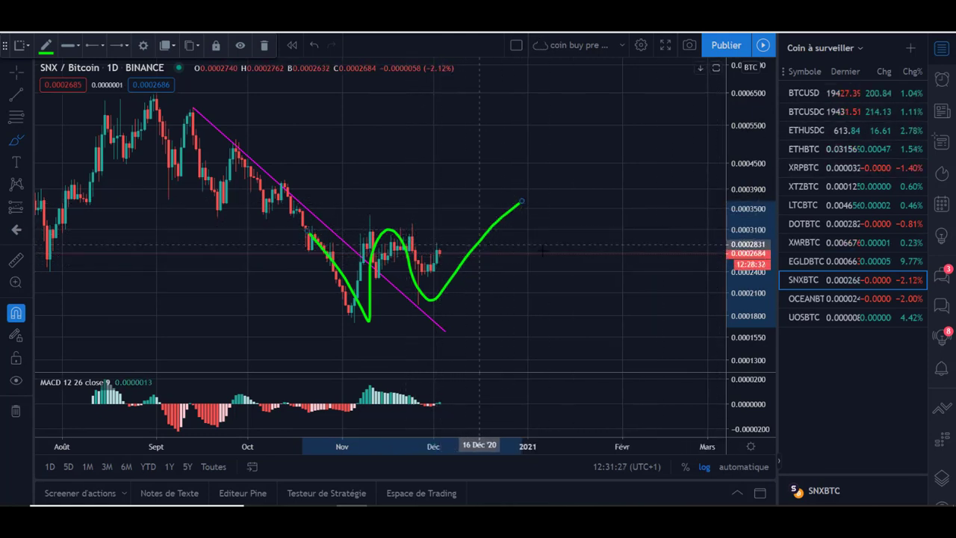
key("Delete")
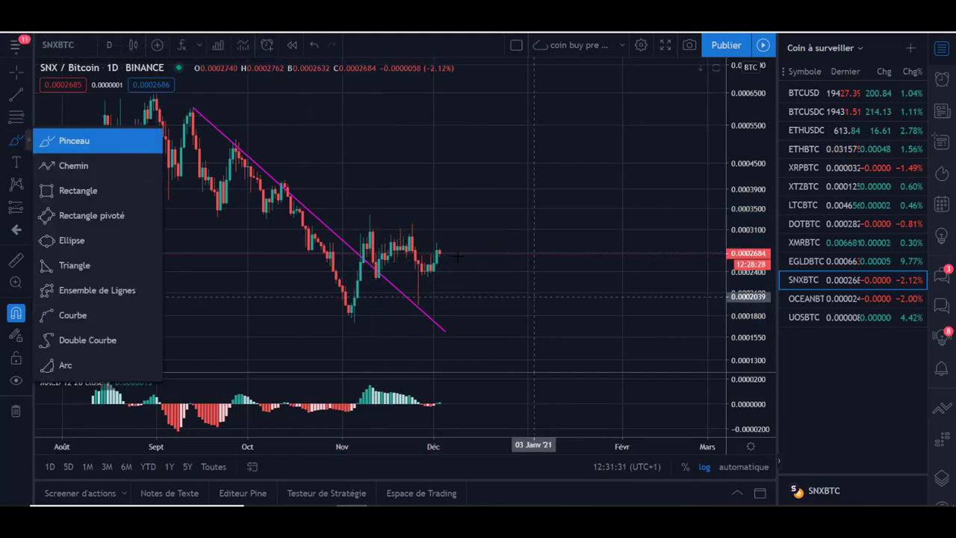
- Sketch a green brush scenario falling from early December to about 0.00015 and recovering to about 0.00031, and delete it
left_click(17, 140)
mouse_move(433, 254)
left_mouse_down()
mouse_move(448, 306)
mouse_move(487, 342)
mouse_move(600, 236)
left_mouse_up()
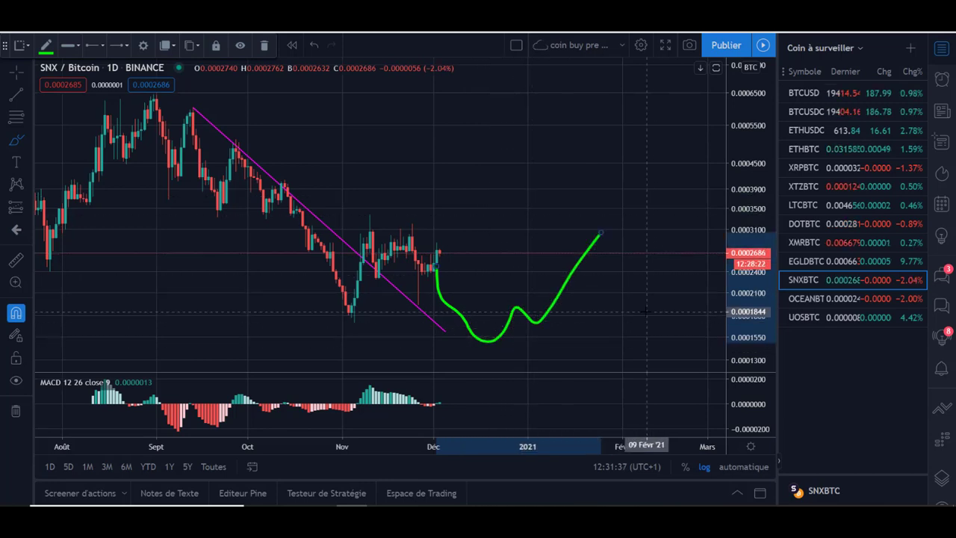
key("Delete")
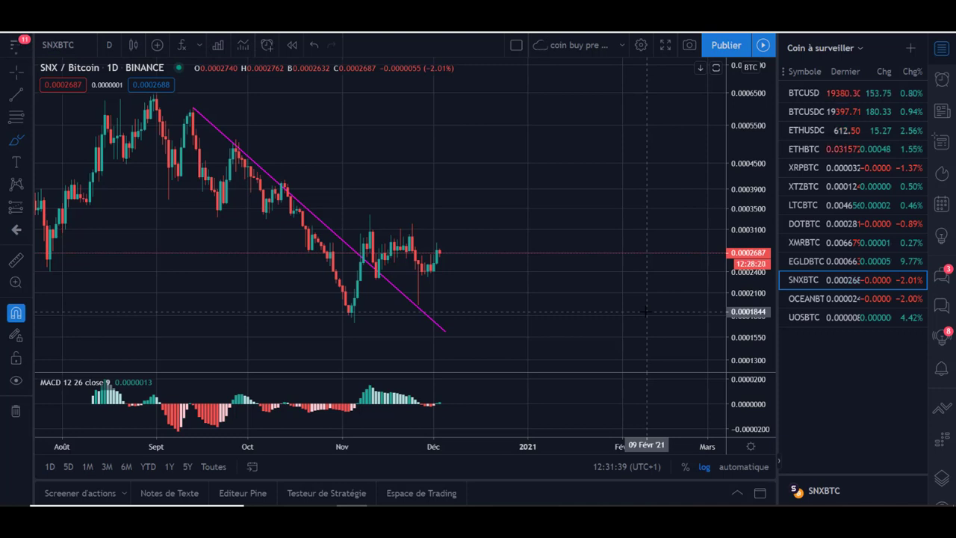